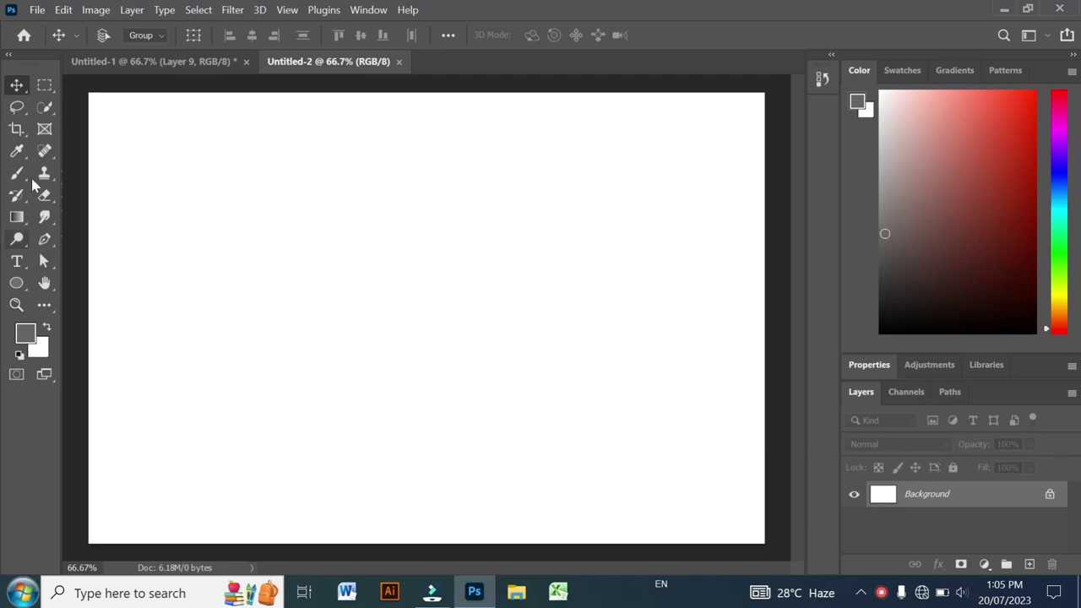
Step: Lasso the rolling hill outline across the lower canvas and add a new layer
click(67, 106)
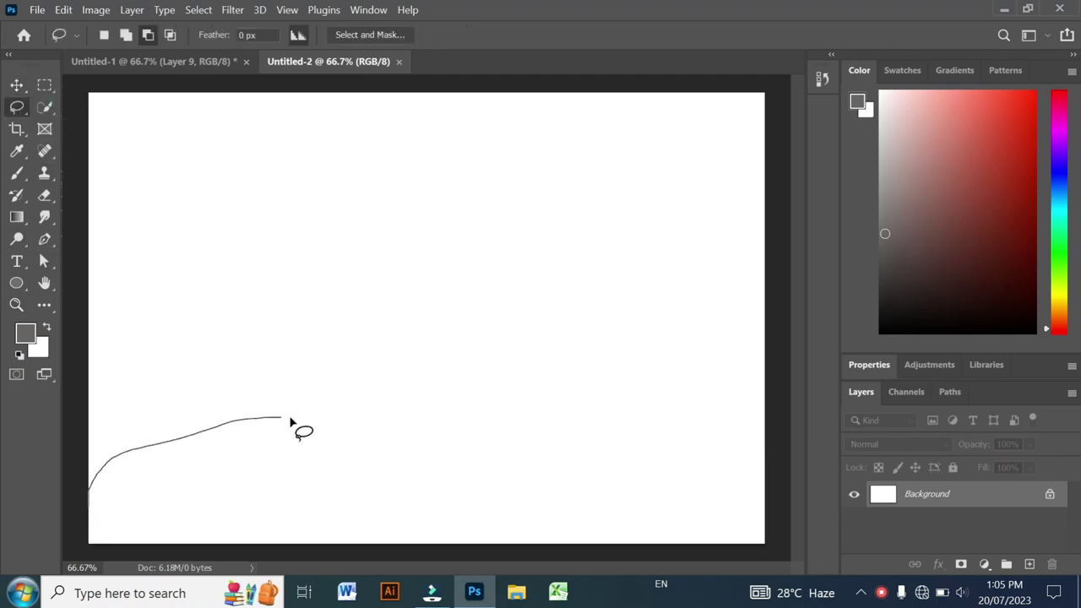
drag(600, 419, 599, 420)
key(ctrl+d)
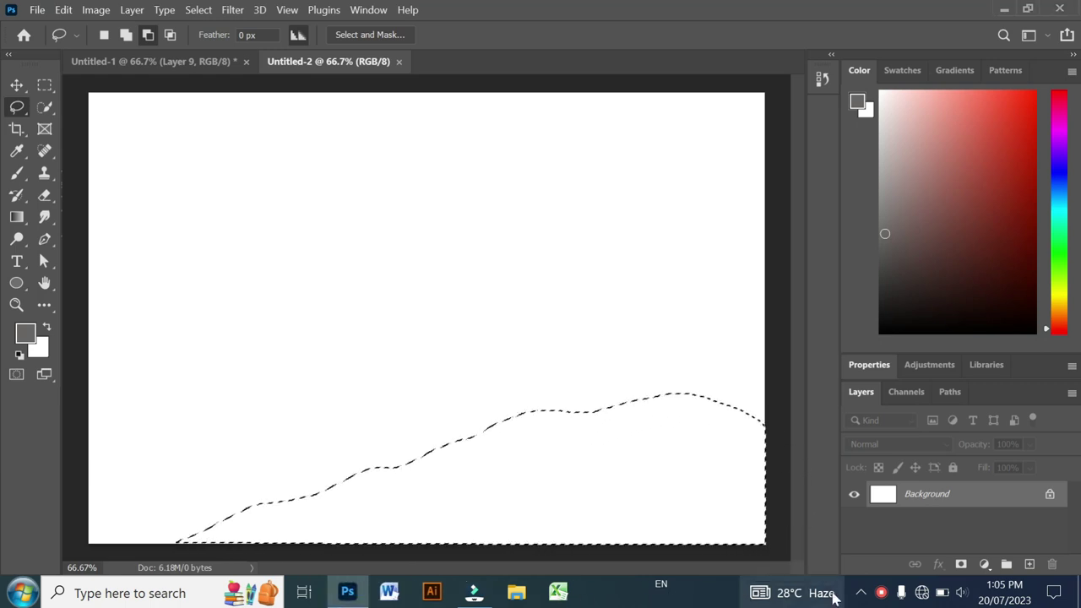
click(1027, 564)
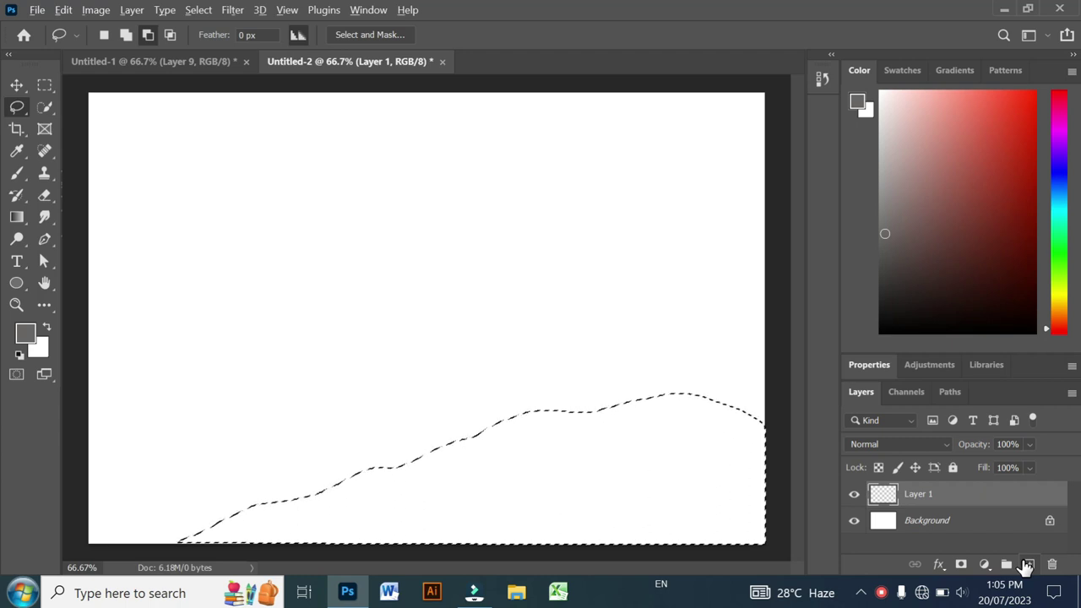
Step: Fill the hill with dark grey 3b3939, deselect, and nudge it slightly down
click(25, 334)
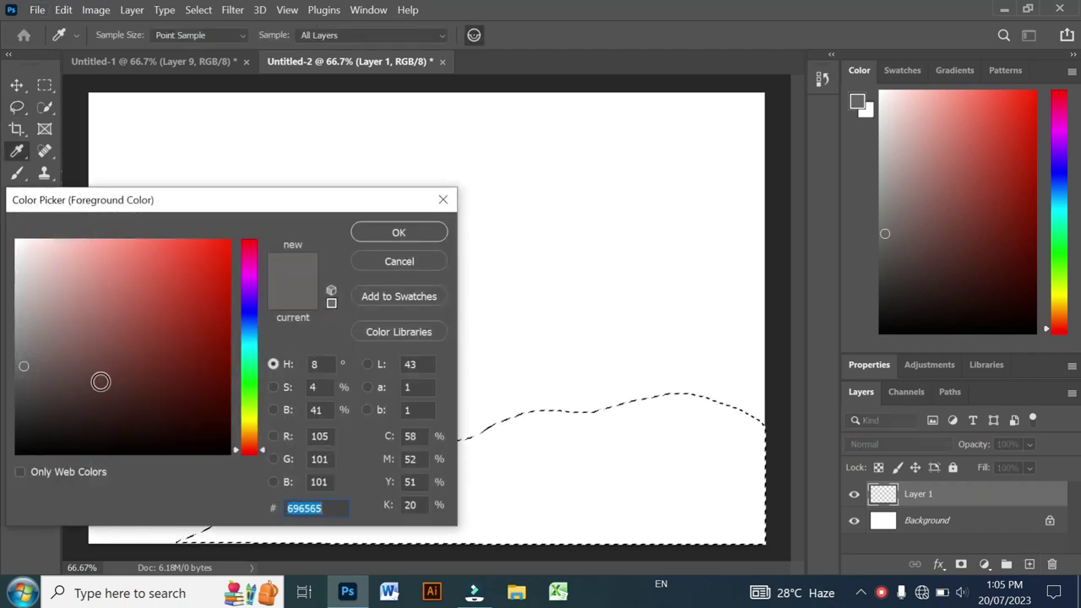
text(3b3939)
click(399, 234)
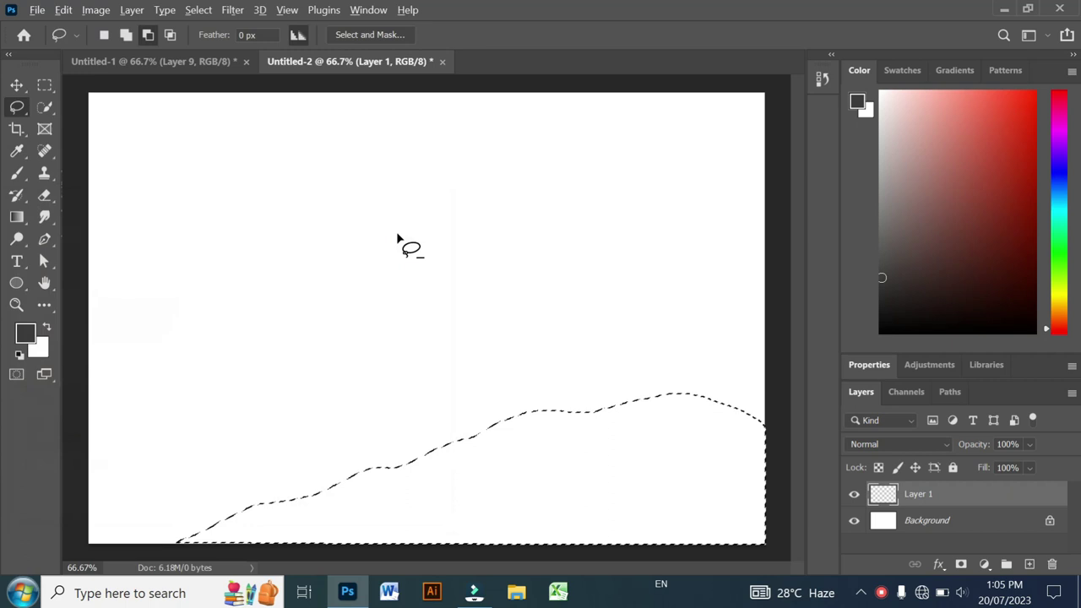
key(alt+BackSpace)
click(17, 85)
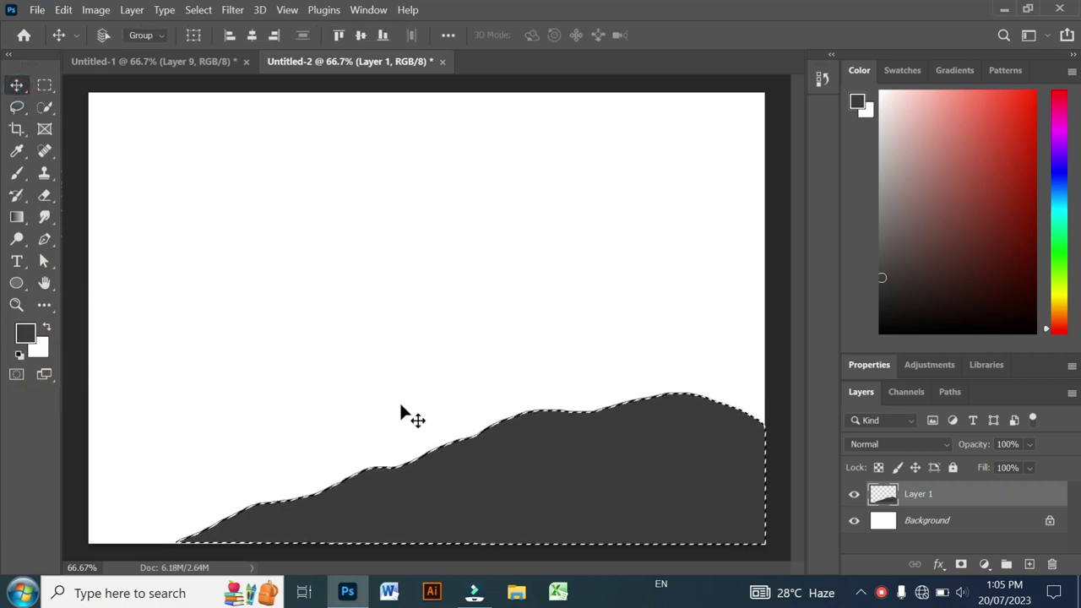
key(ctrl+d)
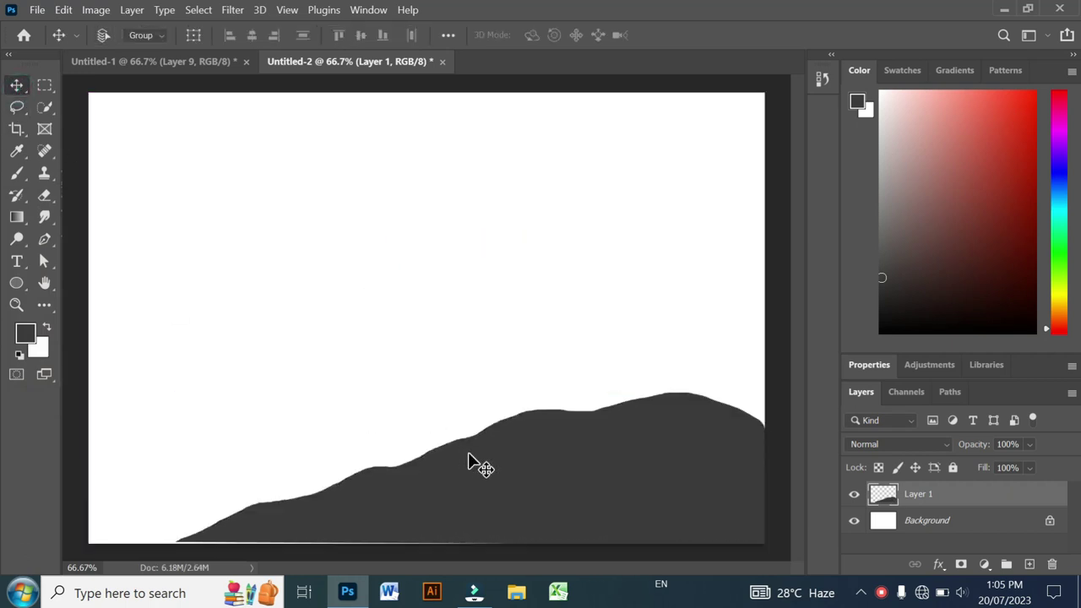
drag(470, 463, 470, 471)
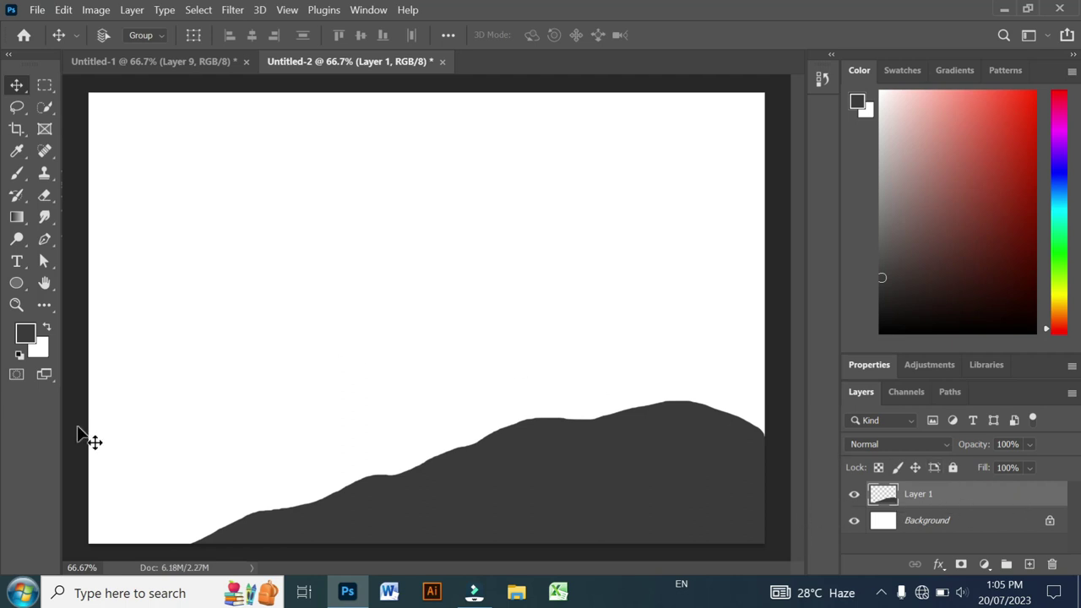
Step: On a new layer, lasso a tall mound reaching the canvas bottom
click(1027, 564)
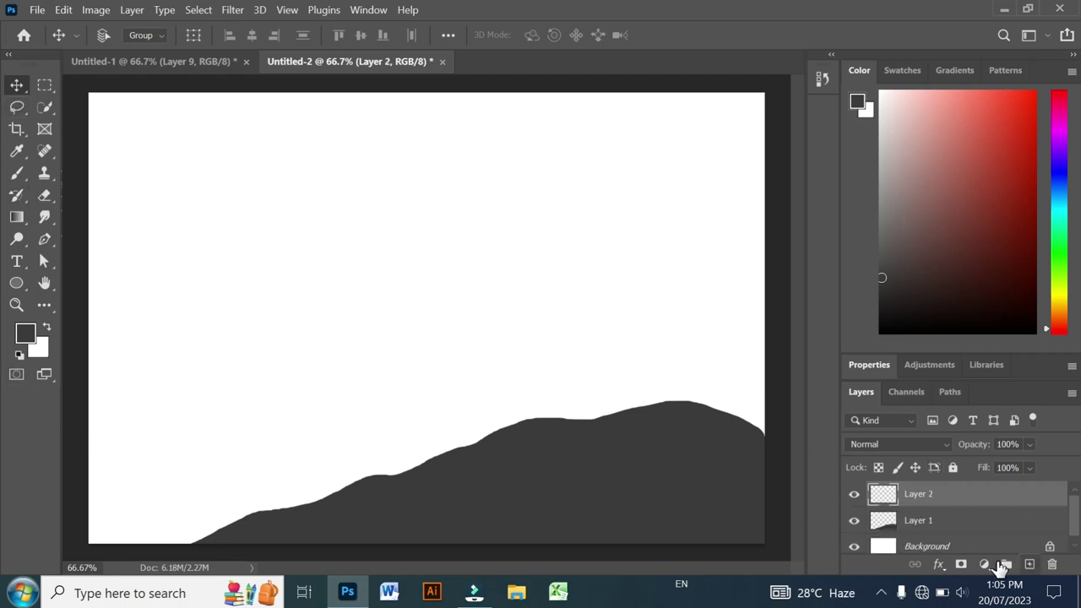
right_click(17, 107)
click(76, 108)
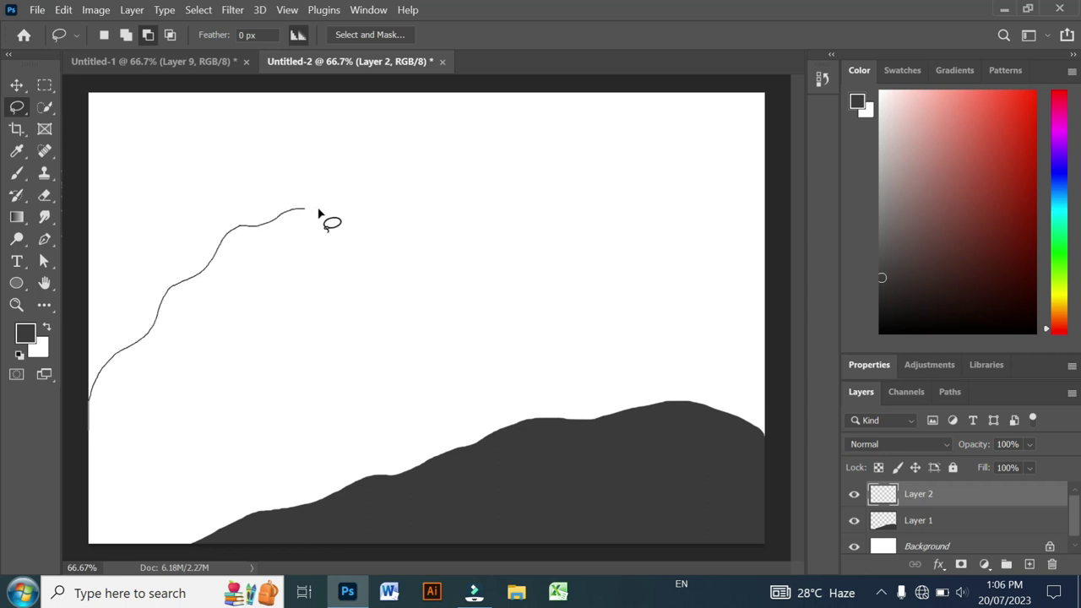
drag(468, 515, 317, 577)
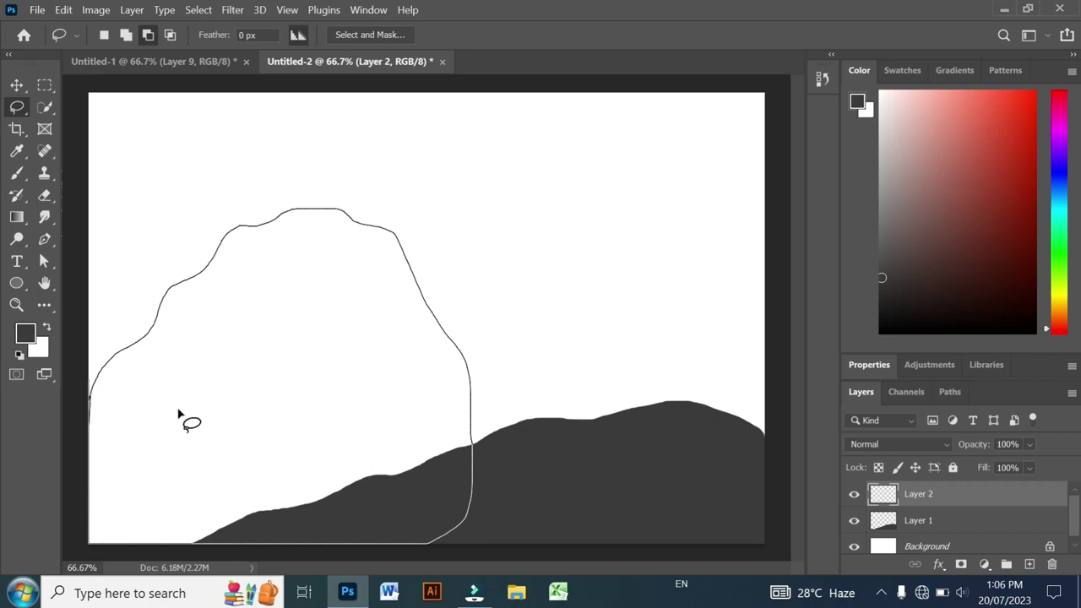
click(18, 331)
Step: Fill the mound selection with mid grey 555454
click(17, 332)
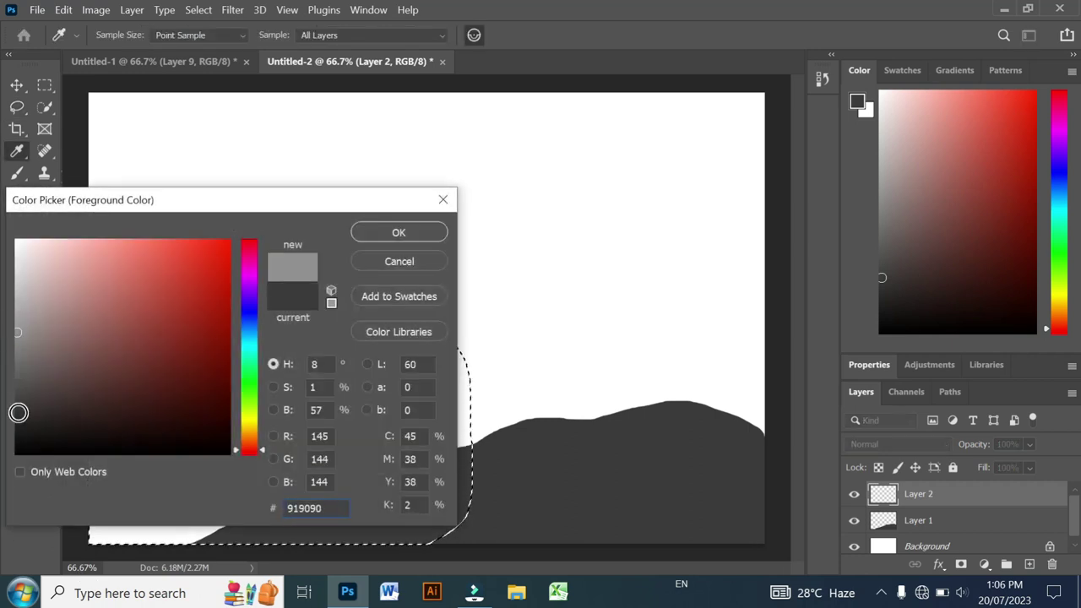
click(21, 380)
click(28, 402)
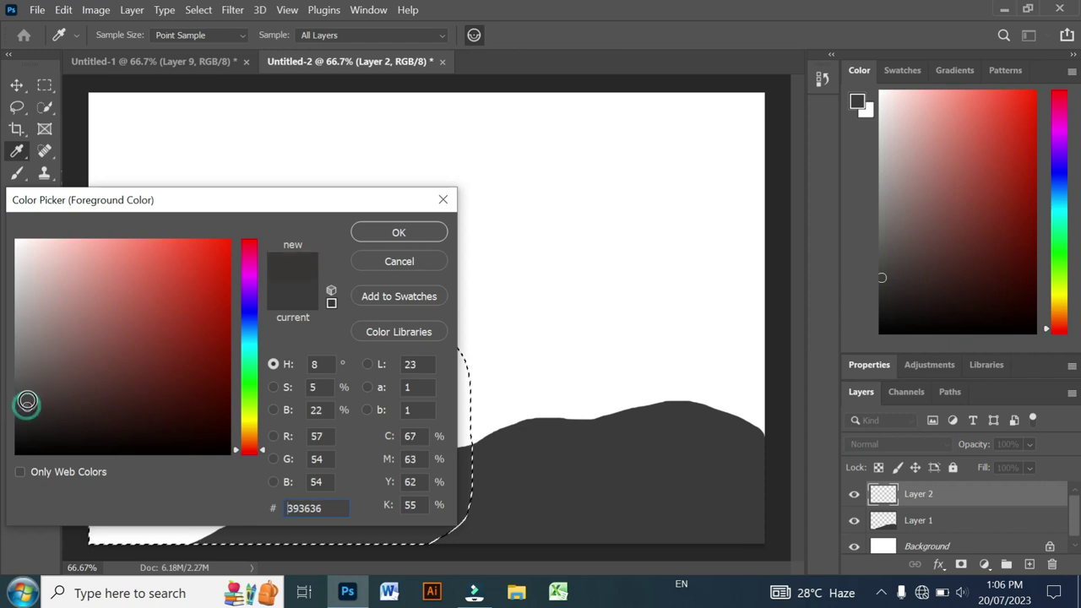
click(398, 232)
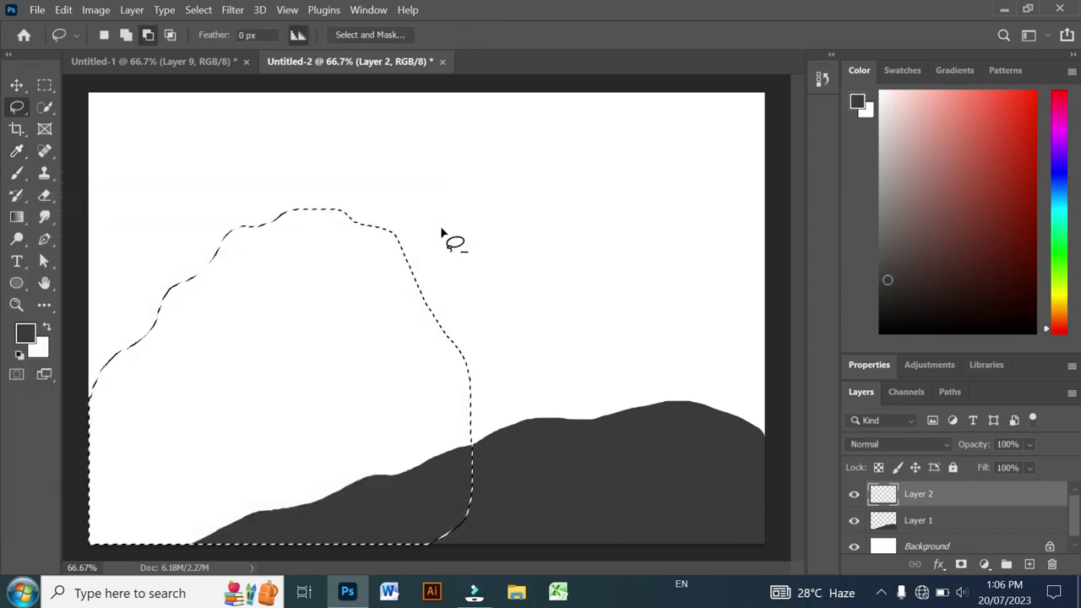
key(alt+BackSpace)
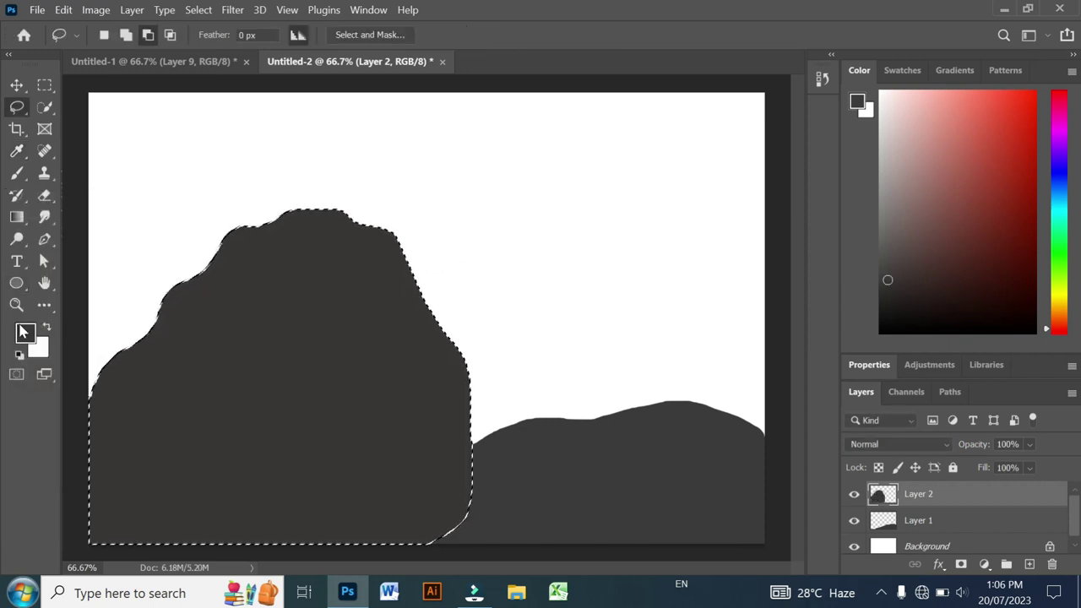
click(23, 332)
click(24, 338)
click(17, 383)
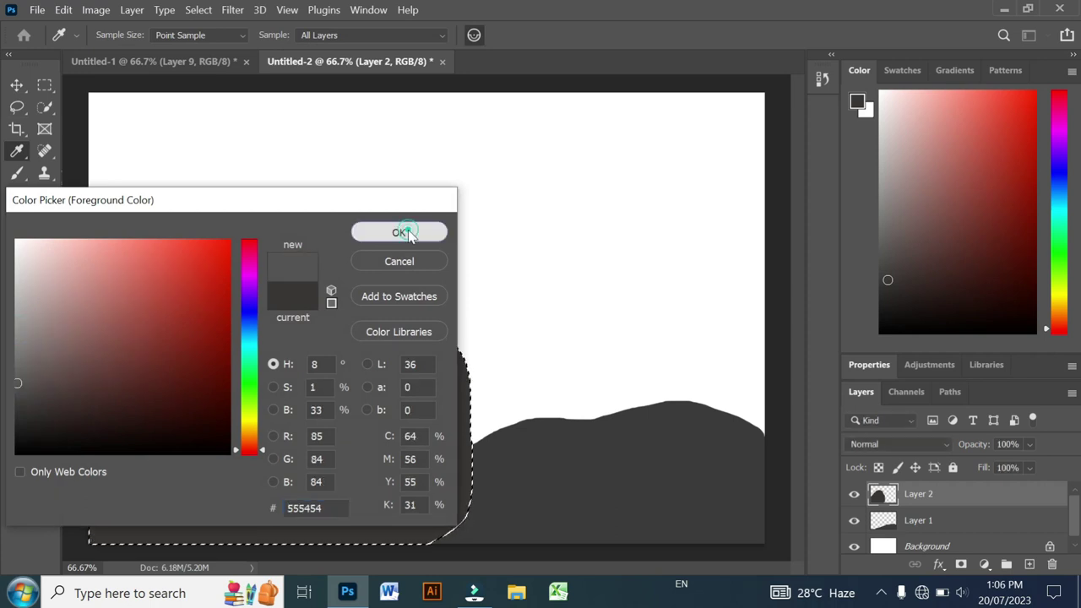
click(404, 233)
key(alt+BackSpace)
Step: Move the grey mound left and down, with Layer 2 placed below Layer 1
key(v)
drag(254, 313, 215, 321)
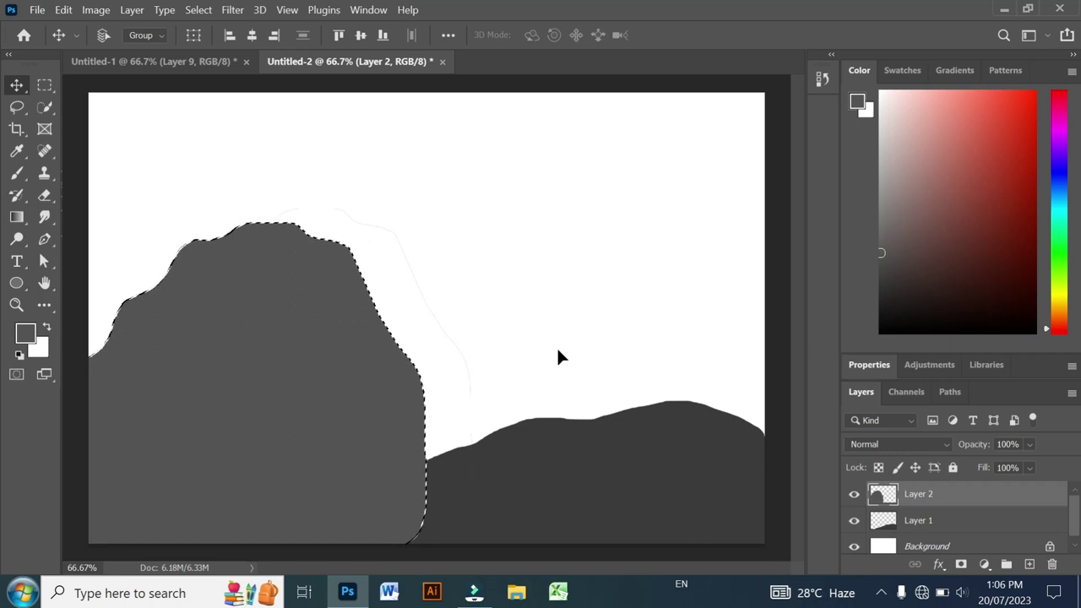
drag(986, 496, 987, 534)
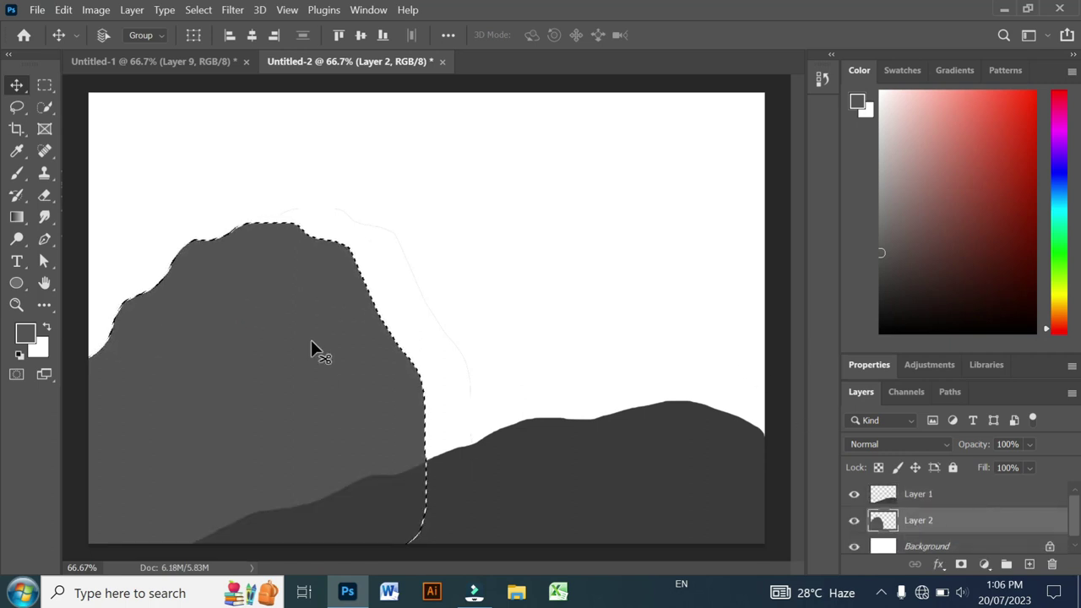
click(47, 128)
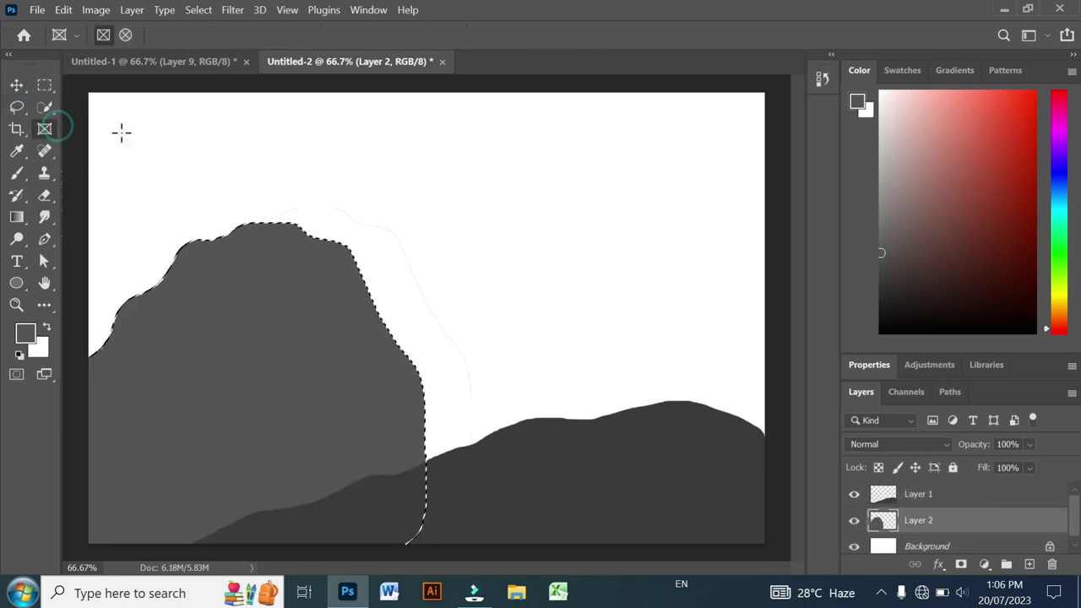
key(ctrl+d)
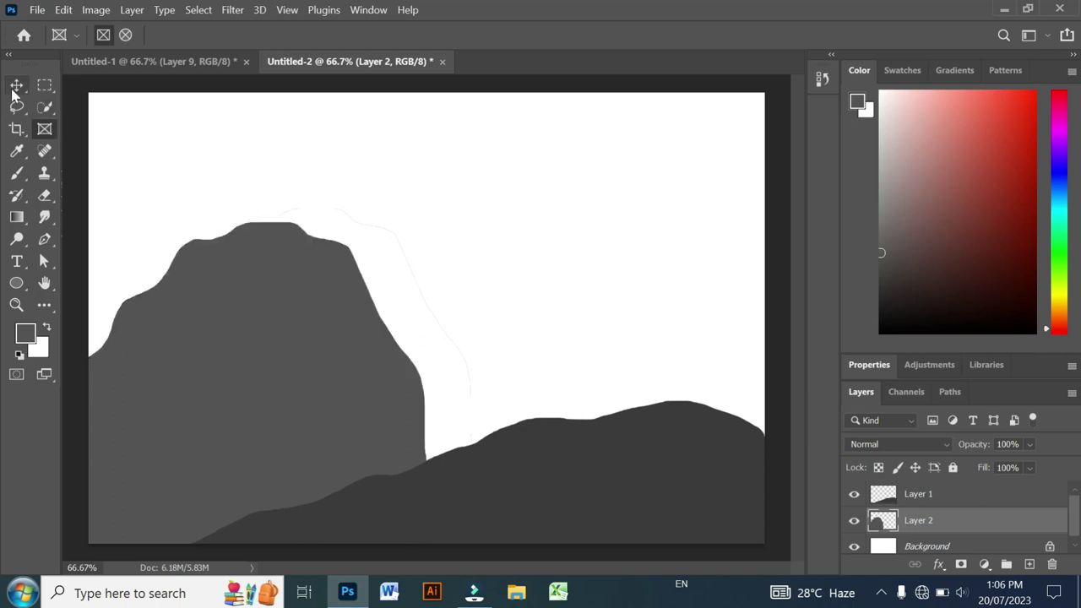
click(16, 86)
drag(234, 282, 194, 305)
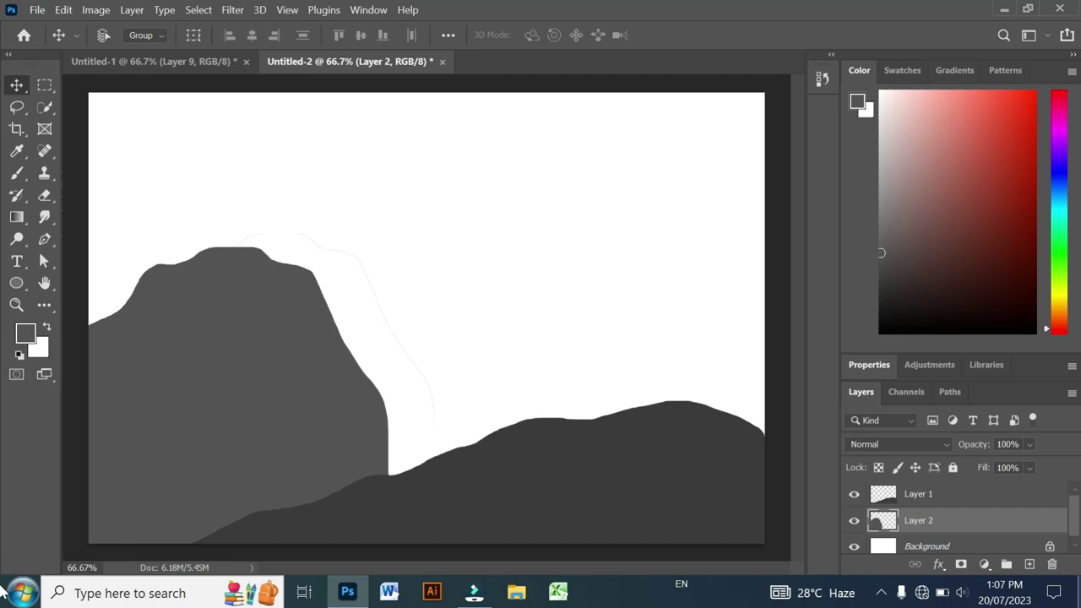
Step: Add a new Layer 3 at the top of the stack above Layer 1
click(1030, 565)
mouse_move(1032, 527)
mouse_down()
mouse_move(1062, 559)
mouse_move(1052, 563)
mouse_up()
click(980, 496)
click(1030, 565)
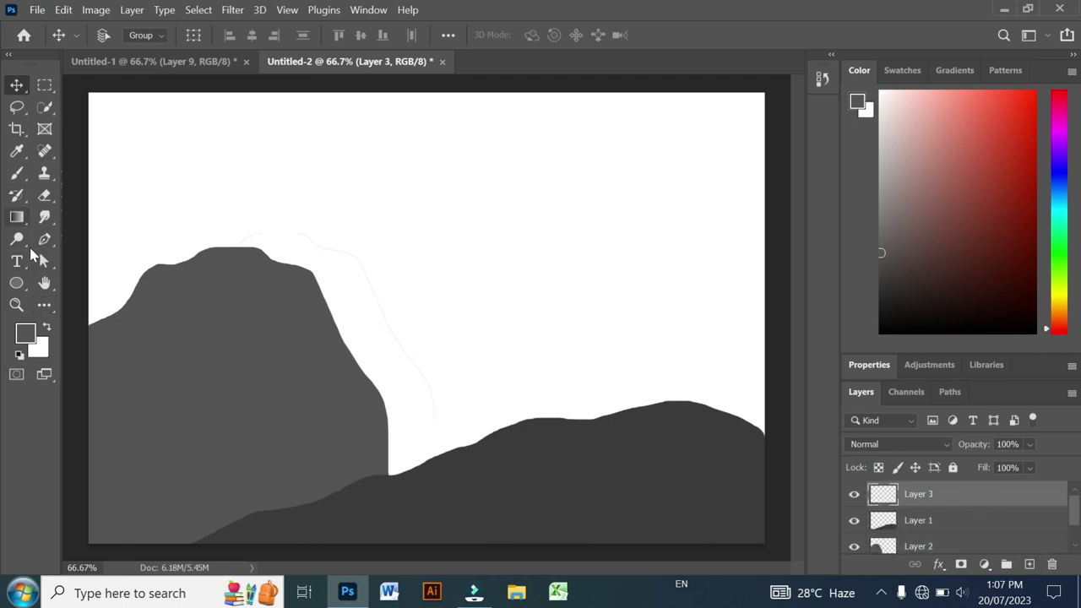
Step: Select the Brush tool with the 2500 px Grass preset
click(16, 284)
click(16, 172)
click(74, 171)
click(119, 36)
scroll(89, 228, down, 2)
scroll(92, 251, down, 2)
scroll(92, 260, down, 2)
scroll(96, 279, down, 3)
scroll(145, 282, down, 3)
scroll(145, 282, down, 2)
mouse_move(205, 265)
mouse_down()
mouse_move(201, 314)
mouse_move(205, 288)
mouse_up()
click(58, 206)
double_click(58, 206)
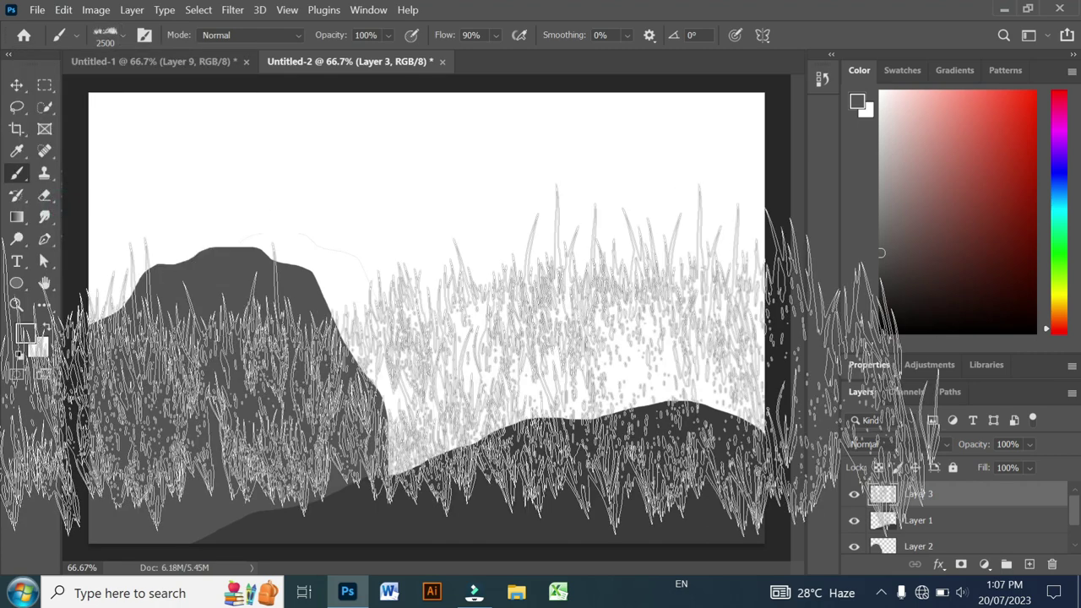
Step: Set the foreground colour to dark green 0a3b03
click(30, 335)
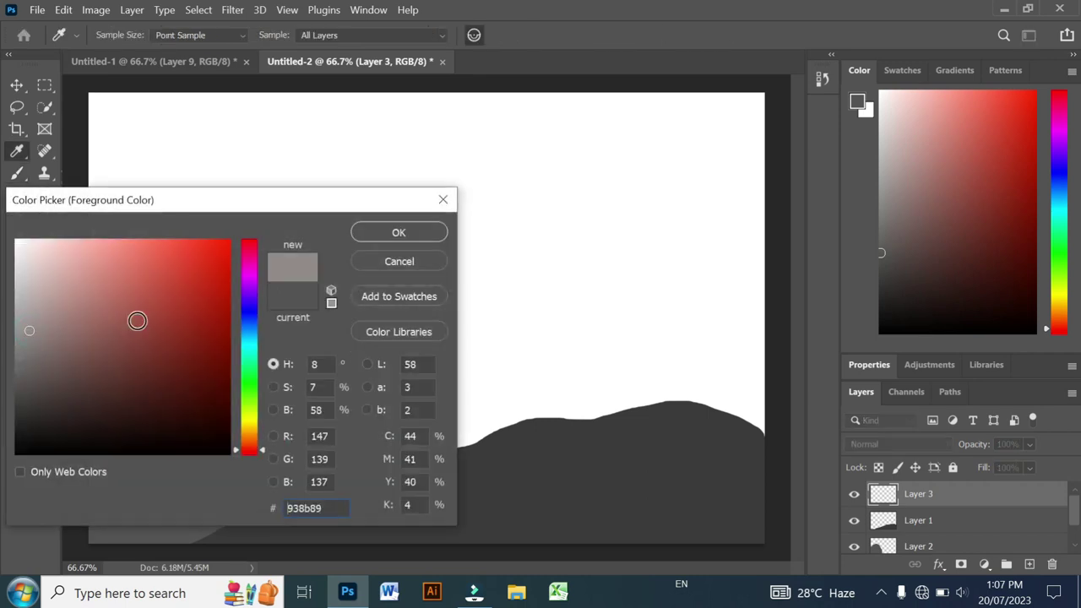
click(246, 389)
click(219, 397)
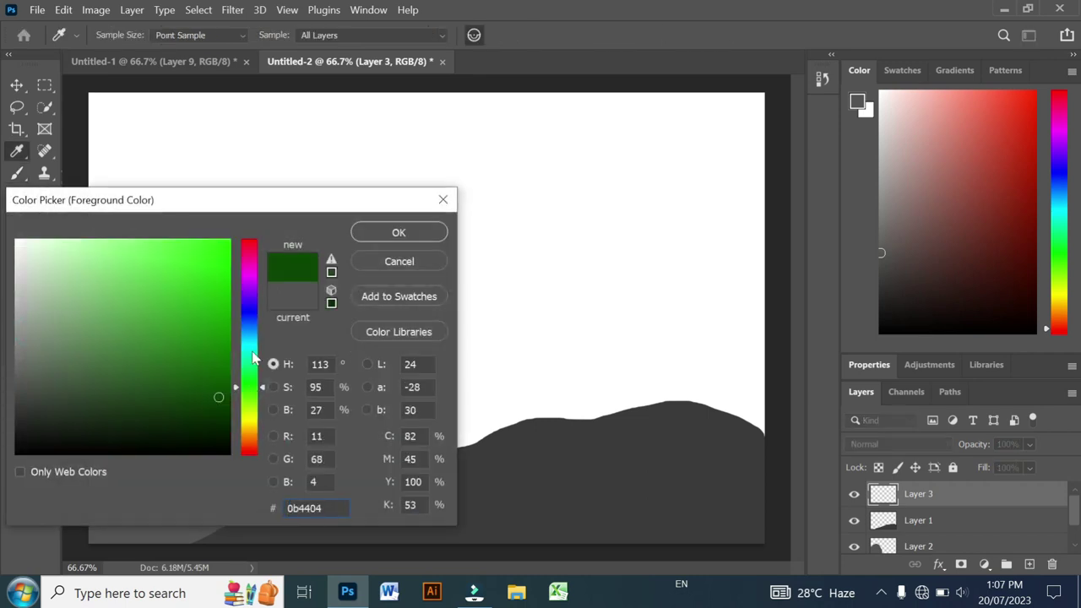
click(219, 404)
click(398, 235)
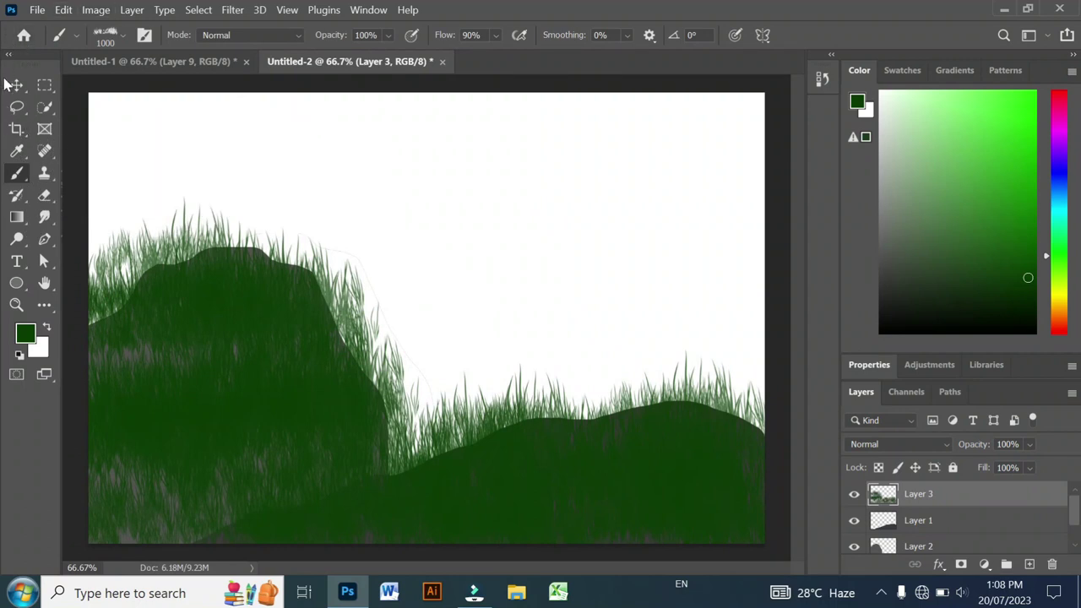
Step: Add a new layer and select the Custom Shape tool
click(17, 85)
click(1028, 565)
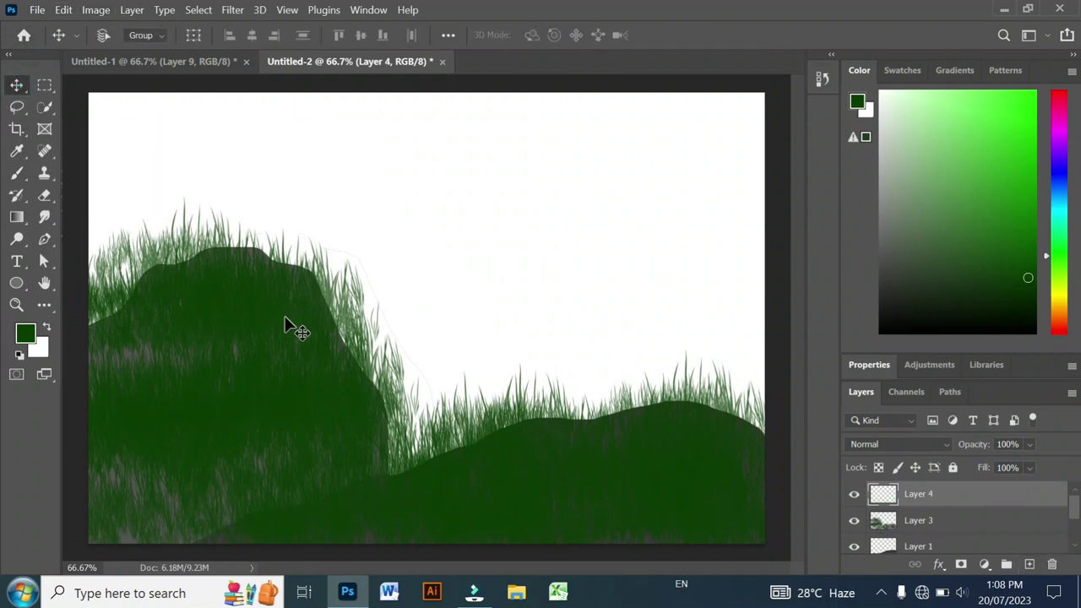
click(16, 283)
right_click(16, 282)
click(114, 363)
Step: Choose the Buffalo Thorn Tree from the custom shape library
click(685, 37)
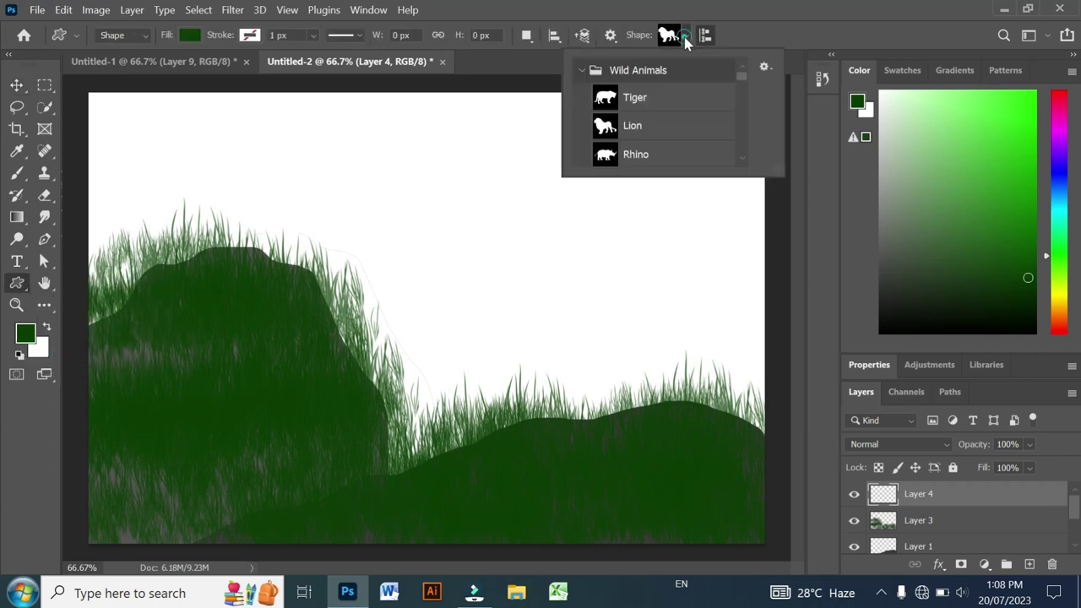
scroll(632, 128, down, 2)
scroll(632, 128, down, 2)
scroll(633, 130, down, 2)
scroll(633, 130, down, 2)
scroll(634, 130, down, 3)
scroll(633, 129, down, 3)
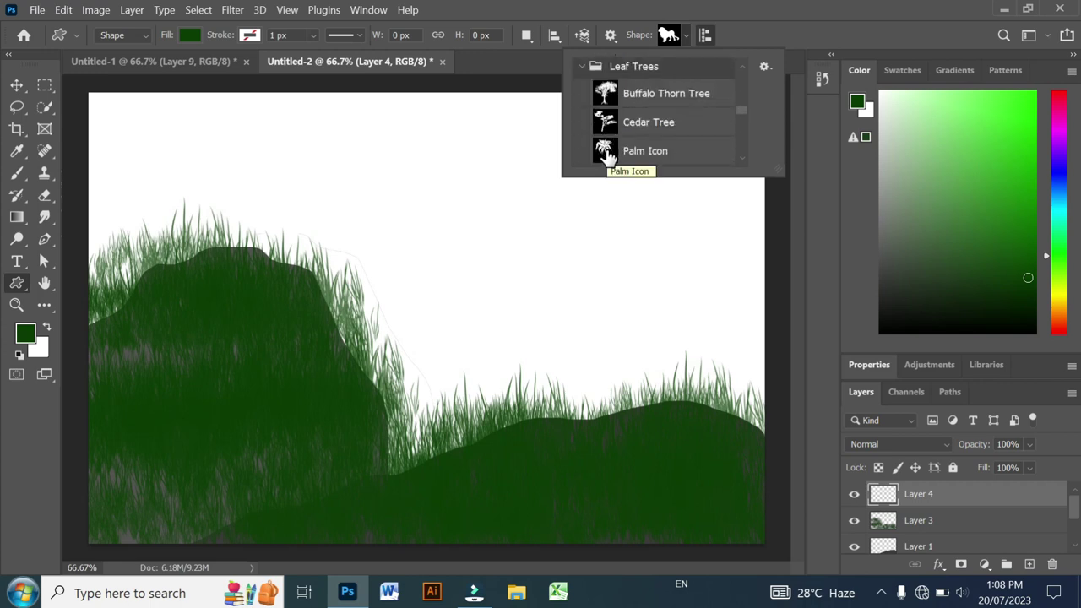
scroll(607, 156, down, 2)
scroll(612, 147, down, 1)
scroll(619, 135, down, 1)
scroll(619, 135, down, 1)
scroll(620, 135, down, 1)
scroll(619, 137, down, 2)
scroll(619, 137, up, 4)
scroll(619, 137, up, 2)
scroll(619, 137, up, 2)
scroll(619, 137, up, 3)
scroll(619, 137, down, 2)
scroll(619, 138, down, 1)
scroll(619, 138, down, 2)
scroll(619, 138, up, 1)
scroll(619, 137, up, 2)
click(607, 106)
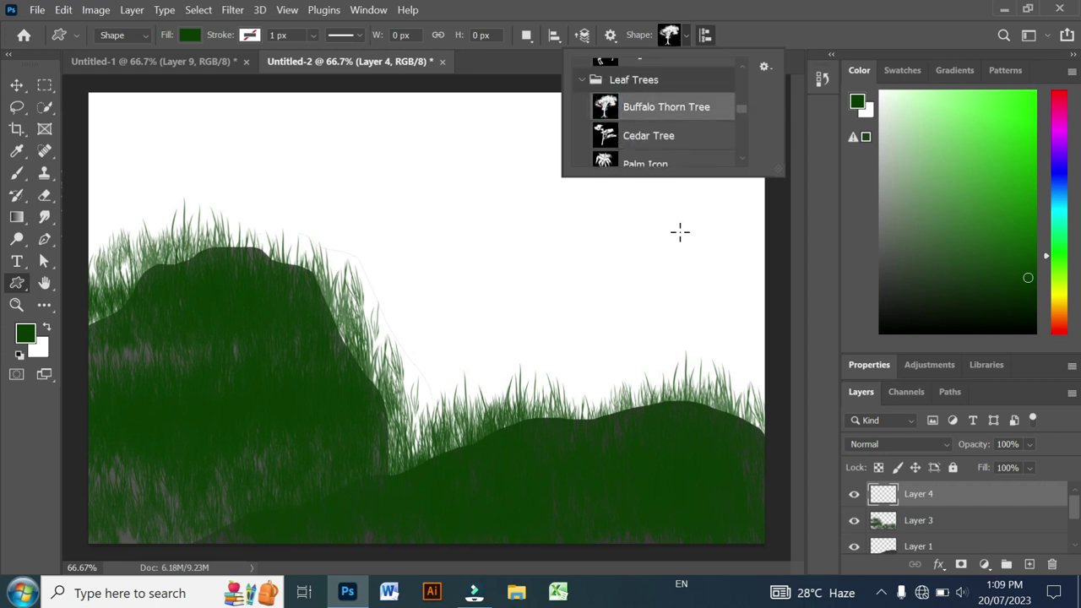
Step: Draw the thorn tree on the right-hand hill and rasterize its layer
click(572, 270)
drag(571, 264, 738, 440)
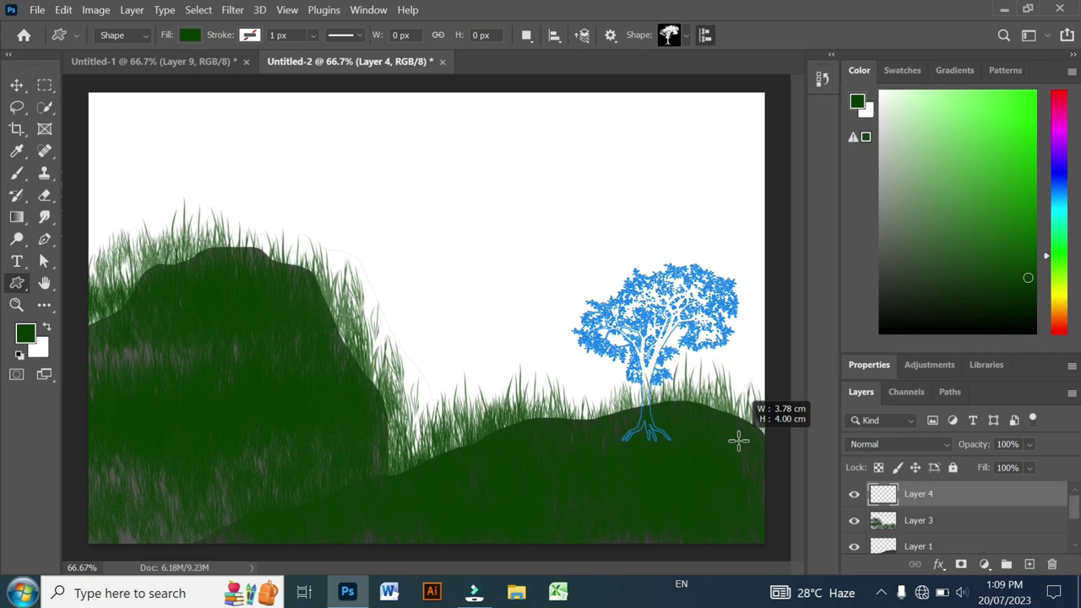
click(863, 561)
right_click(937, 496)
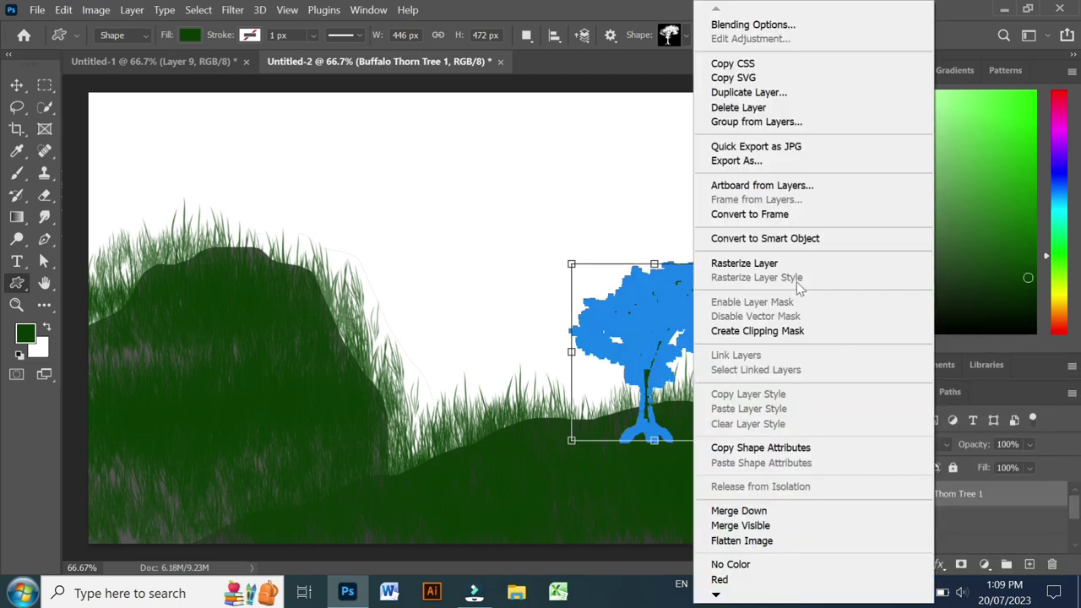
click(765, 262)
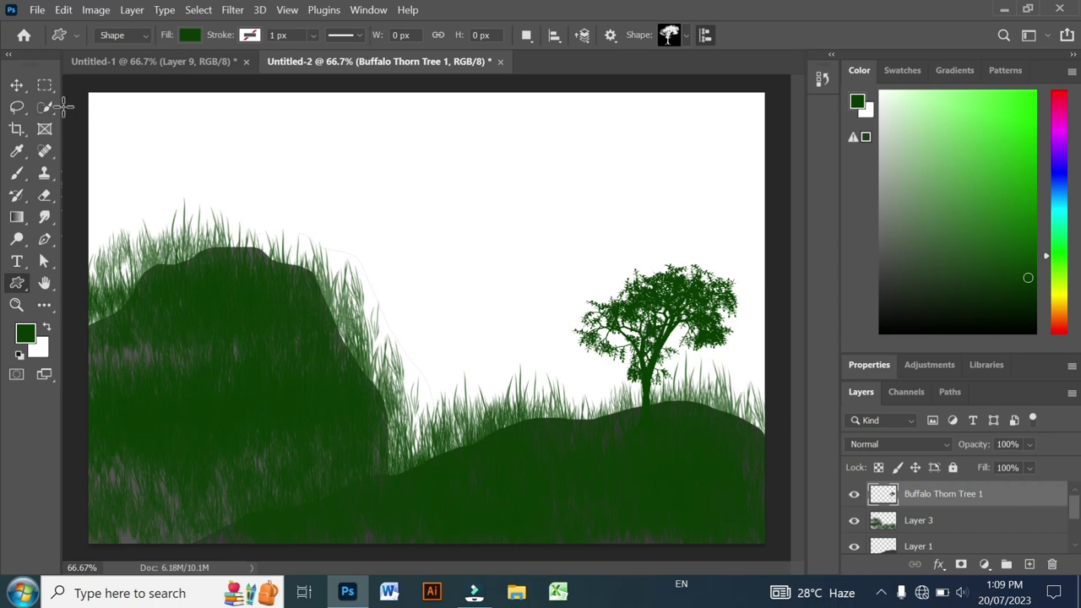
click(17, 84)
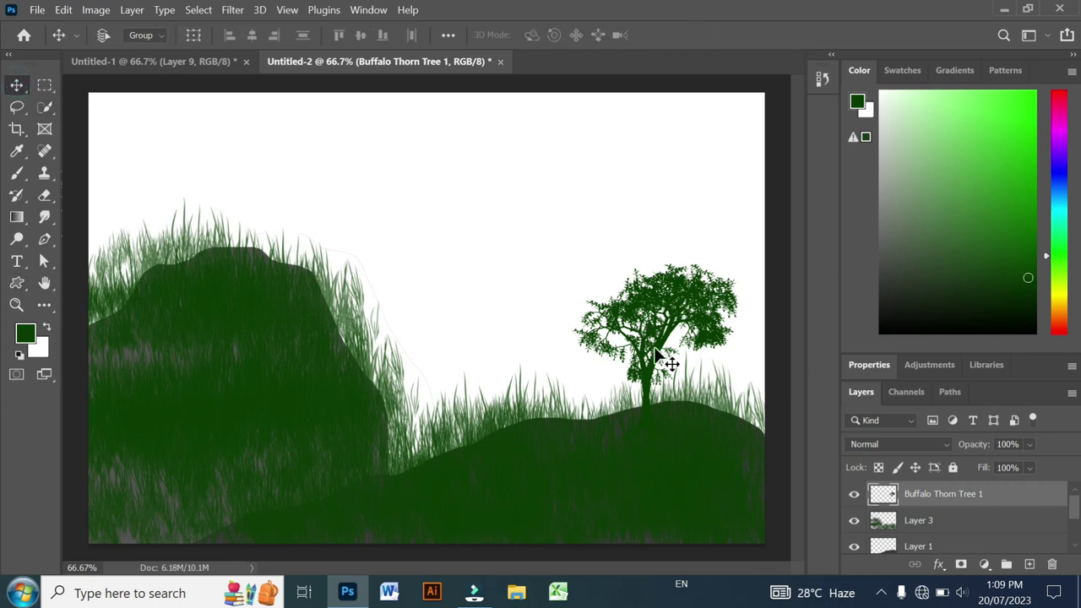
Step: Alt-drag tree copies to the left and middle, deleting the extra copy
mouse_move(663, 359)
alt+mouse_down()
mouse_move(530, 347)
mouse_move(562, 347)
mouse_move(519, 355)
alt+mouse_up()
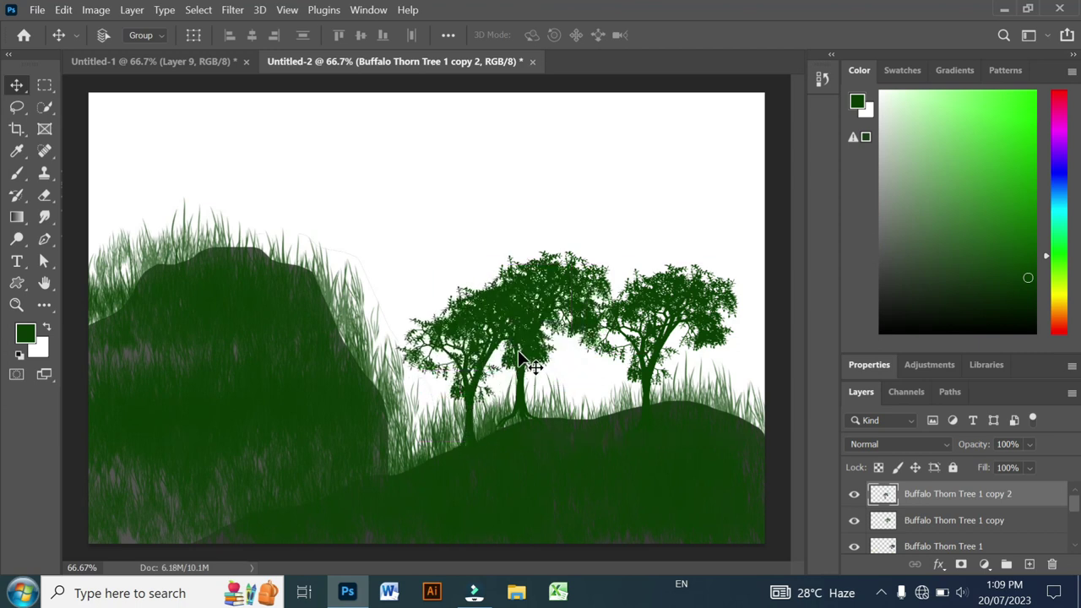
click(954, 520)
drag(520, 348, 534, 356)
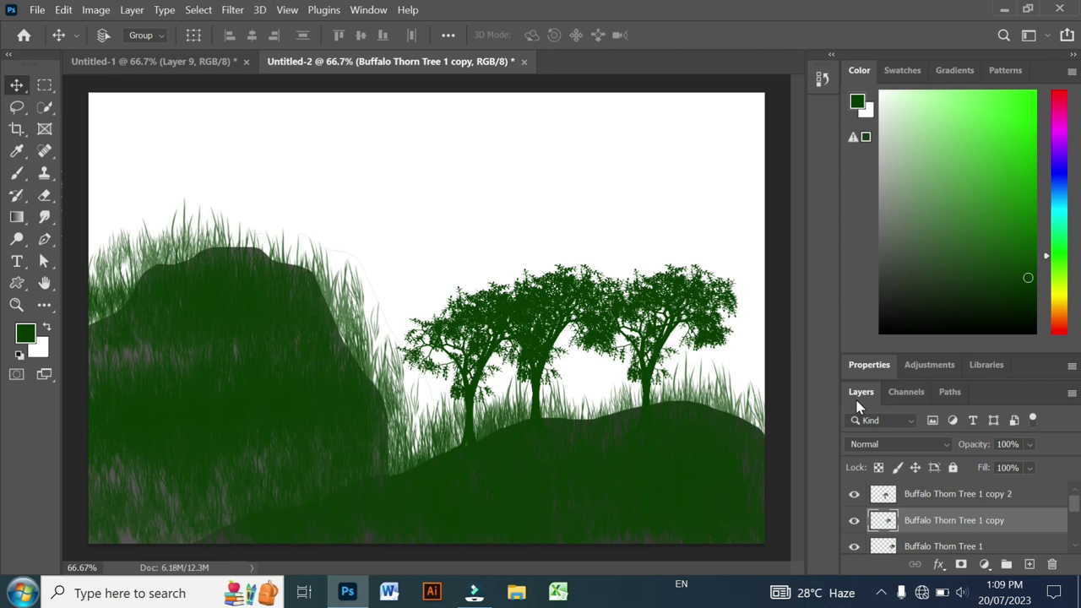
alt+drag(471, 363, 389, 390)
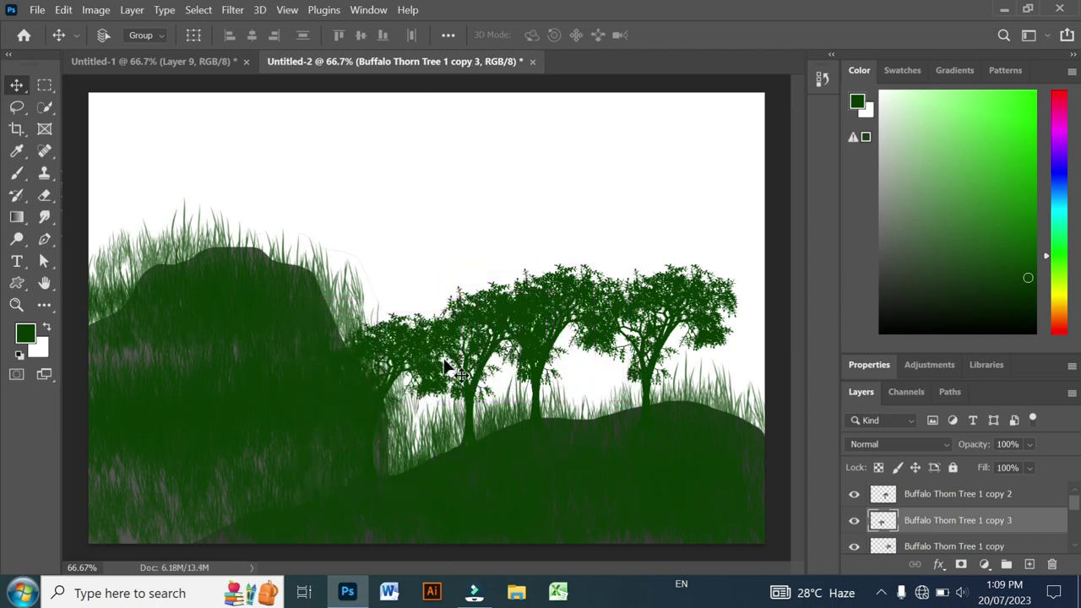
mouse_move(394, 370)
alt+mouse_down()
mouse_move(78, 179)
mouse_move(116, 234)
alt+mouse_up()
key(r)
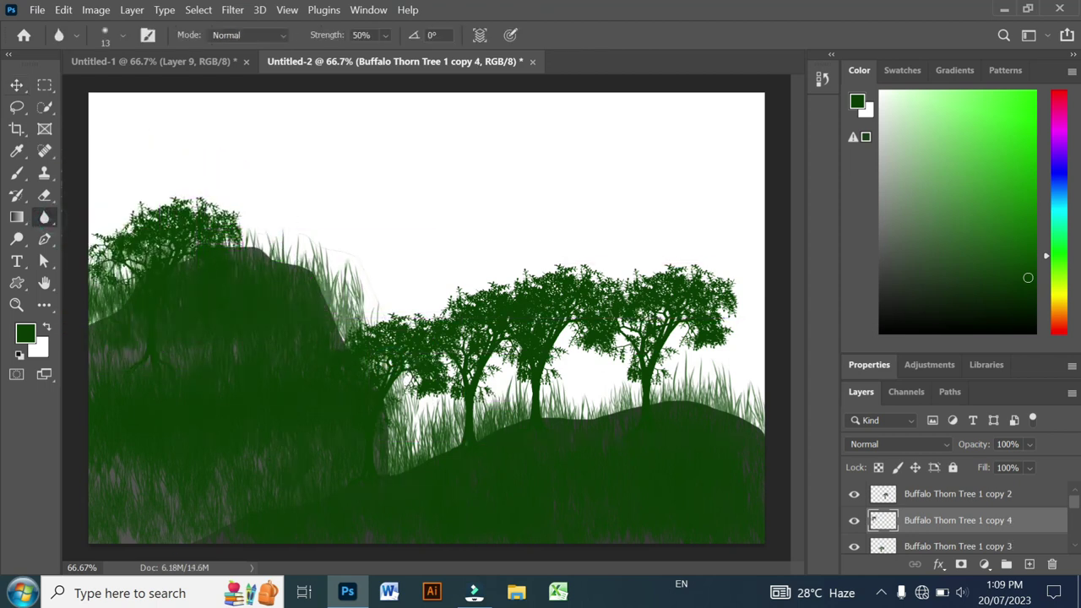
key(Delete)
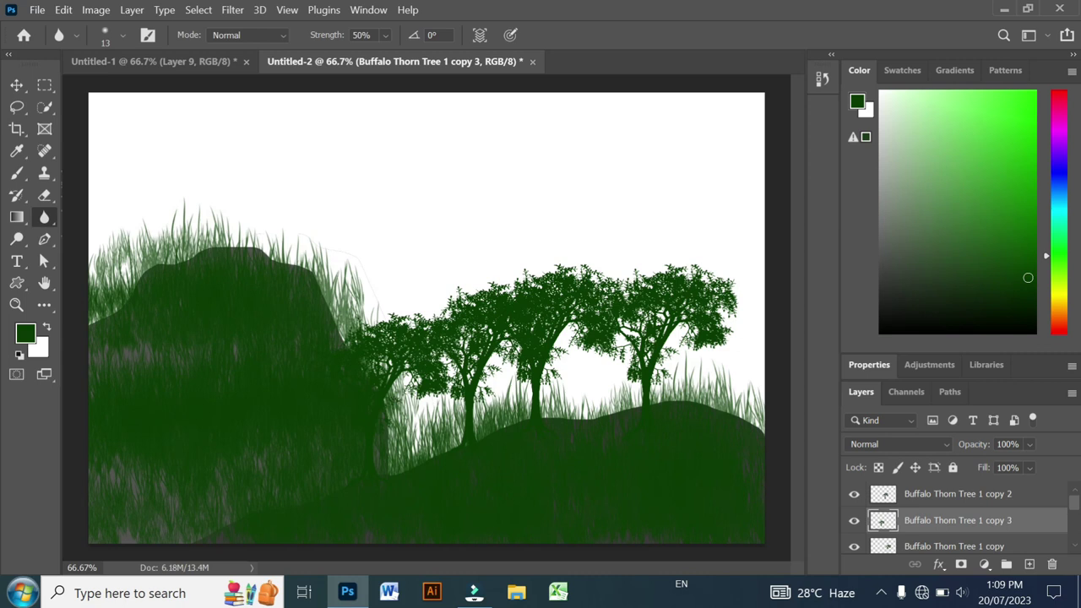
Step: Duplicate a tree onto the upper-left hill at the left canvas edge
click(15, 87)
alt+drag(363, 384, 139, 213)
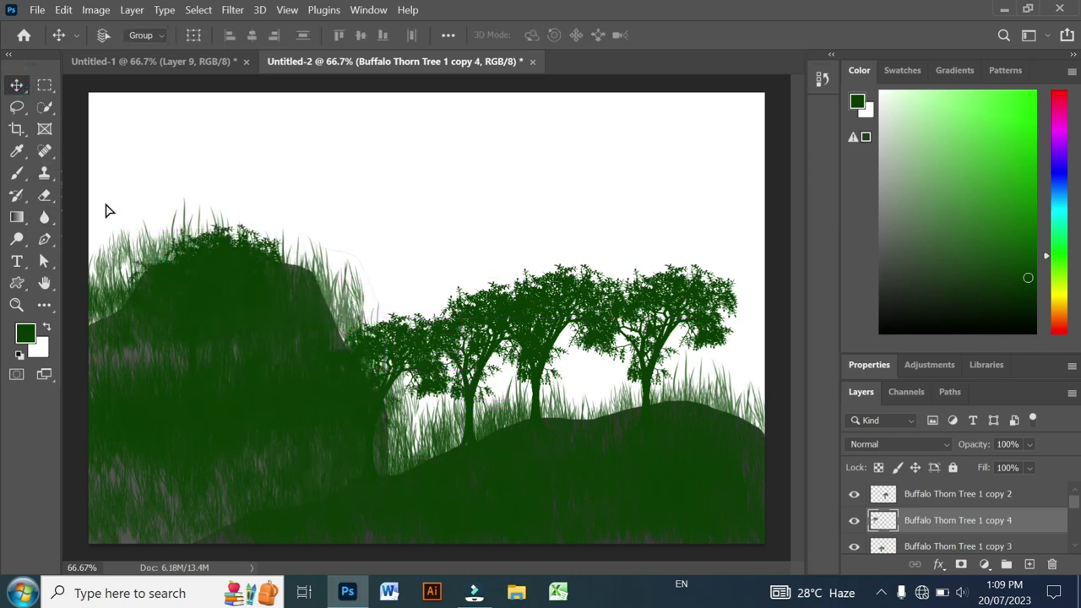
drag(177, 243, 80, 214)
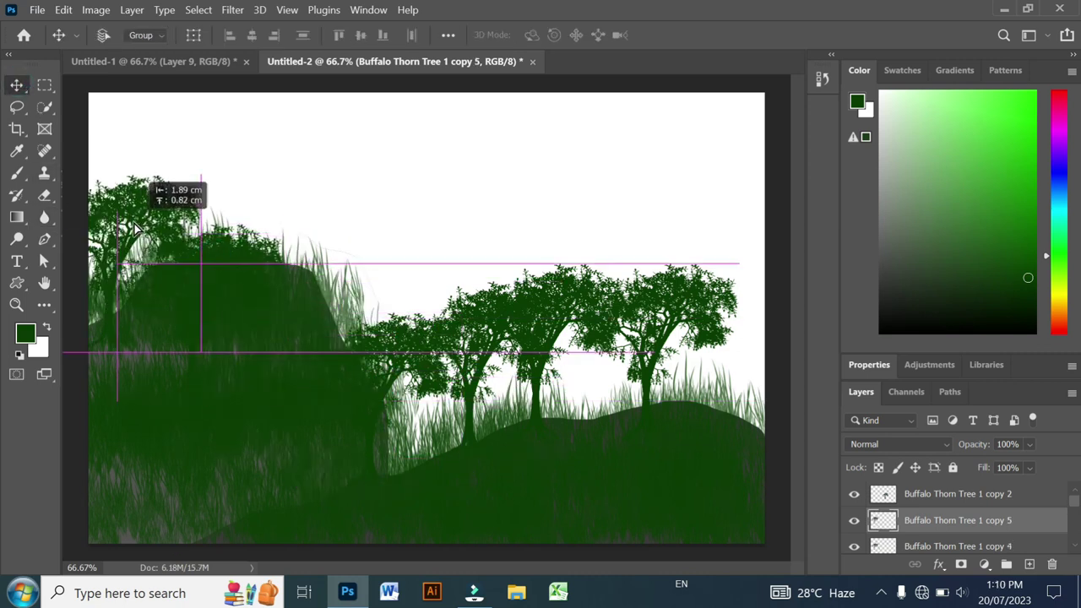
drag(216, 266, 215, 266)
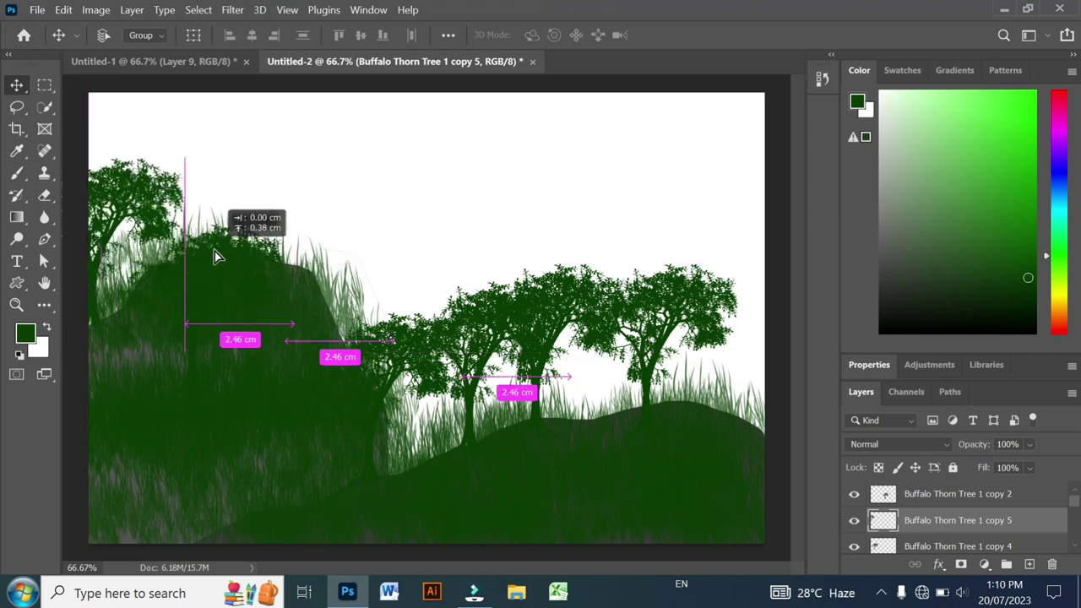
Step: Fine-tune tree copies 2, 5 and 4, raising one onto the left hilltop
click(952, 498)
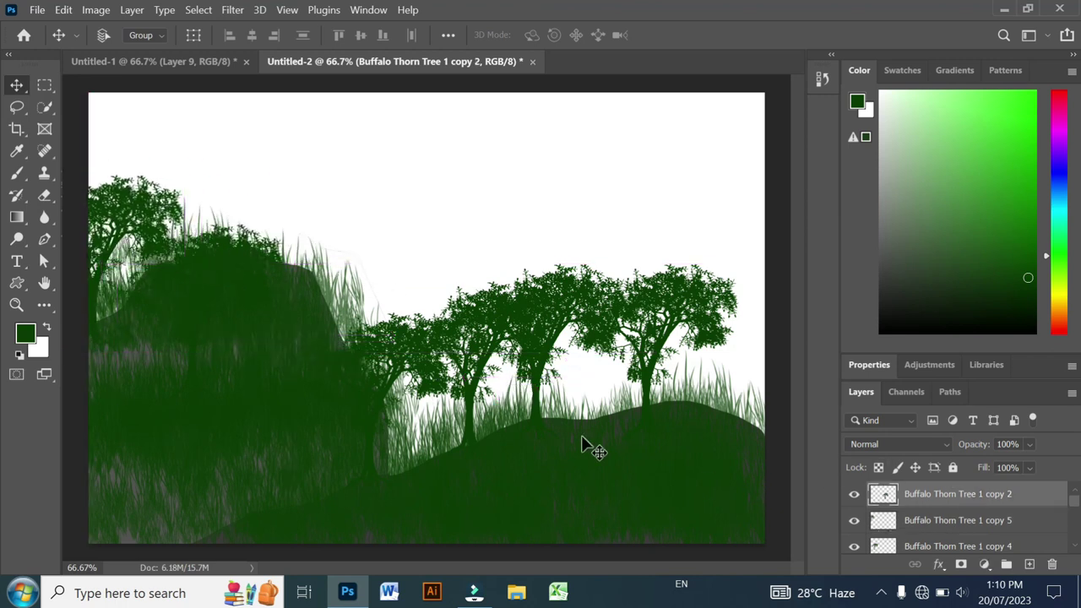
drag(217, 296, 200, 309)
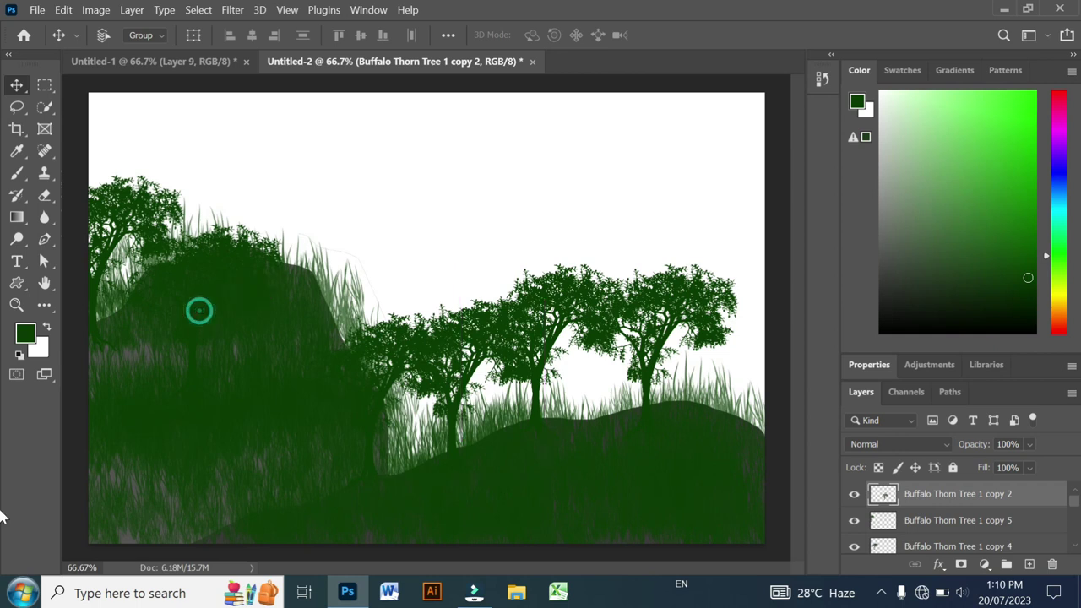
click(963, 523)
drag(395, 304, 404, 319)
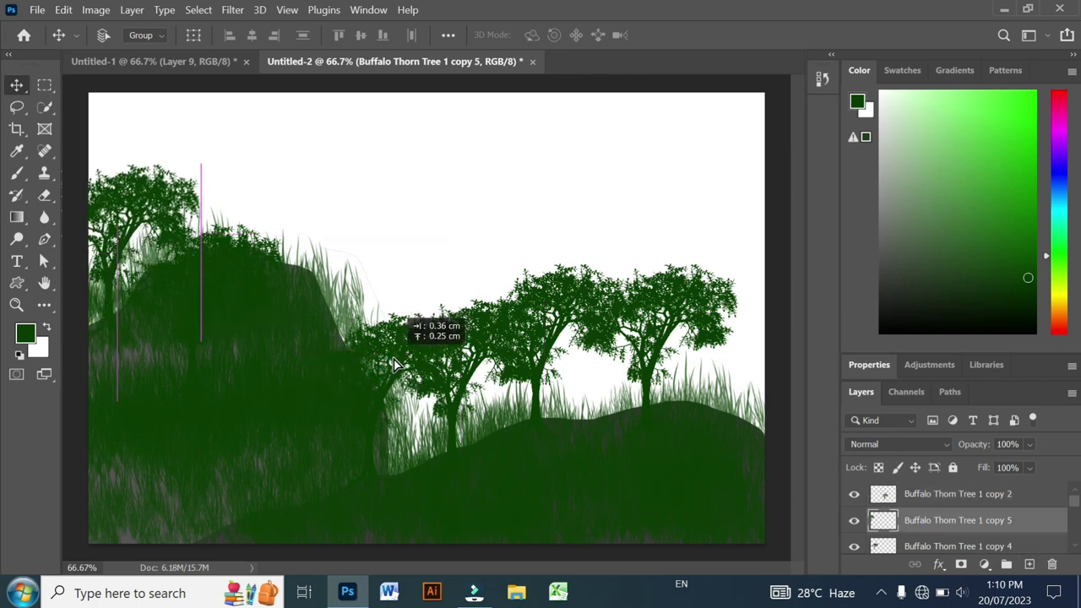
click(993, 547)
drag(391, 388, 504, 312)
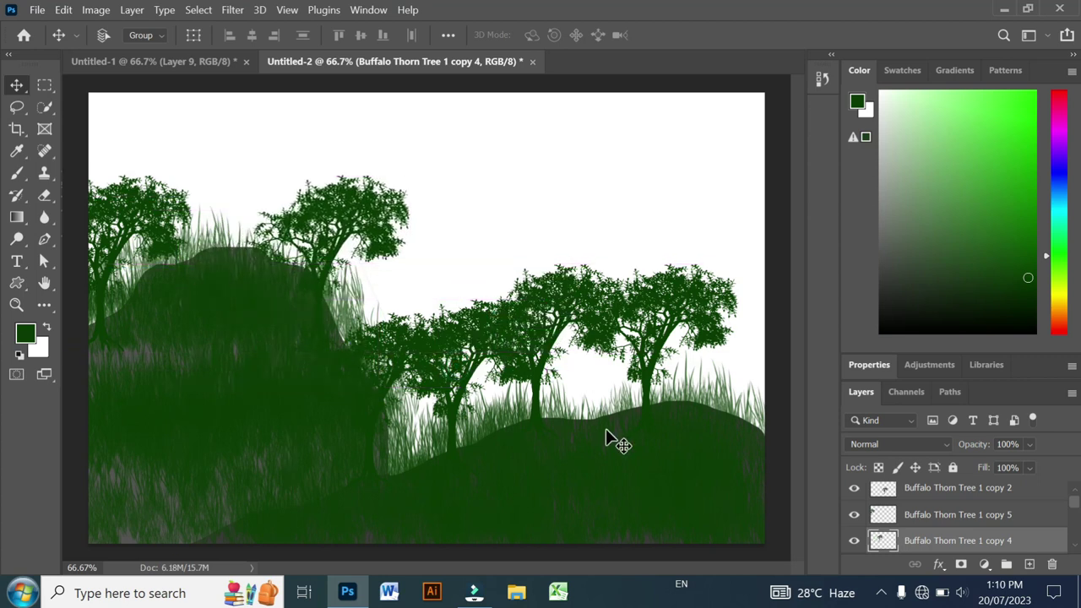
scroll(1007, 509, up, 1)
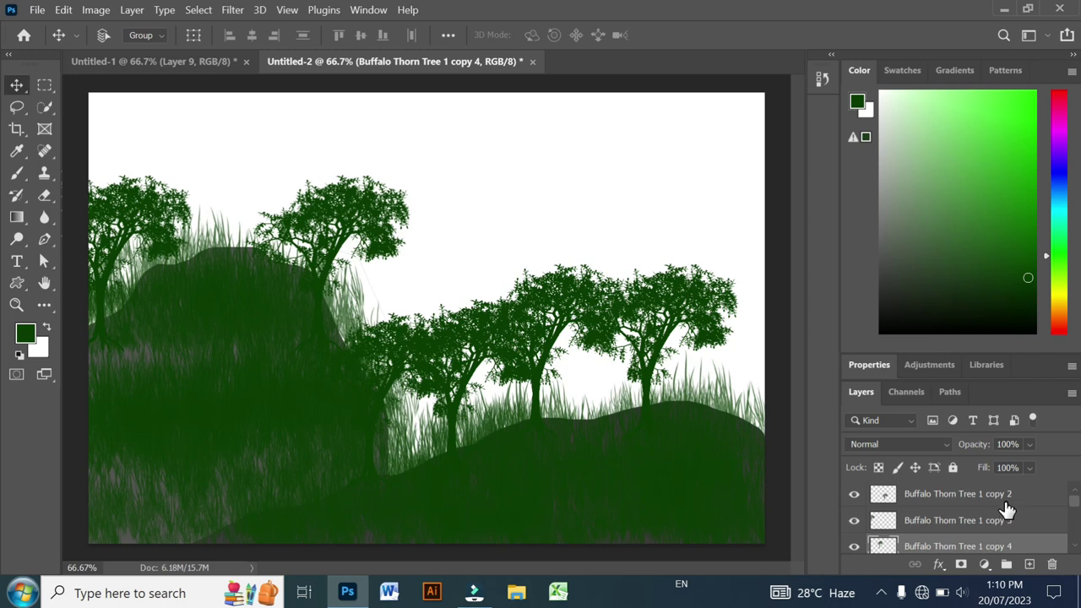
click(929, 498)
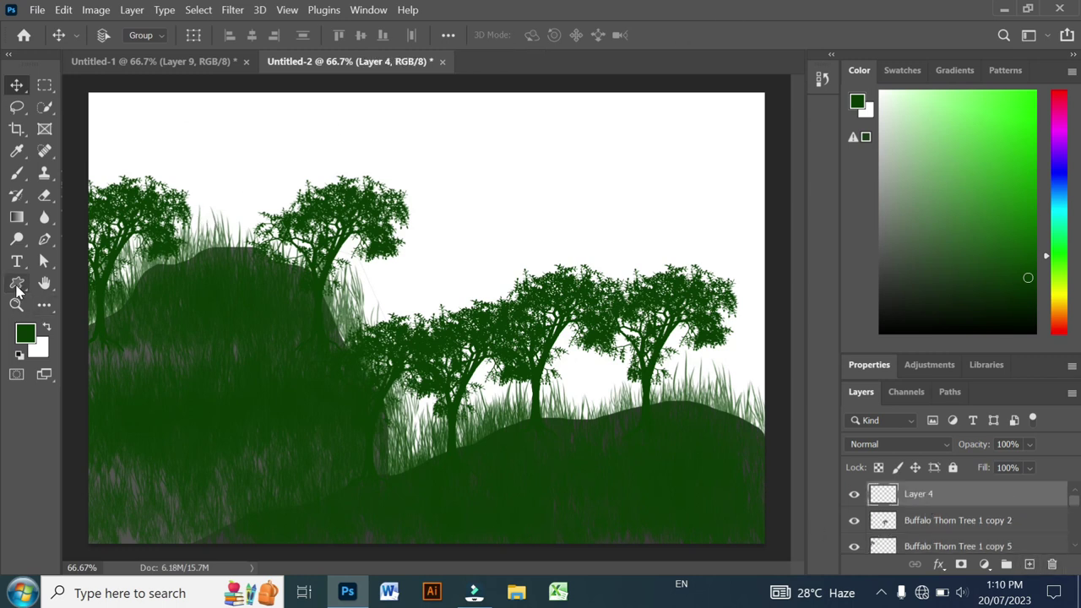
Step: Select the Lion preset in the Custom Shape tool
click(17, 290)
click(66, 358)
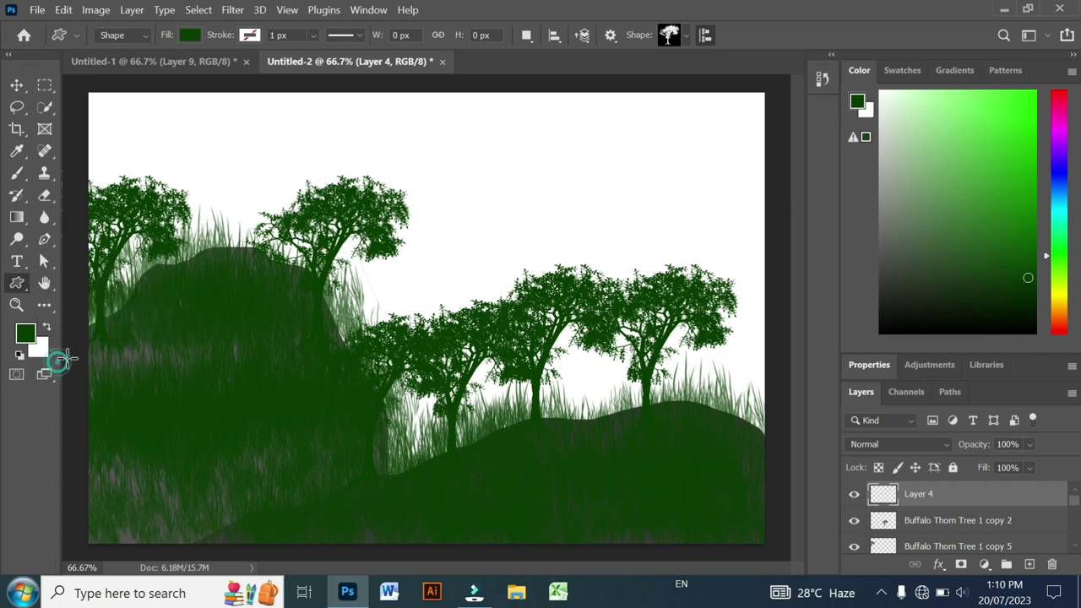
click(681, 38)
scroll(649, 100, up, 2)
scroll(648, 99, up, 2)
scroll(649, 100, up, 1)
scroll(648, 99, up, 2)
scroll(649, 100, up, 1)
scroll(649, 99, up, 1)
scroll(648, 100, up, 2)
scroll(648, 100, up, 1)
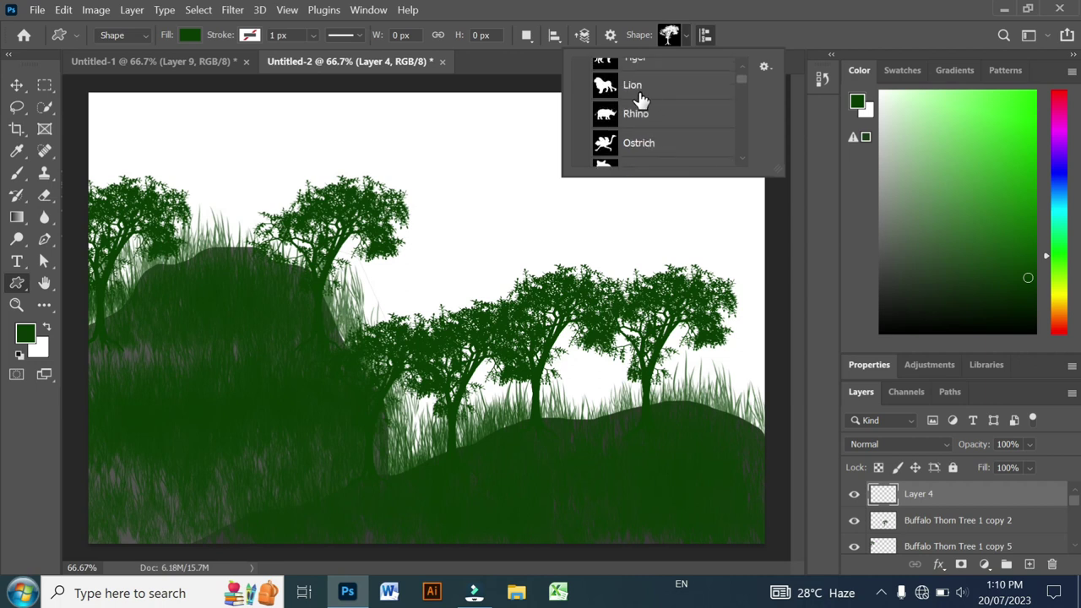
click(606, 87)
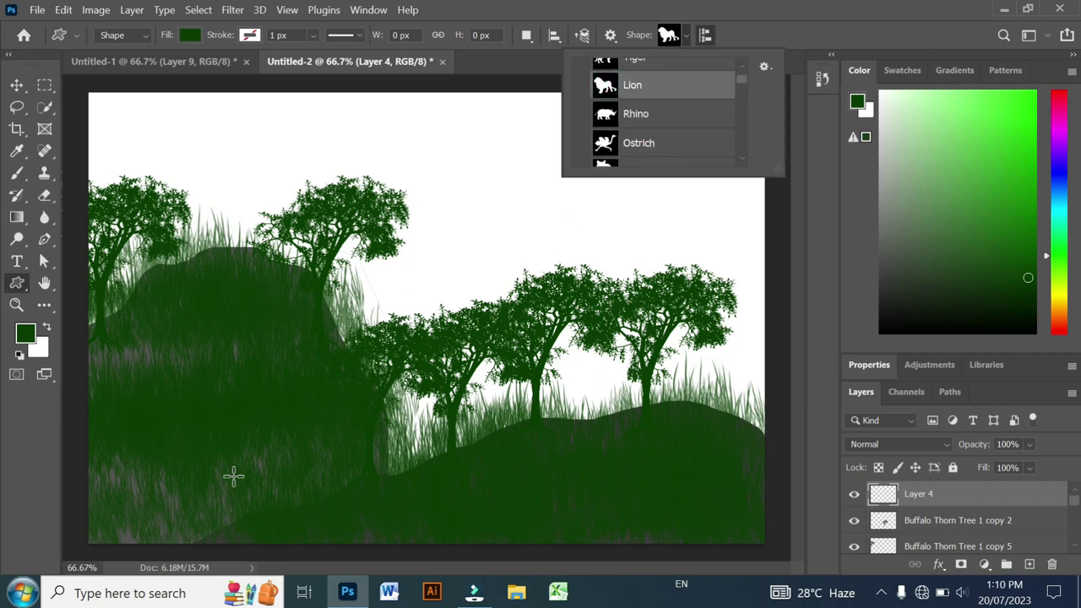
Step: Draw and rasterize a lion near the bottom centre, then undo both
drag(327, 421, 491, 504)
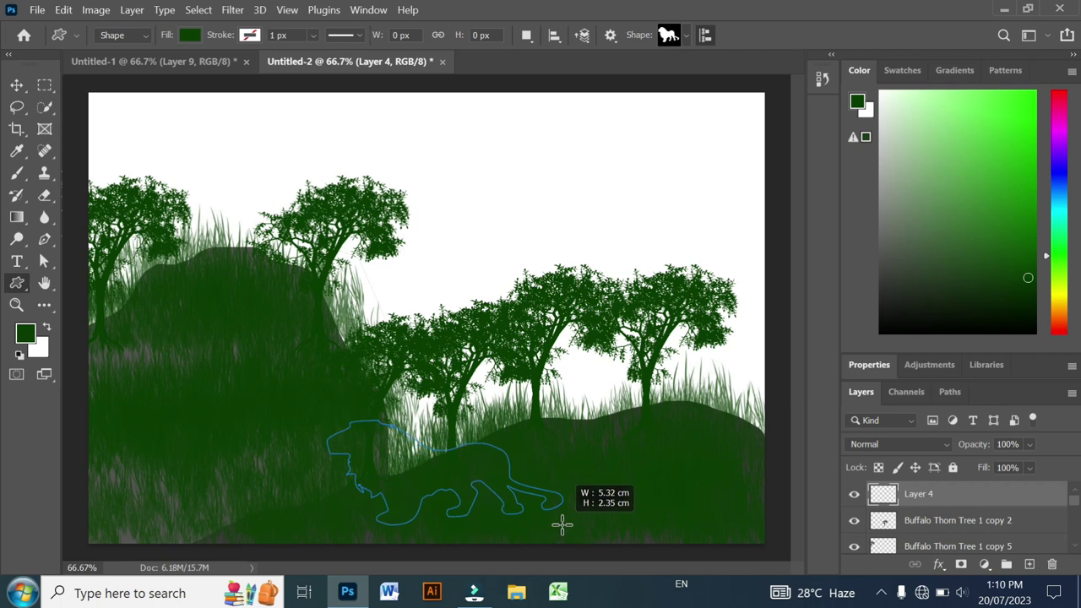
drag(549, 522, 562, 524)
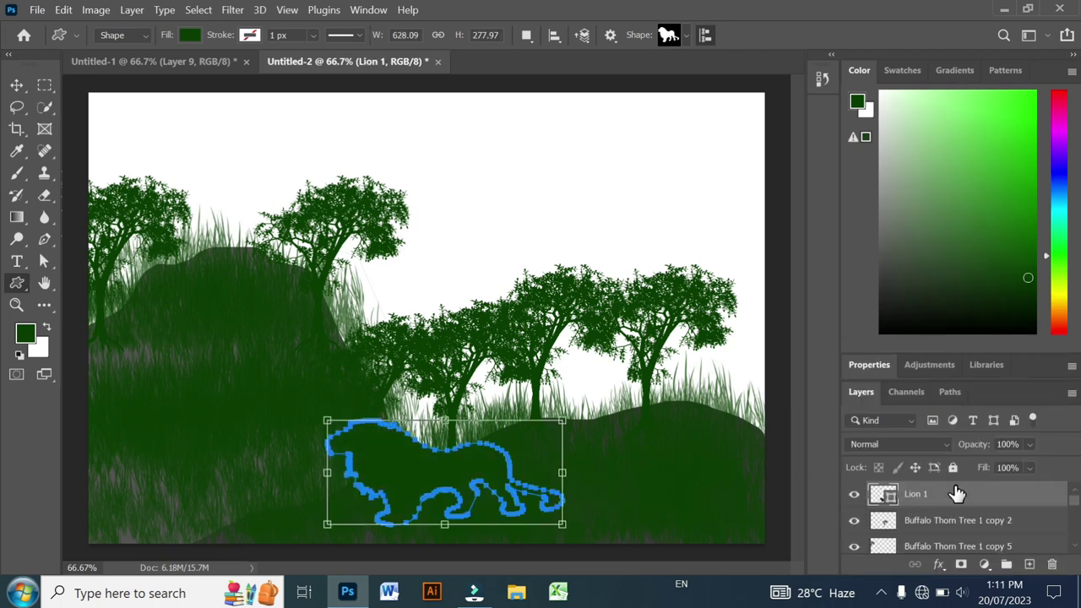
right_click(957, 495)
click(765, 263)
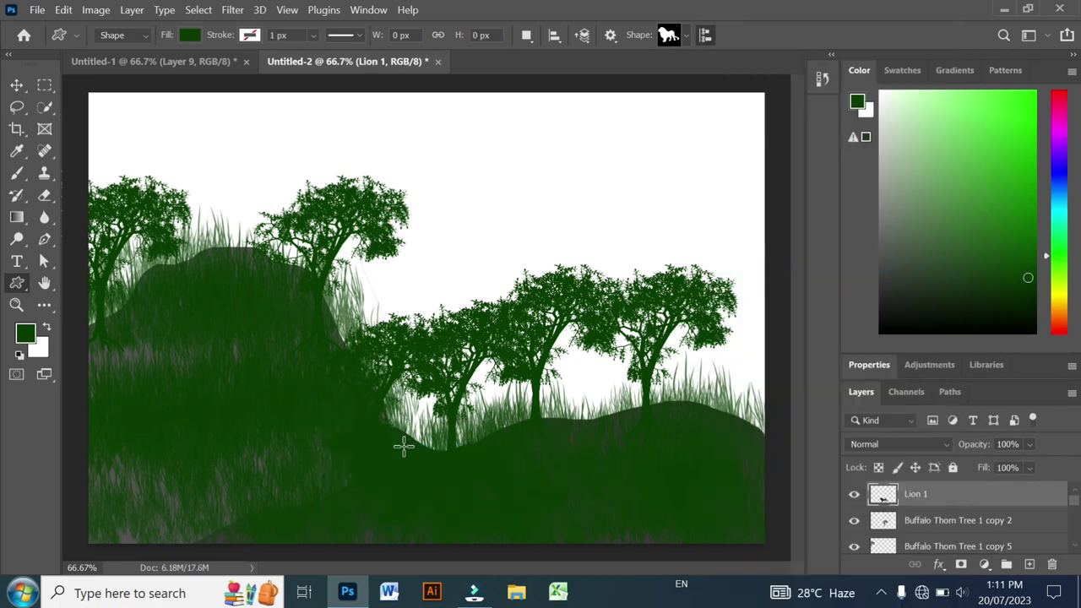
key(ctrl+z)
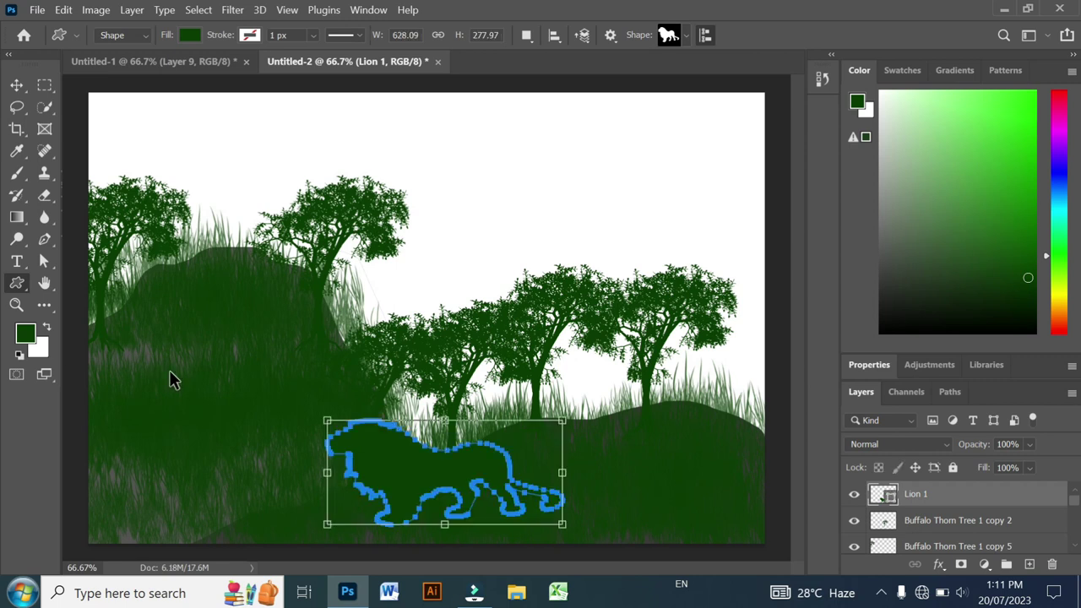
key(ctrl+z)
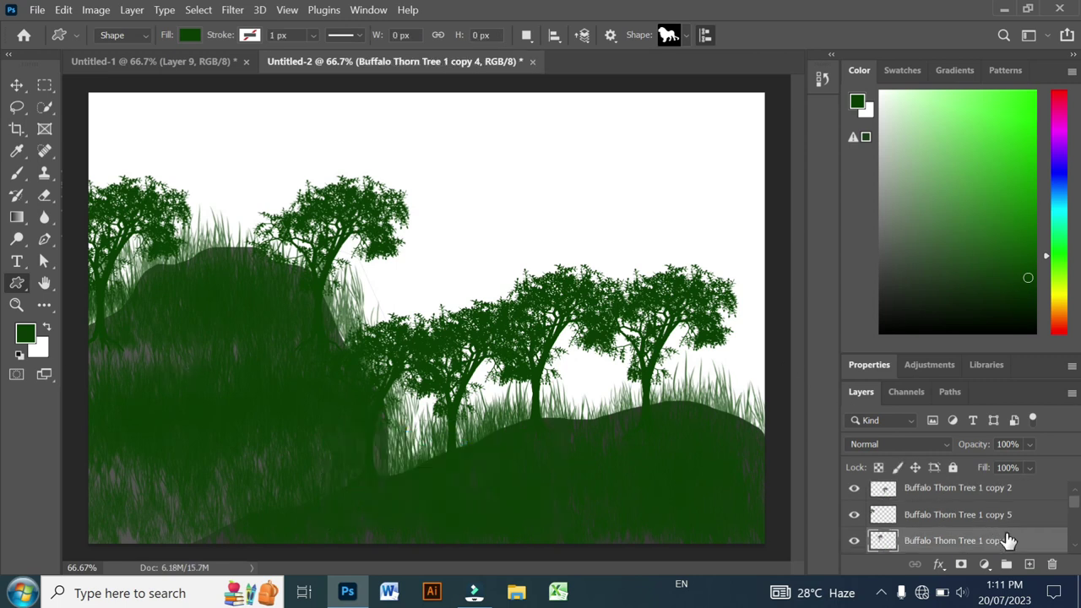
Step: On a new layer above tree copy 2, draw a larger lower-right lion
click(976, 481)
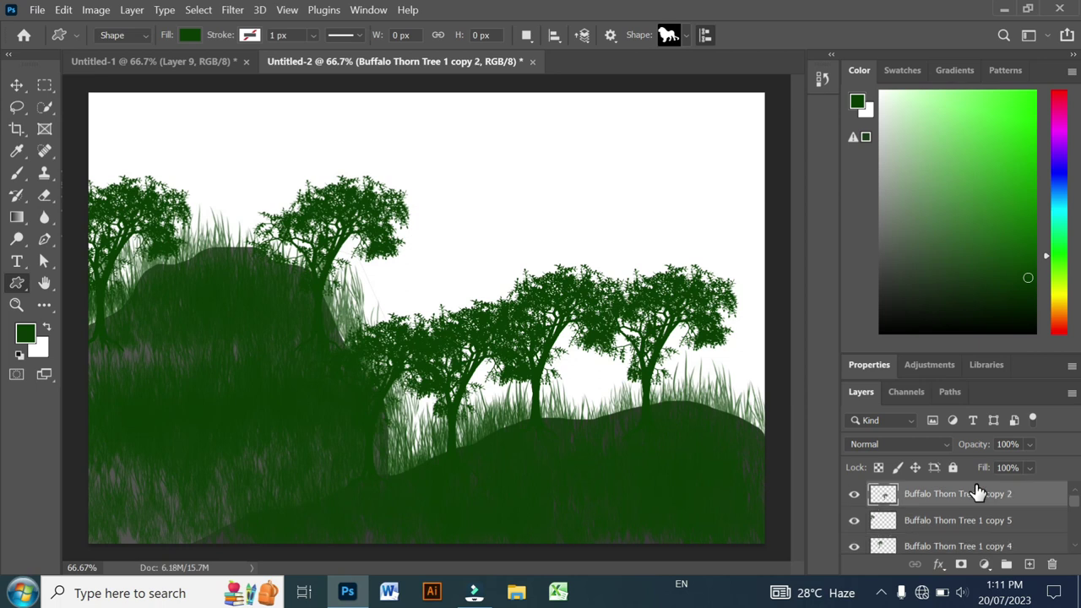
click(1029, 564)
drag(385, 333, 588, 458)
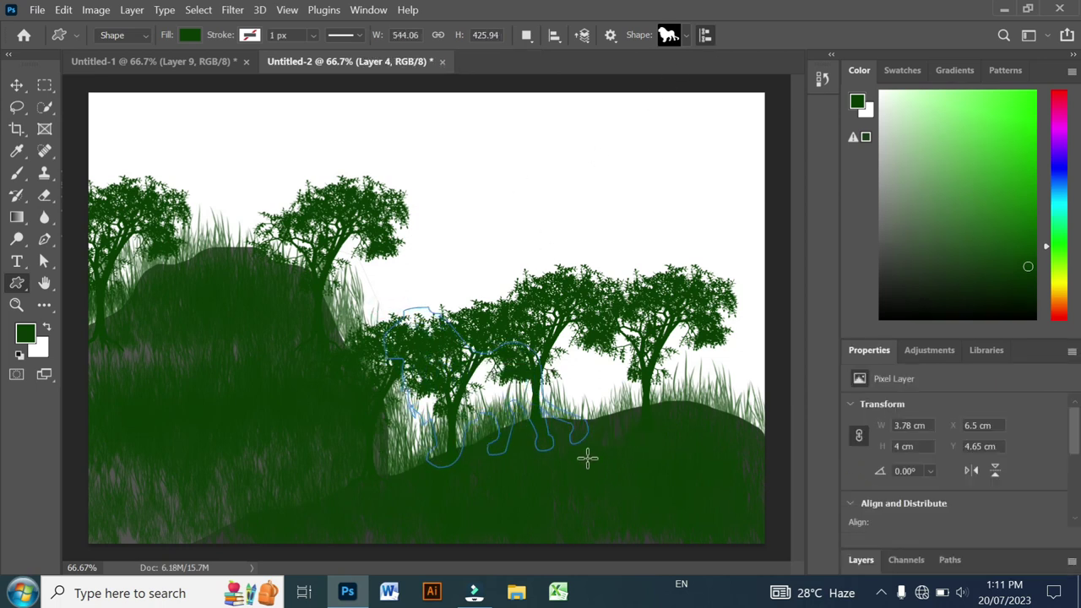
Step: Fill the Lion 1 shape with dark brown 211702 instead of green
click(25, 334)
click(22, 332)
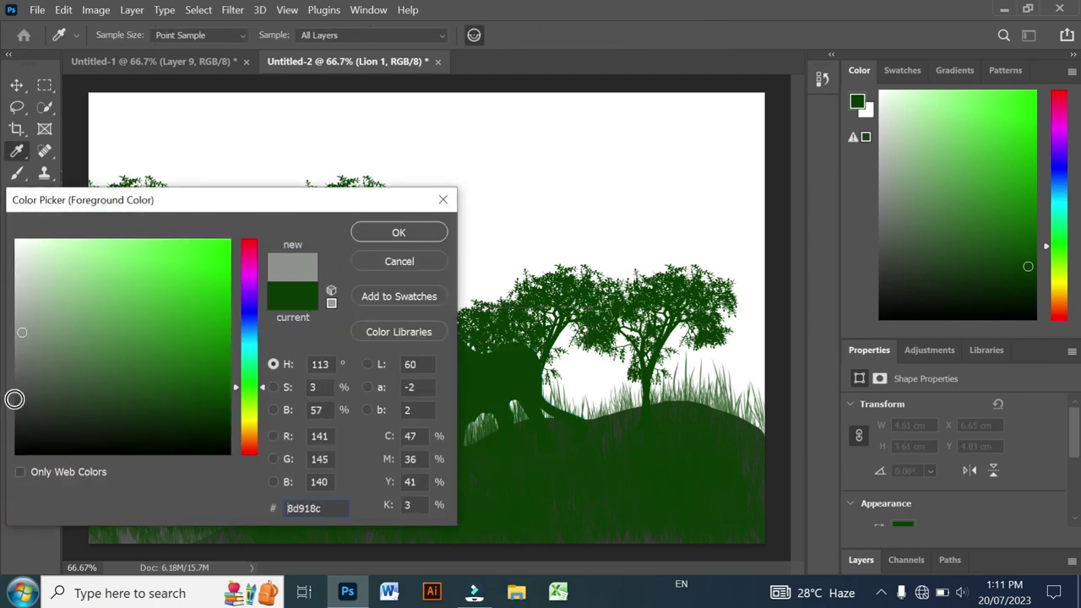
click(25, 432)
click(247, 445)
click(250, 433)
drag(211, 420, 214, 429)
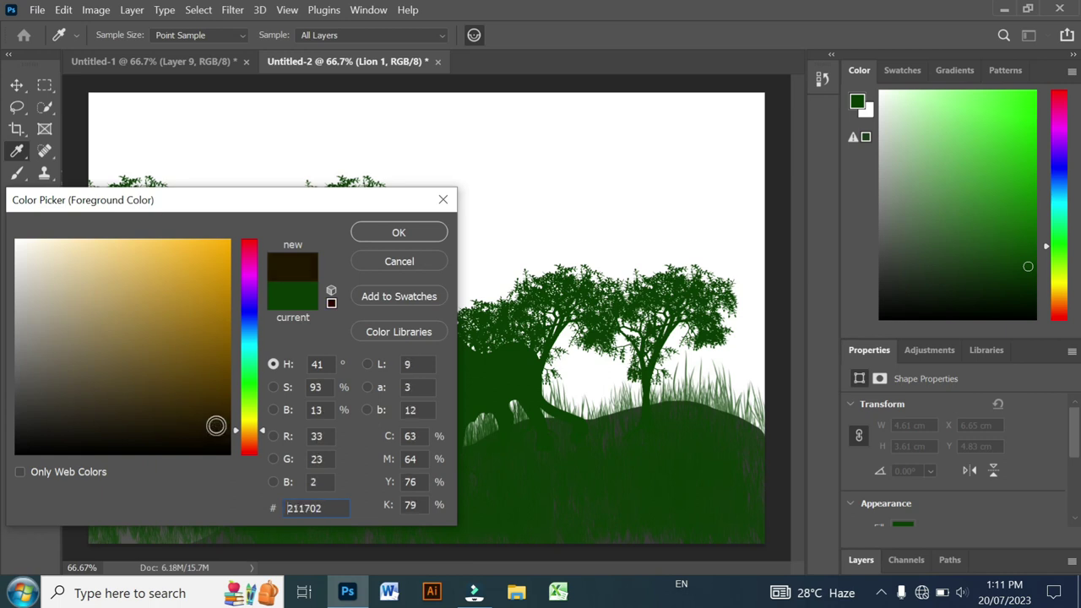
click(418, 236)
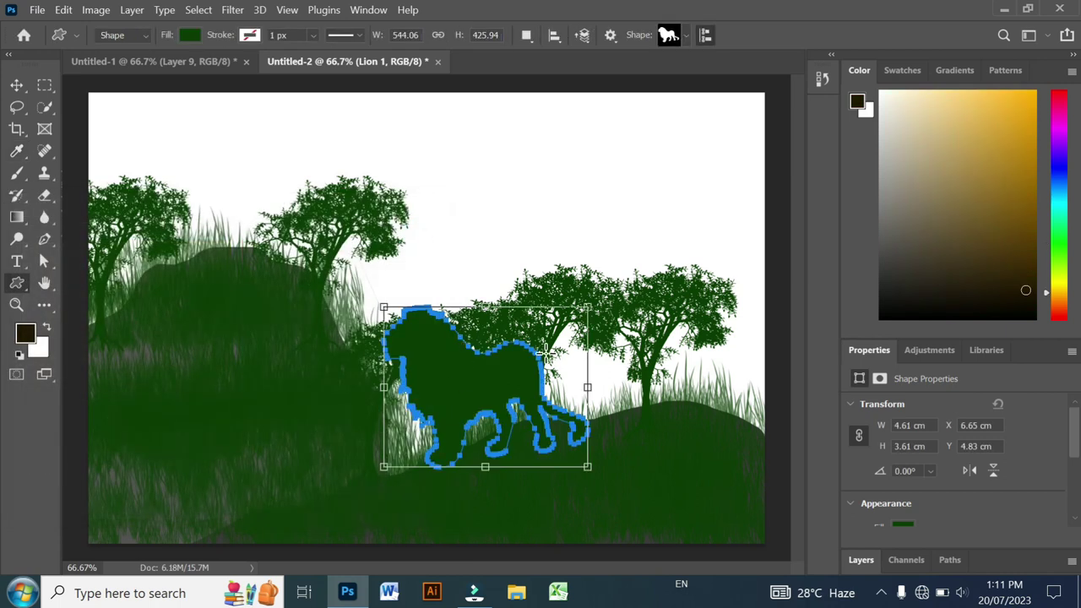
key(alt+BackSpace)
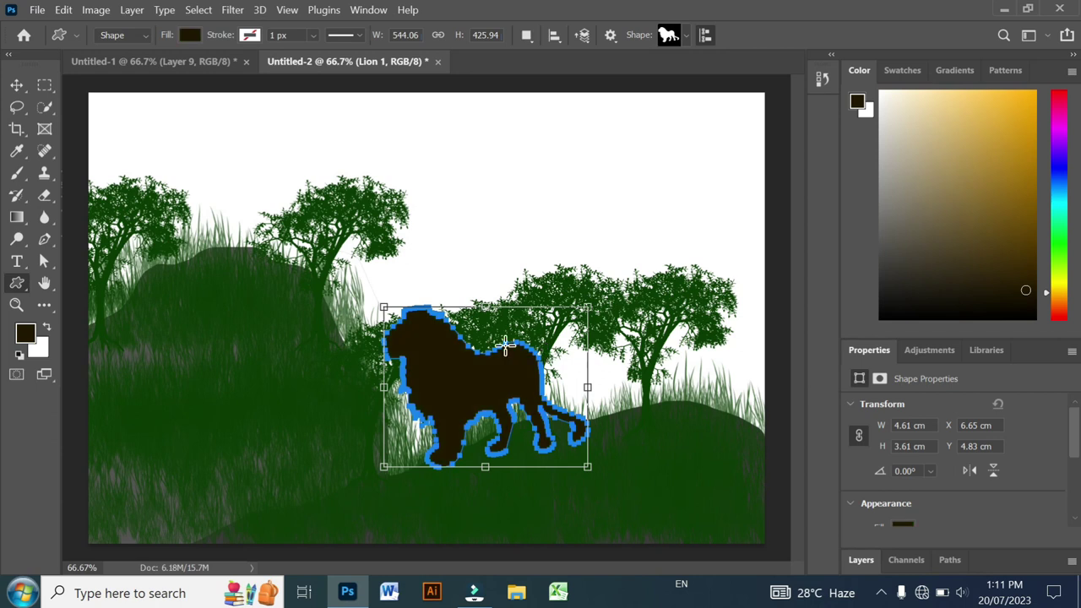
click(19, 331)
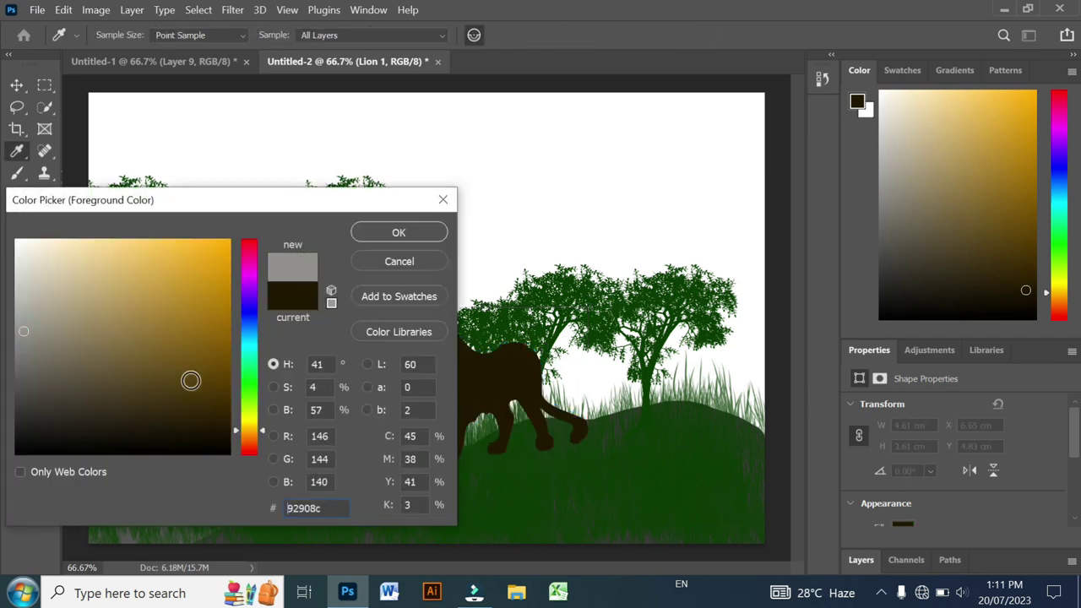
click(423, 233)
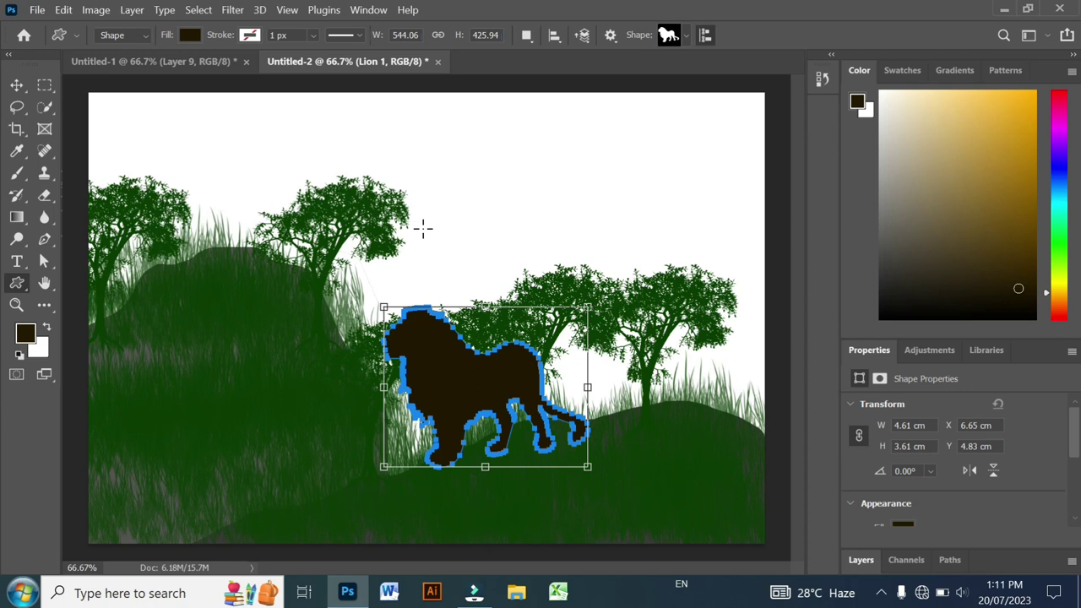
Step: Shrink the lion, rasterize its shape layer, and move it to the lower left
click(861, 560)
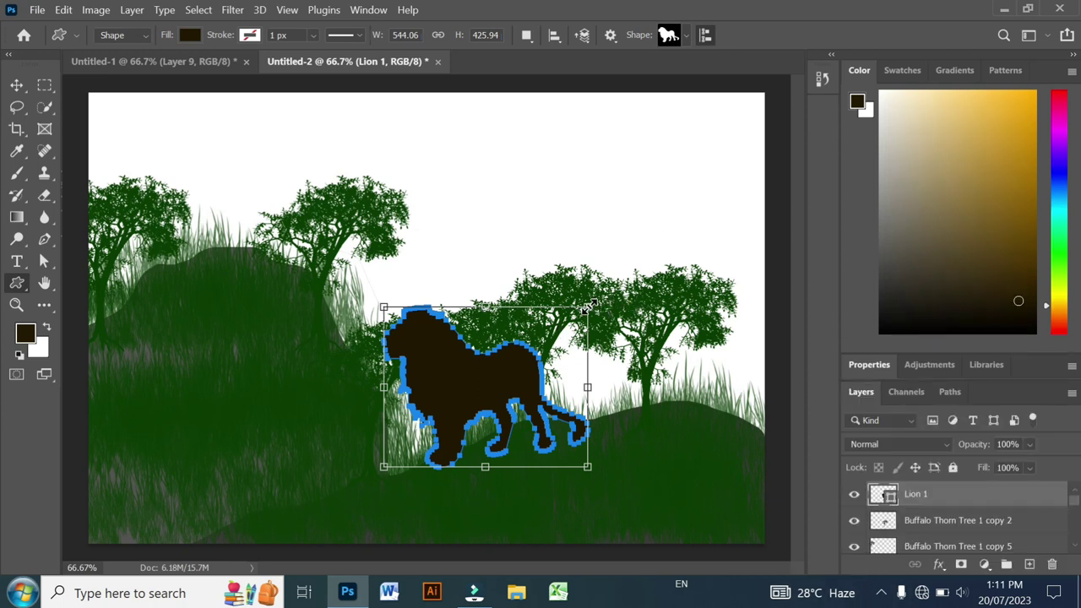
drag(589, 306, 566, 323)
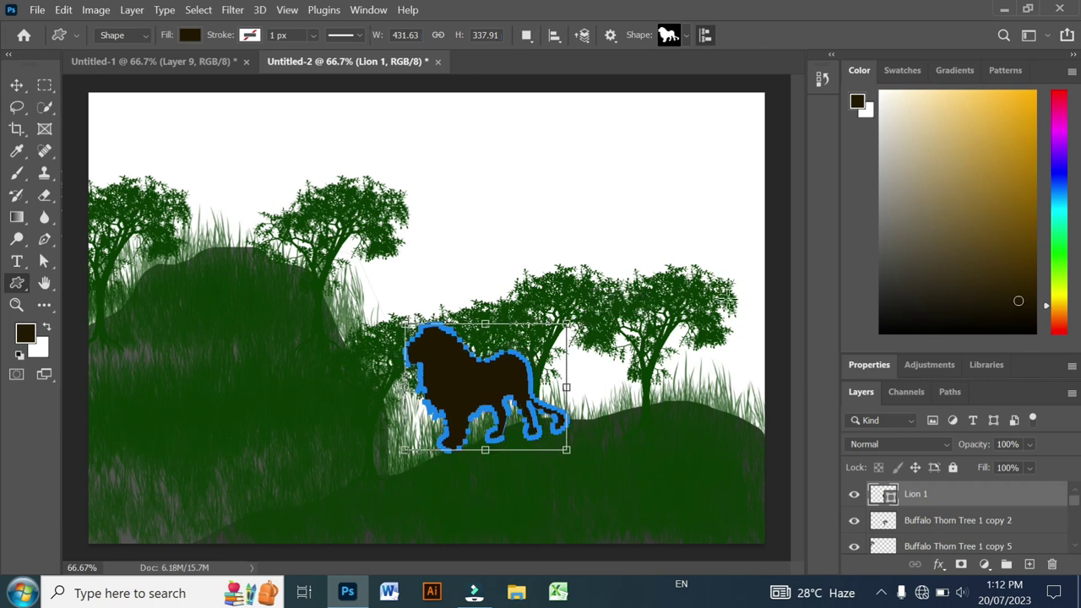
right_click(934, 493)
click(744, 264)
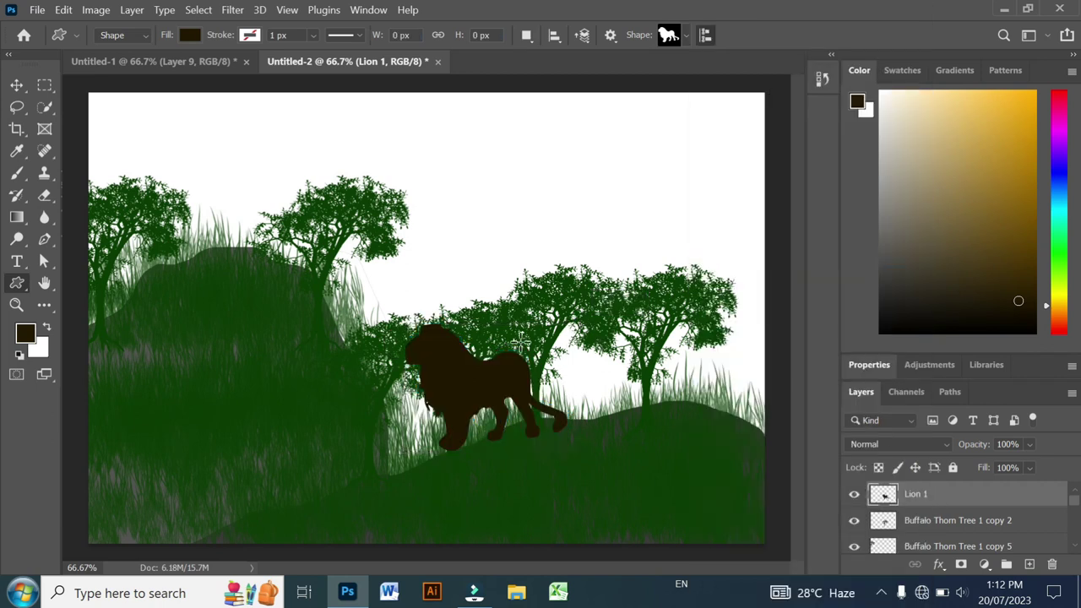
click(17, 84)
mouse_move(486, 376)
mouse_down()
mouse_move(326, 452)
mouse_move(259, 448)
mouse_up()
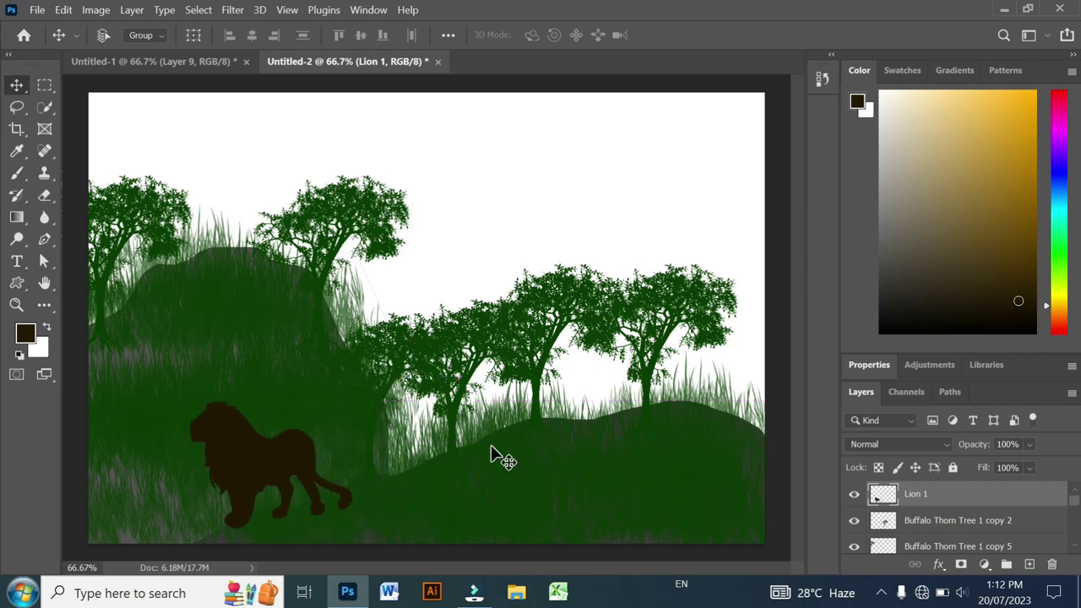
Step: Flip the lion horizontally to face right and place Lion 1 below Buffalo Thorn Tree 1 copy 2
key(ctrl+t)
right_click(321, 471)
click(365, 448)
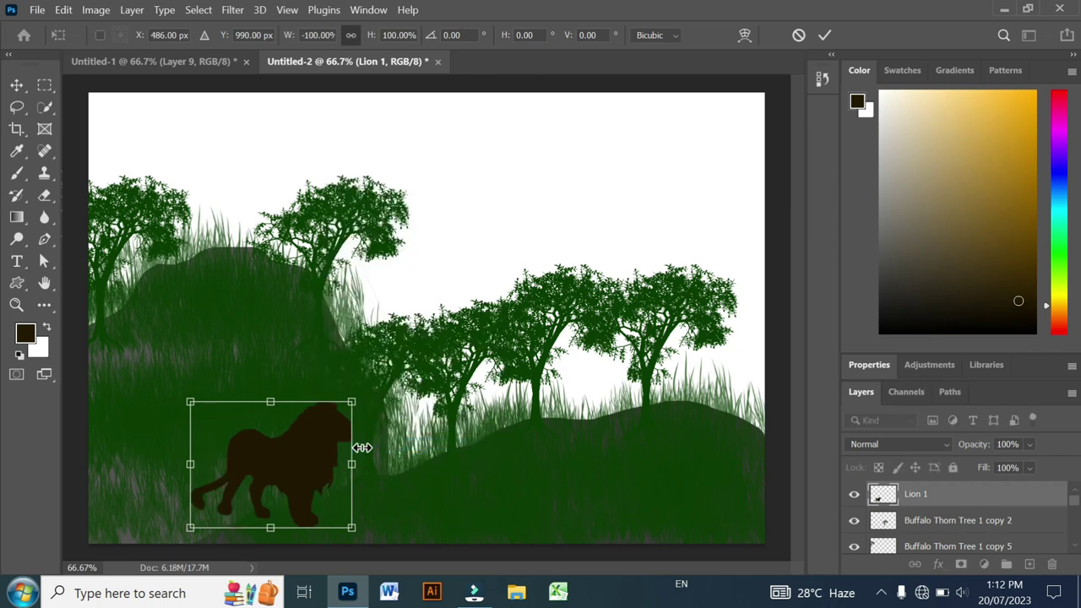
drag(365, 390, 350, 355)
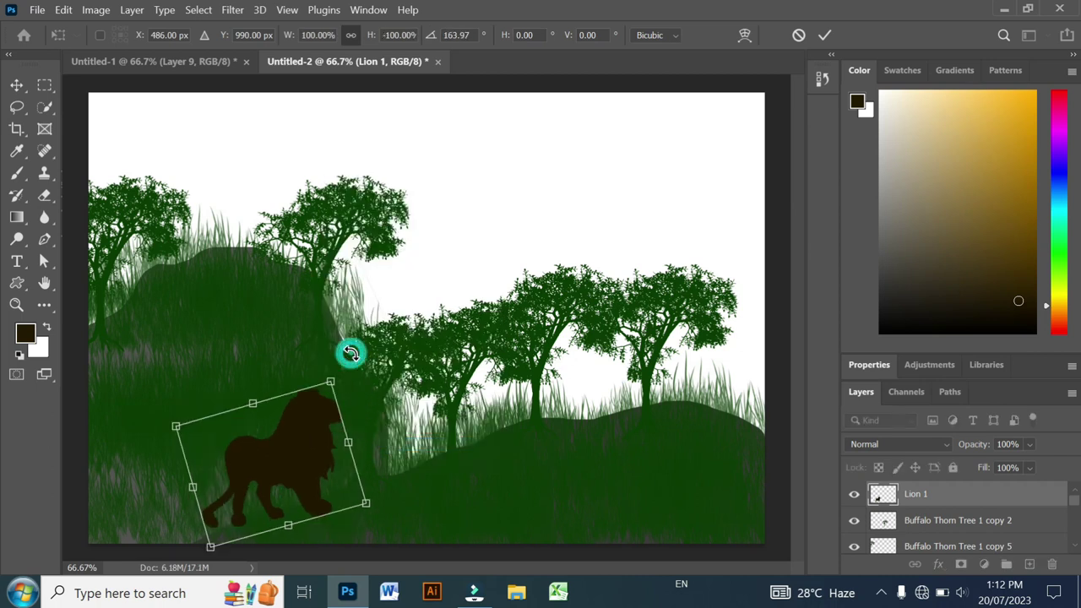
key(Escape)
drag(976, 511, 975, 541)
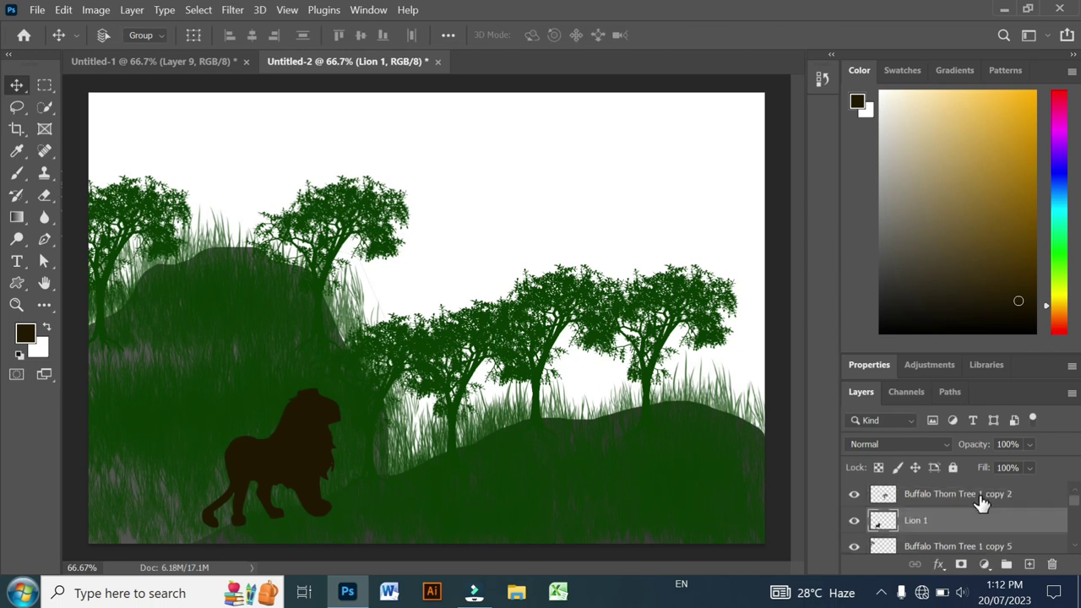
Step: Add a mask to Lion 1 and try stack positions, returning it below Buffalo Thorn Tree 1 copy 2
click(963, 564)
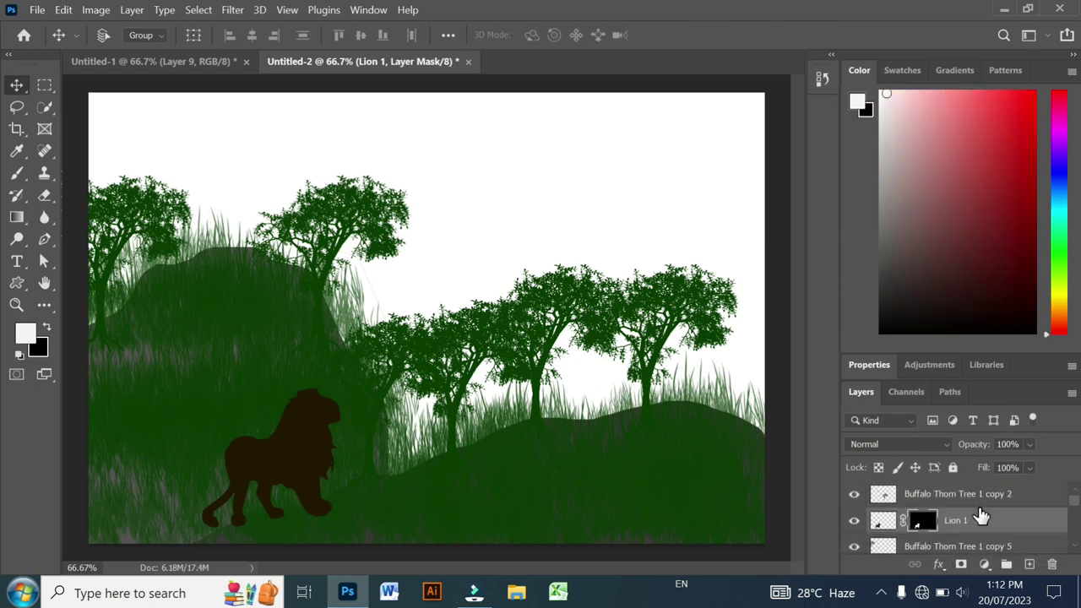
scroll(971, 520, up, 2)
click(1000, 591)
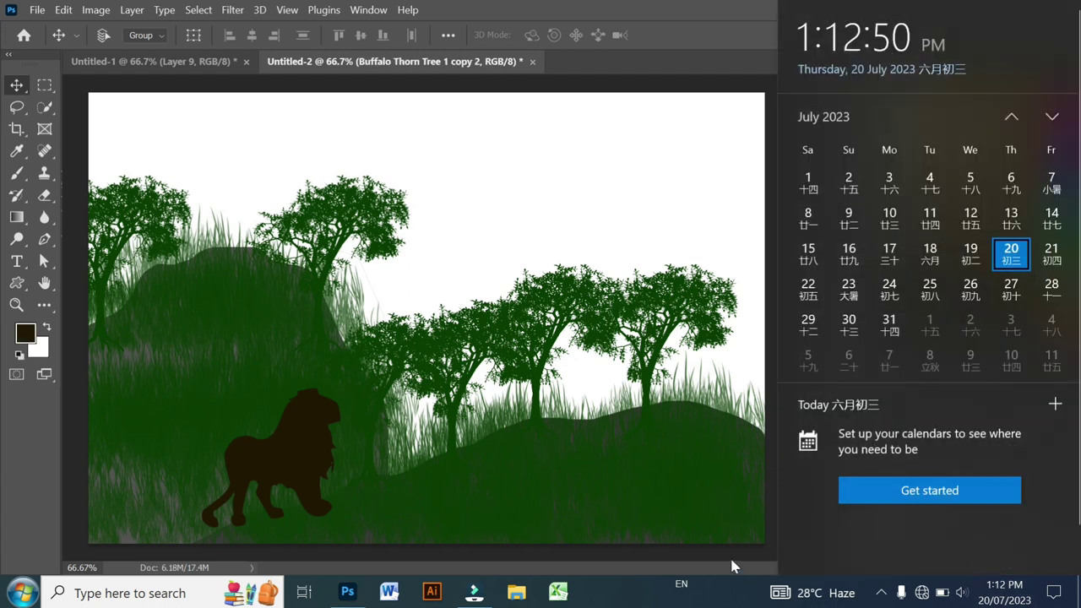
click(694, 521)
scroll(907, 532, up, 5)
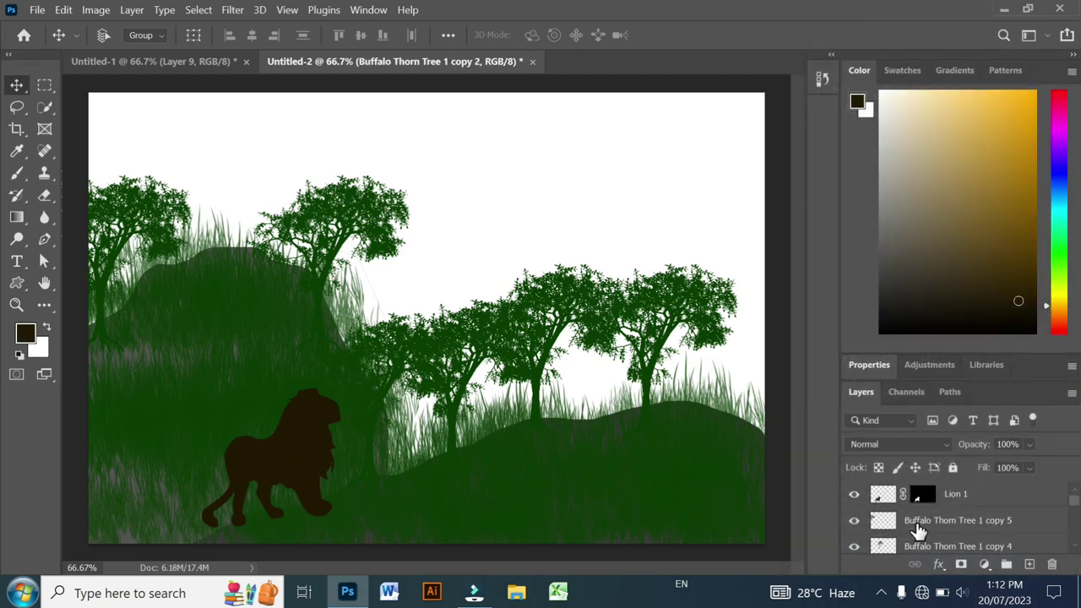
drag(880, 498, 900, 528)
mouse_move(969, 546)
mouse_down()
mouse_move(968, 514)
mouse_move(969, 540)
mouse_up()
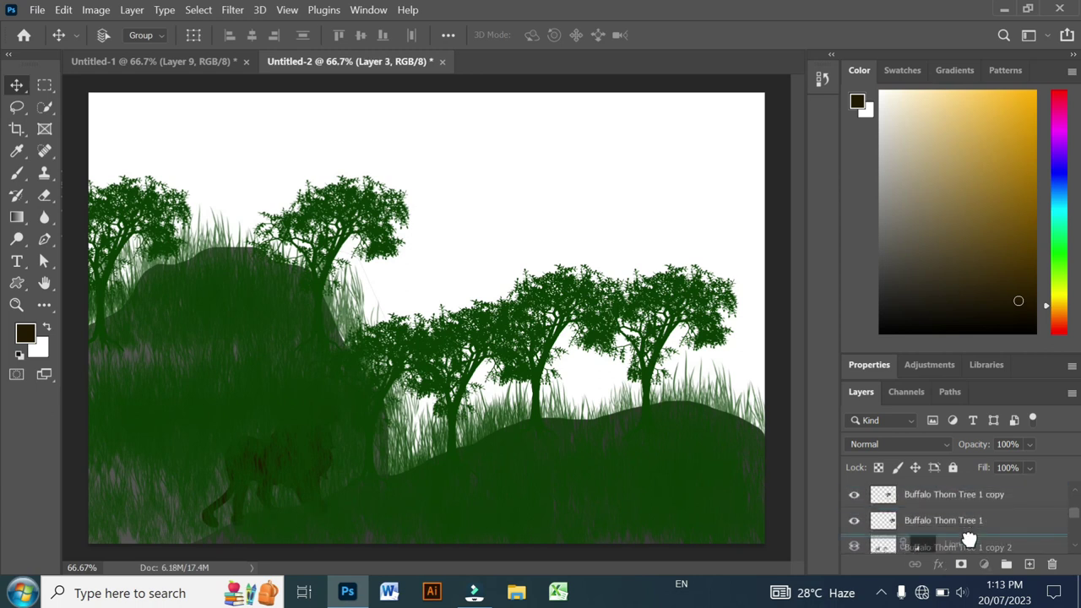
mouse_move(968, 540)
mouse_down()
mouse_move(995, 508)
mouse_move(999, 530)
mouse_up()
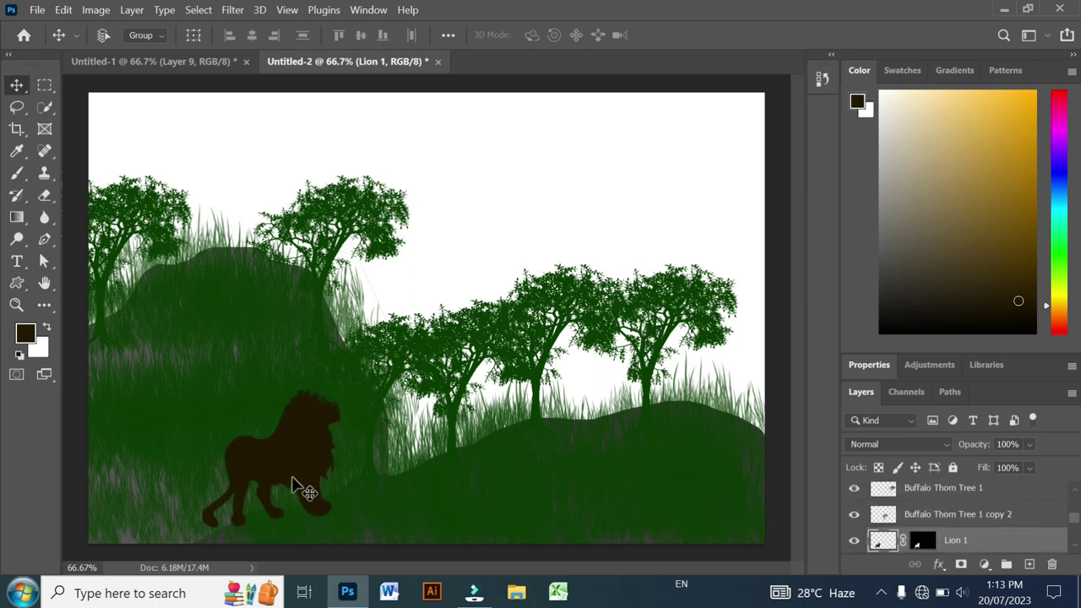
Step: Keep the lion at the lower left, remove its mask, and move Lion 1 lower
drag(296, 490, 658, 407)
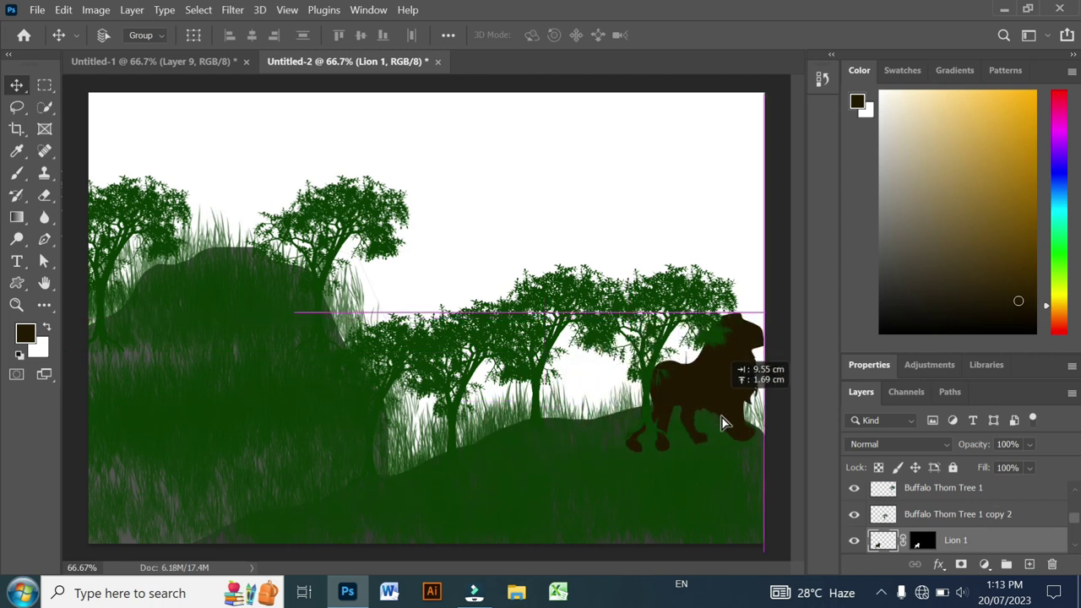
mouse_move(660, 411)
mouse_down()
mouse_move(203, 494)
mouse_move(289, 488)
mouse_up()
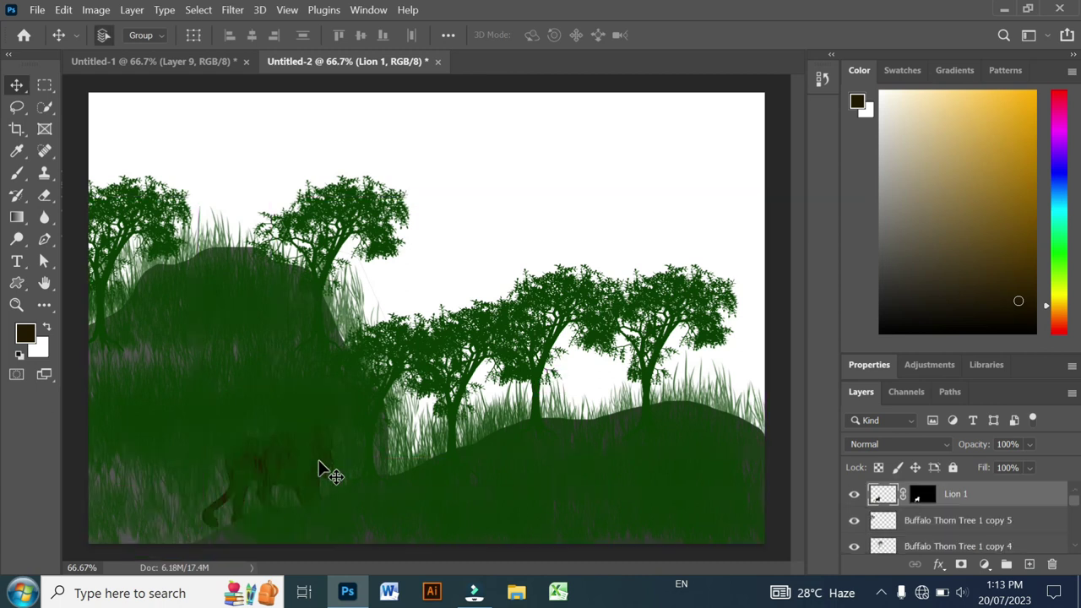
drag(953, 520, 953, 468)
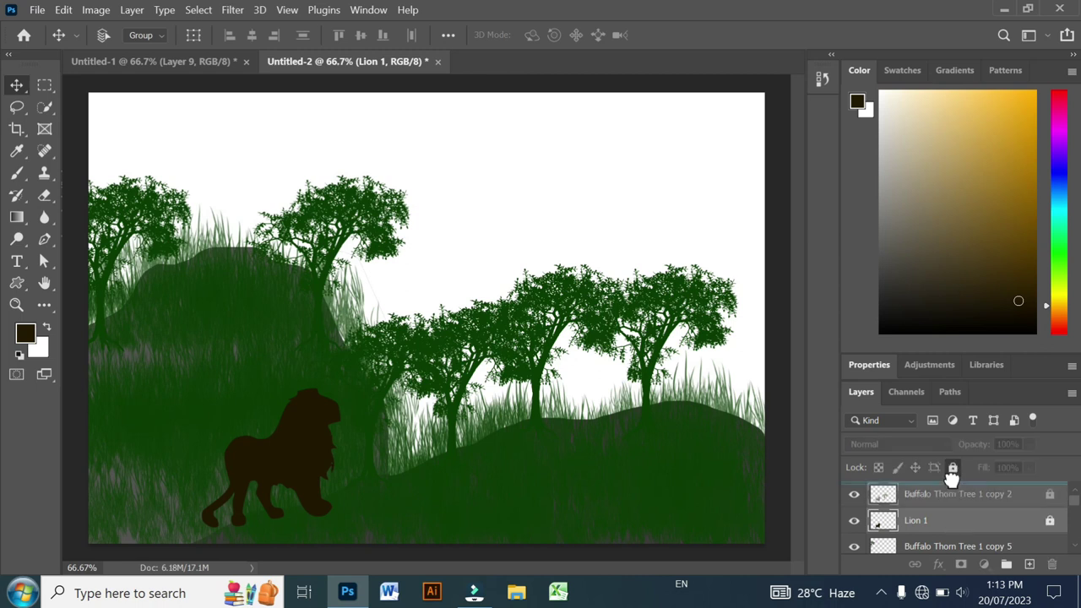
mouse_move(954, 518)
mouse_down()
mouse_move(957, 545)
mouse_move(957, 523)
mouse_up()
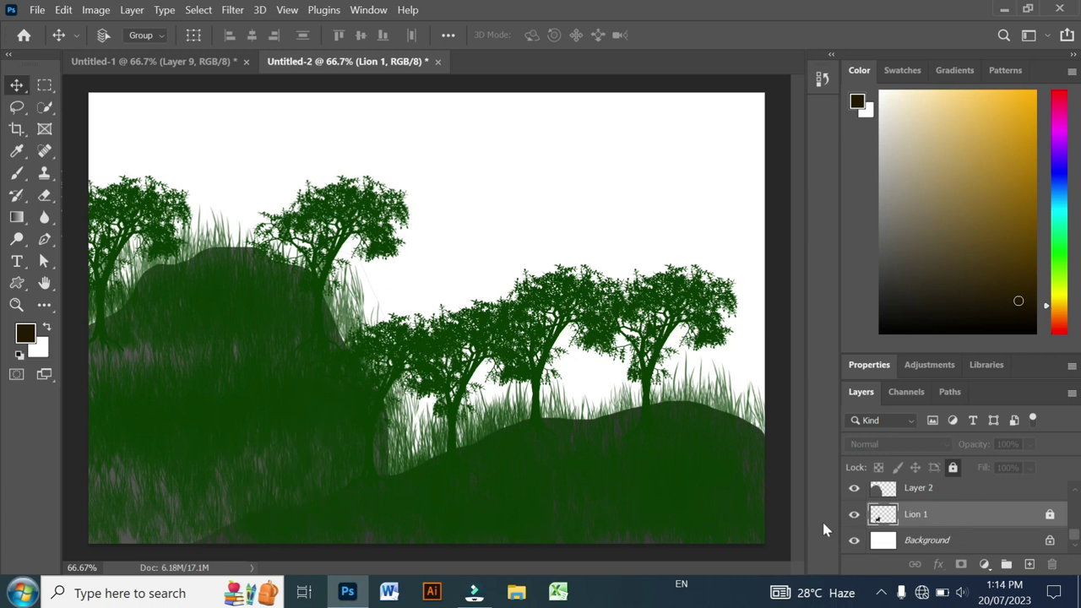
Step: Unlock the Lion 1 layer after the locked-layer warnings block moving it
drag(342, 480, 590, 435)
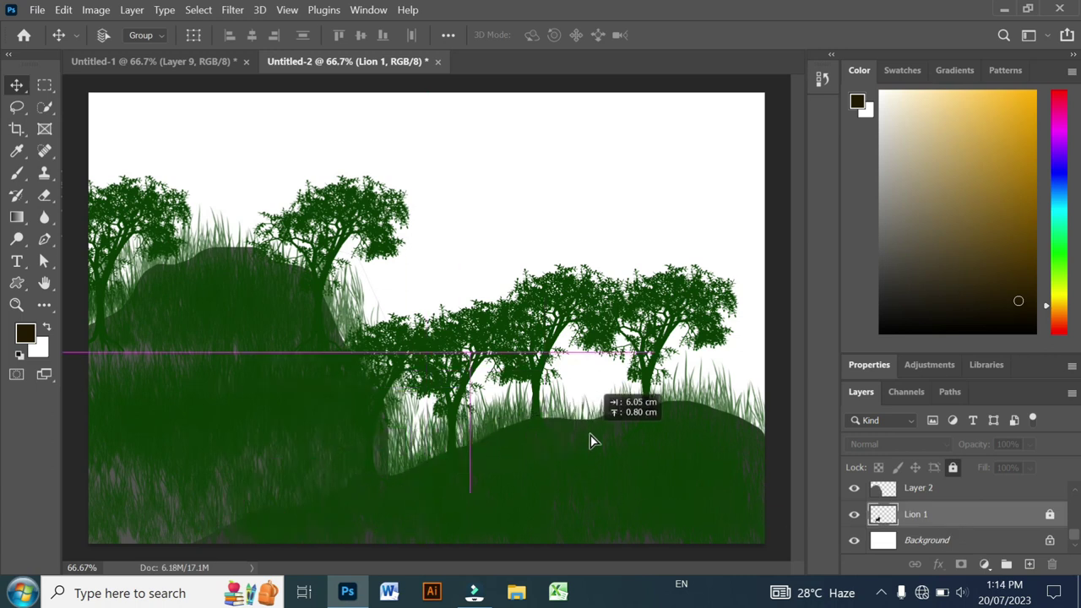
click(577, 246)
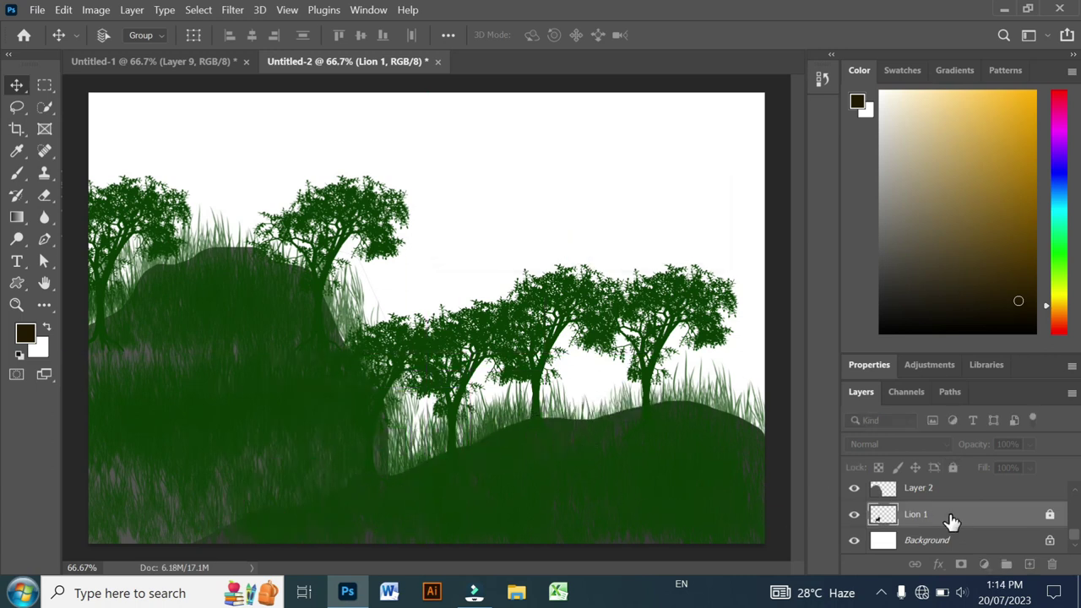
drag(239, 456, 445, 453)
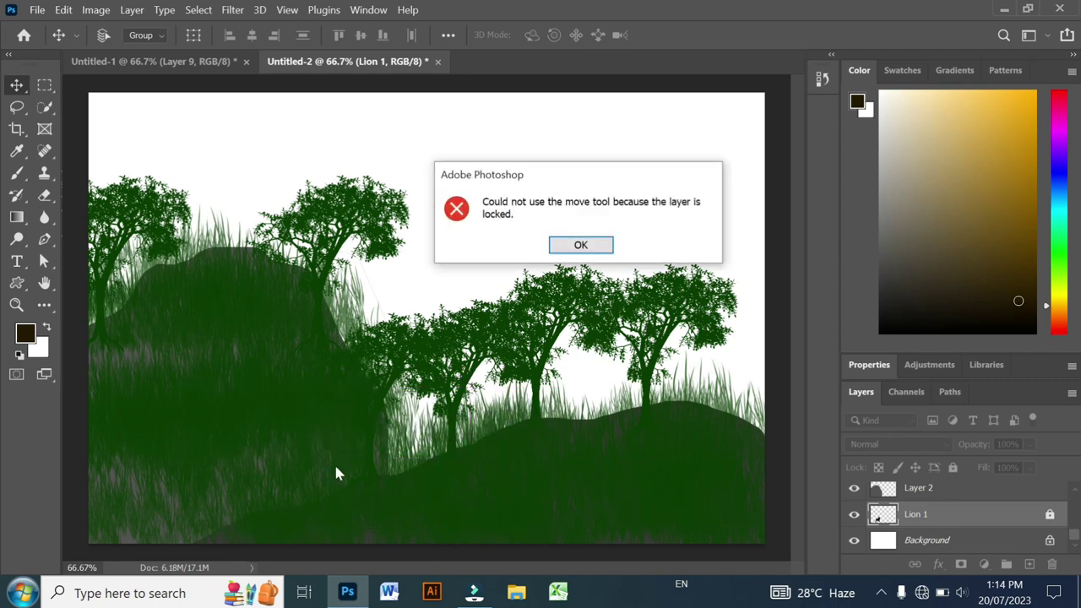
click(577, 245)
key(ctrl+shift+bracketright)
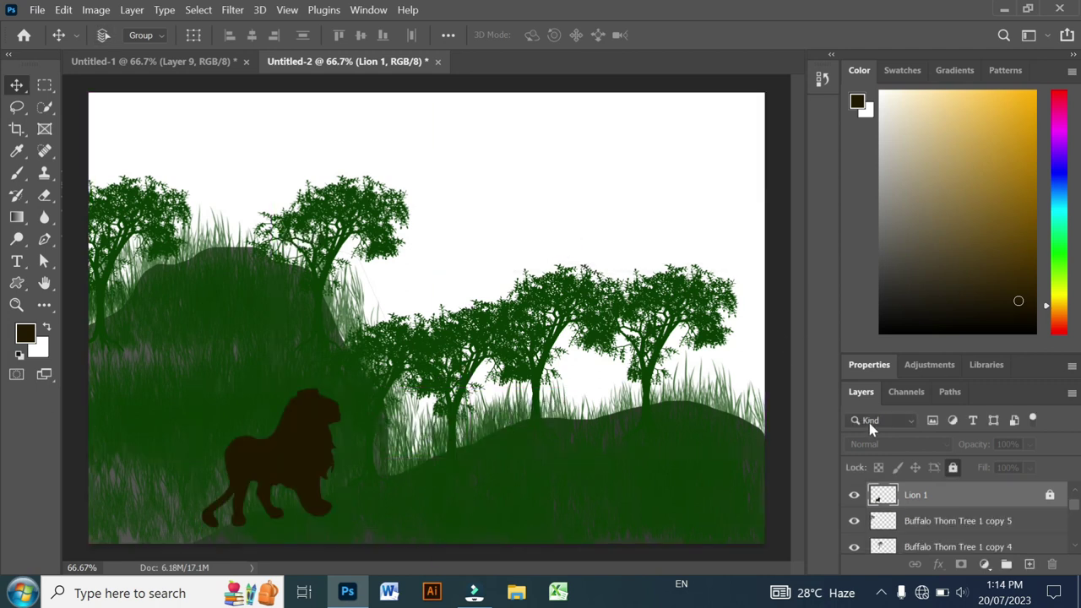
drag(309, 464, 526, 448)
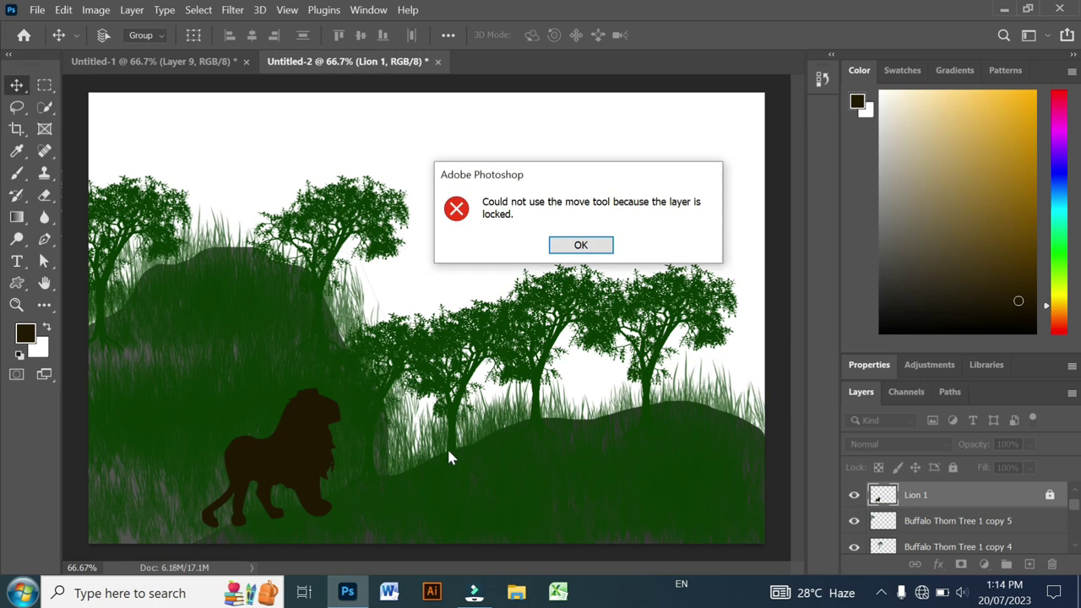
click(579, 245)
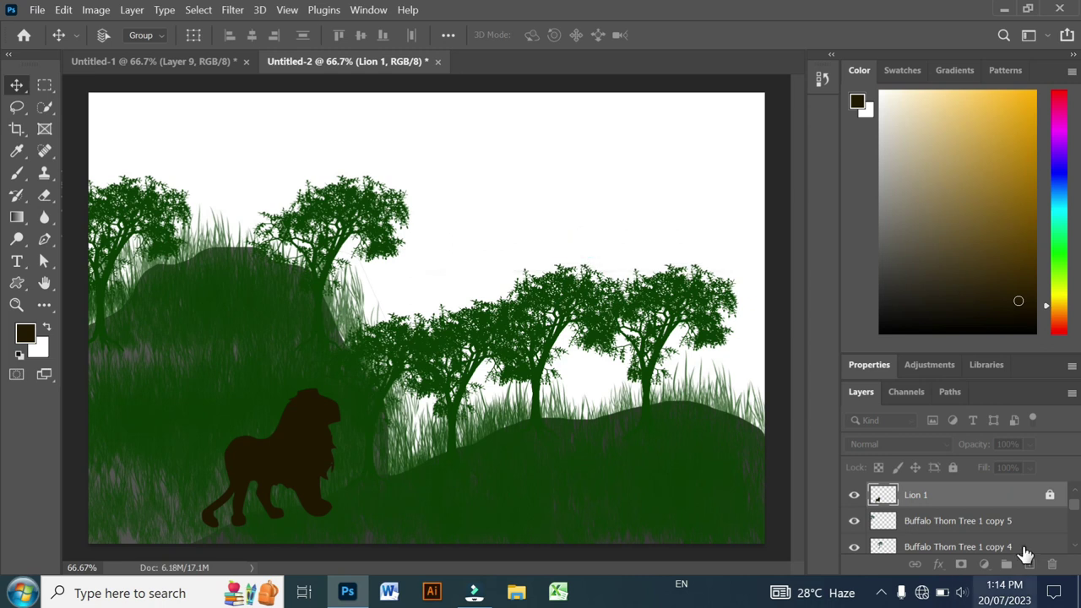
click(1050, 495)
Step: Nudge the lion right and lower Lion 1, adding then undoing a layer mask
drag(319, 462, 429, 445)
drag(987, 500, 988, 540)
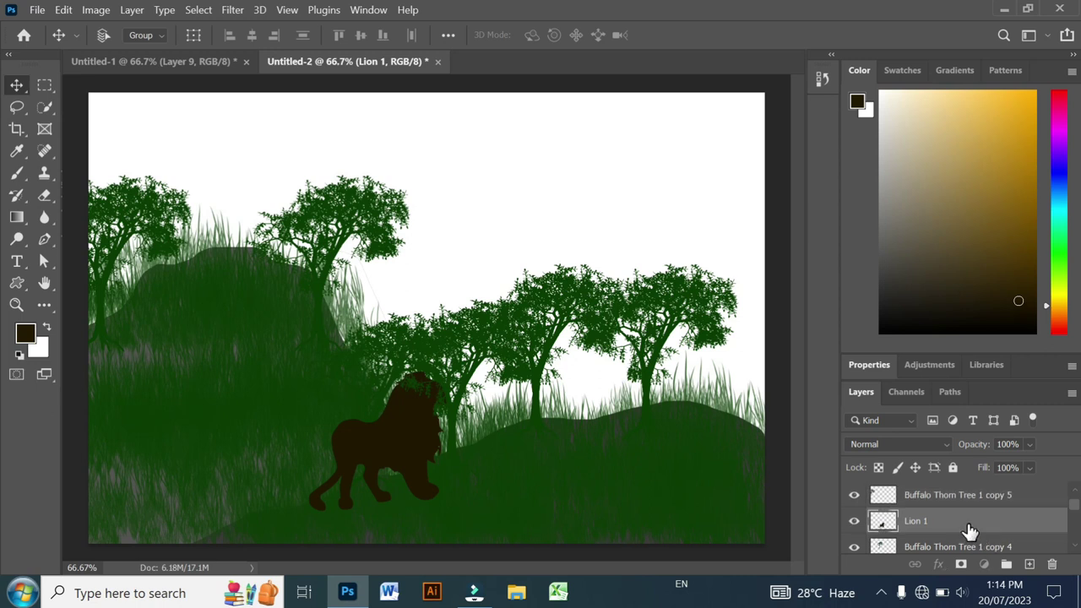
click(983, 564)
scroll(946, 524, down, 1)
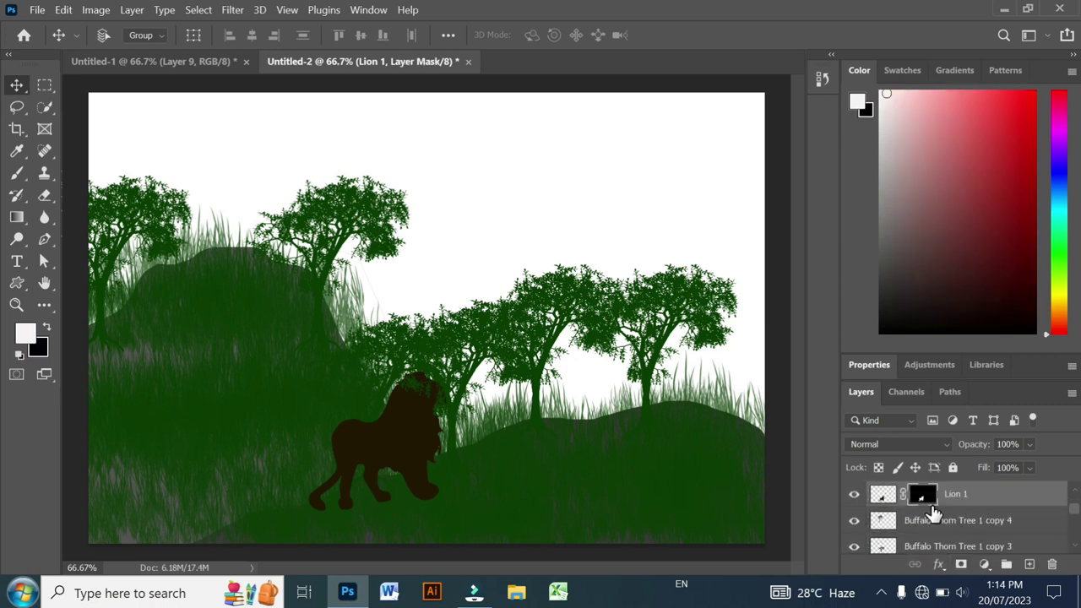
key(ctrl+z)
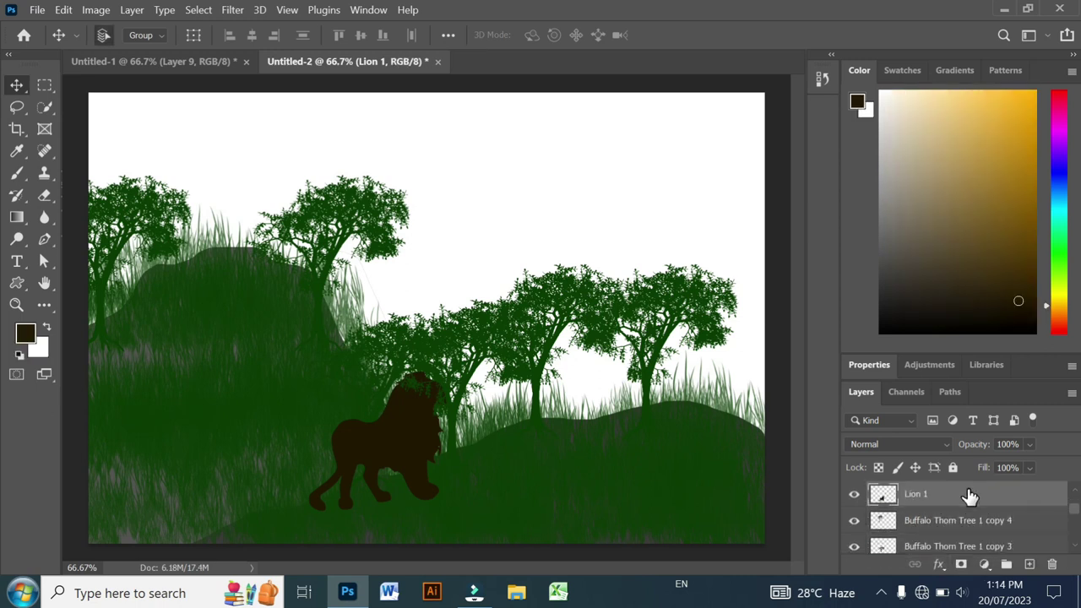
Step: Place Lion 1 just above Layer 2 and settle the lion behind the hill trees
drag(967, 494, 966, 572)
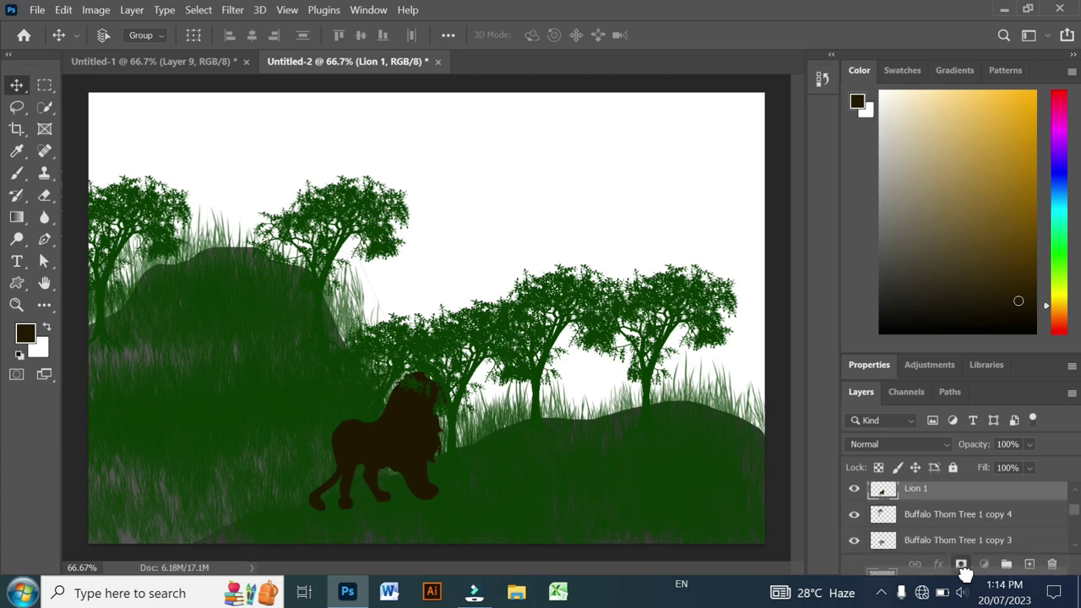
drag(966, 572, 974, 499)
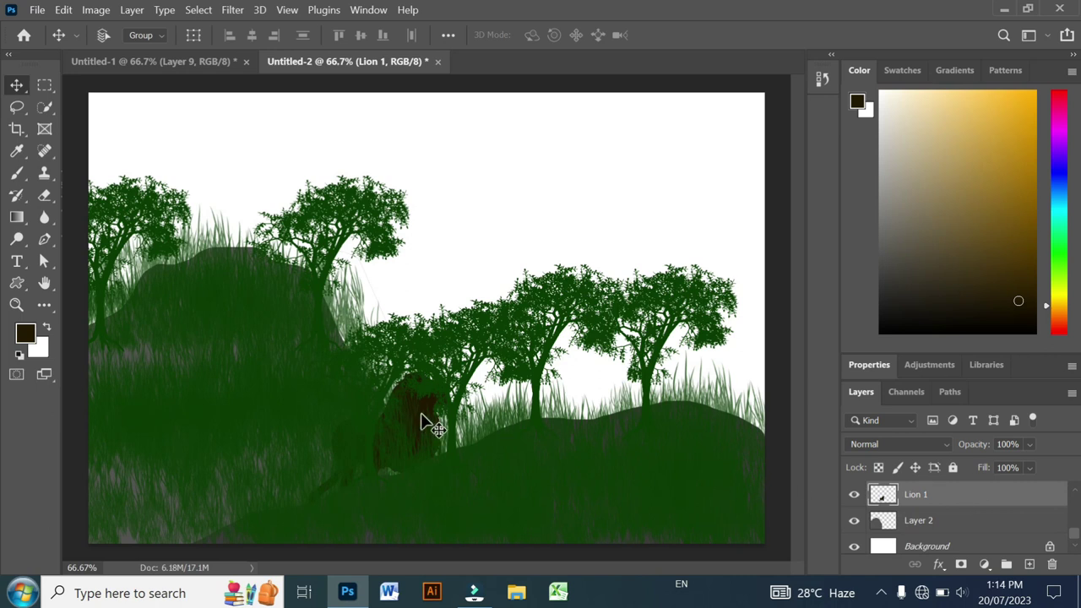
drag(422, 415, 605, 374)
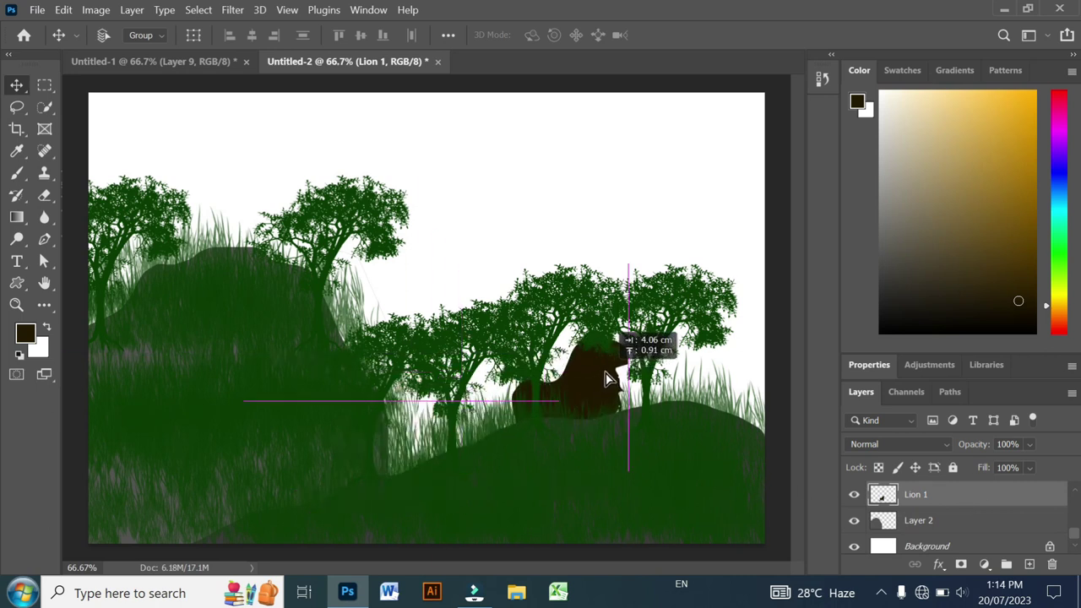
mouse_move(606, 373)
mouse_down()
mouse_move(602, 391)
mouse_move(492, 401)
mouse_move(505, 407)
mouse_up()
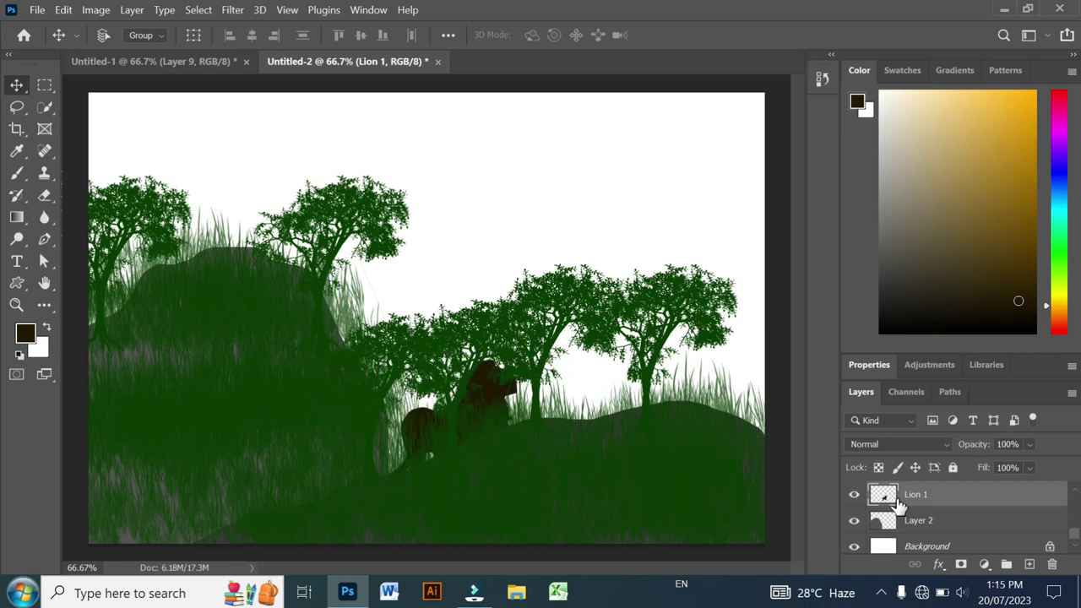
Step: On a new layer, draw a Deer custom shape over the right hill
click(1029, 565)
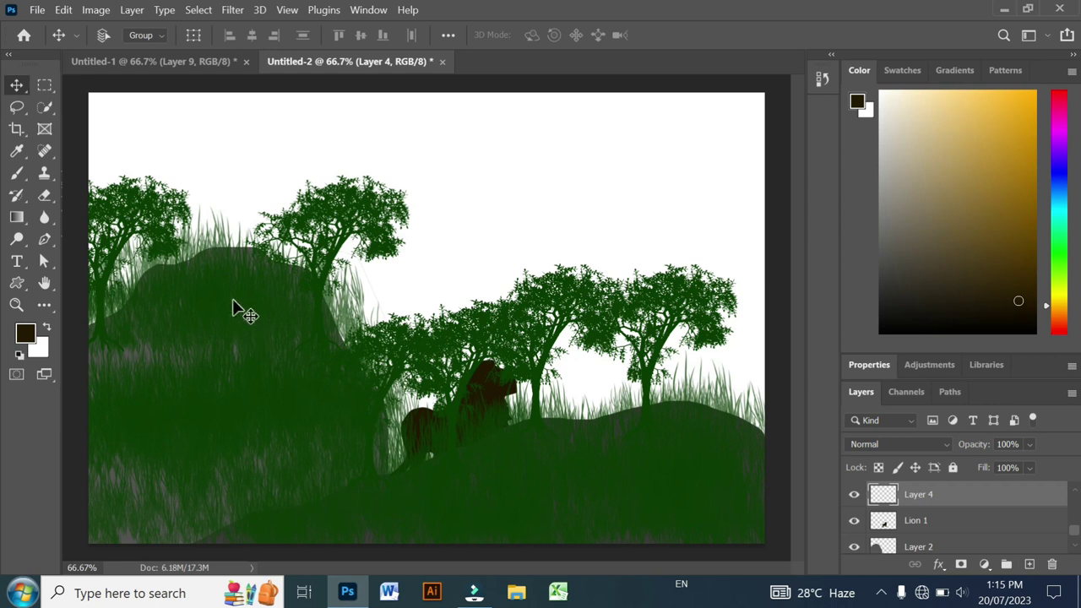
click(16, 282)
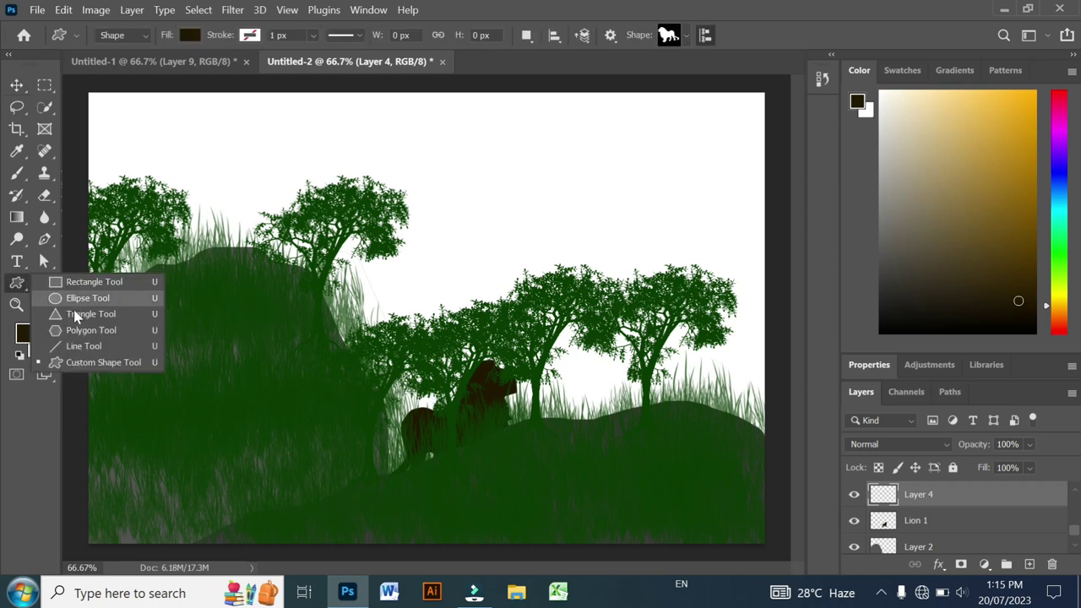
click(73, 363)
click(687, 36)
scroll(635, 107, up, 2)
scroll(638, 108, up, 2)
scroll(629, 114, down, 2)
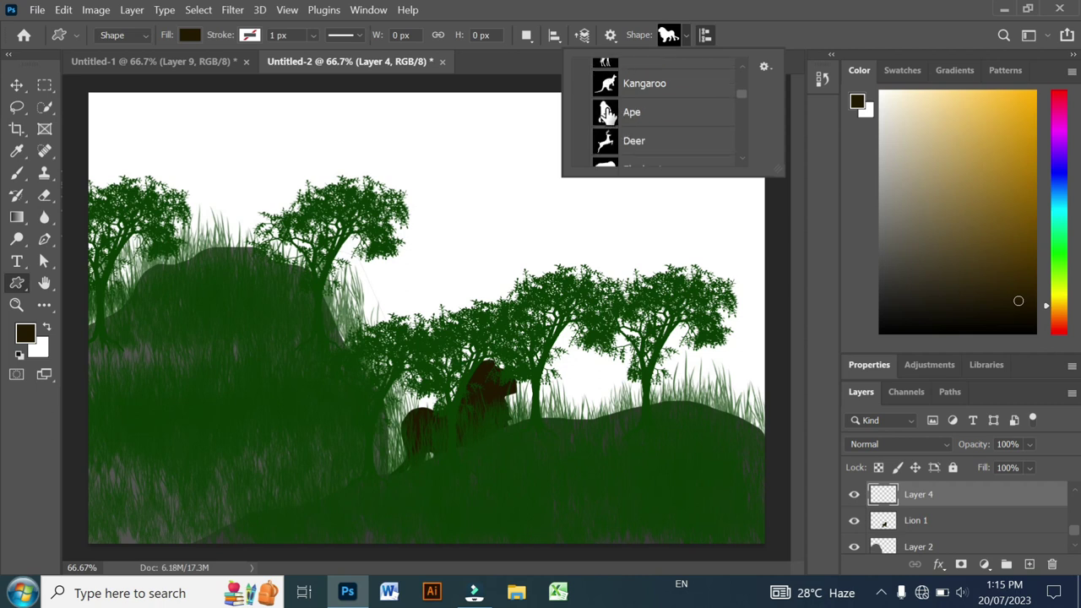
click(633, 127)
drag(623, 313, 736, 434)
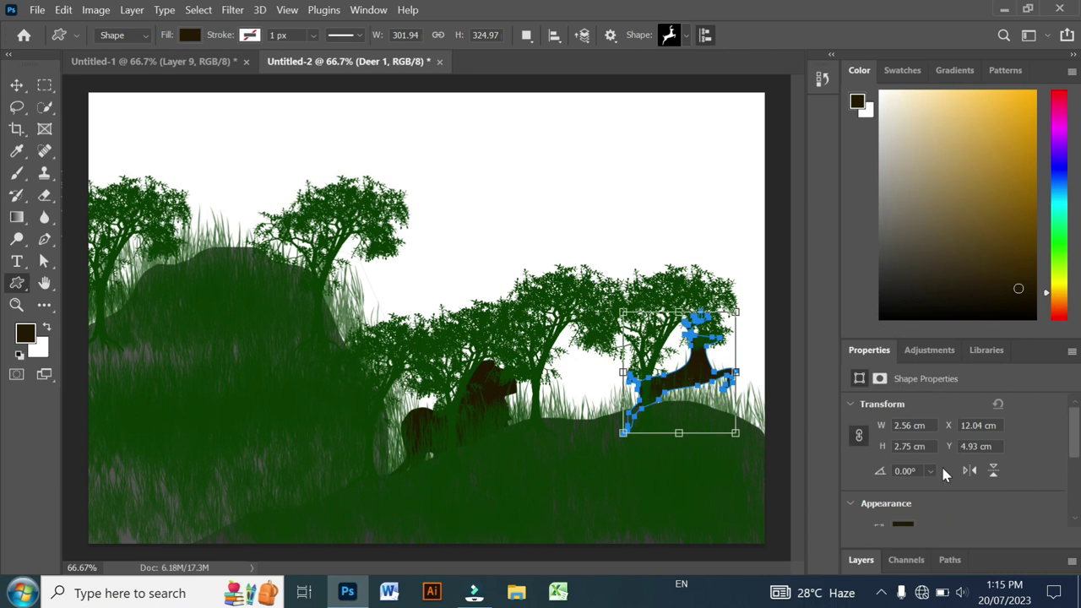
Step: Rasterize the Deer 1 layer and move the deer up onto the right hilltop
click(861, 560)
right_click(934, 498)
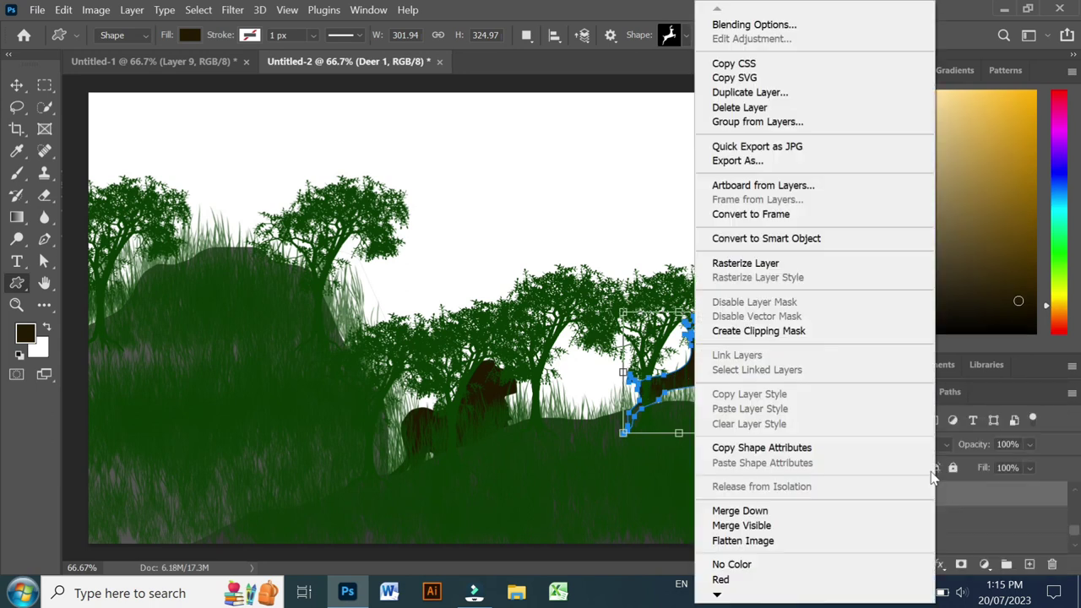
click(752, 264)
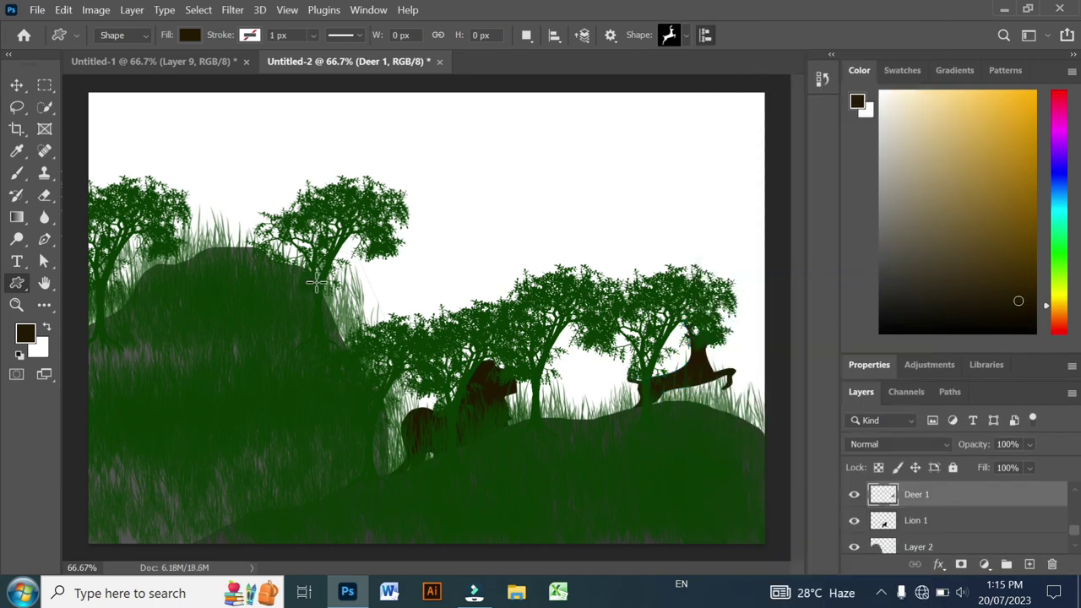
click(16, 84)
drag(680, 384, 710, 368)
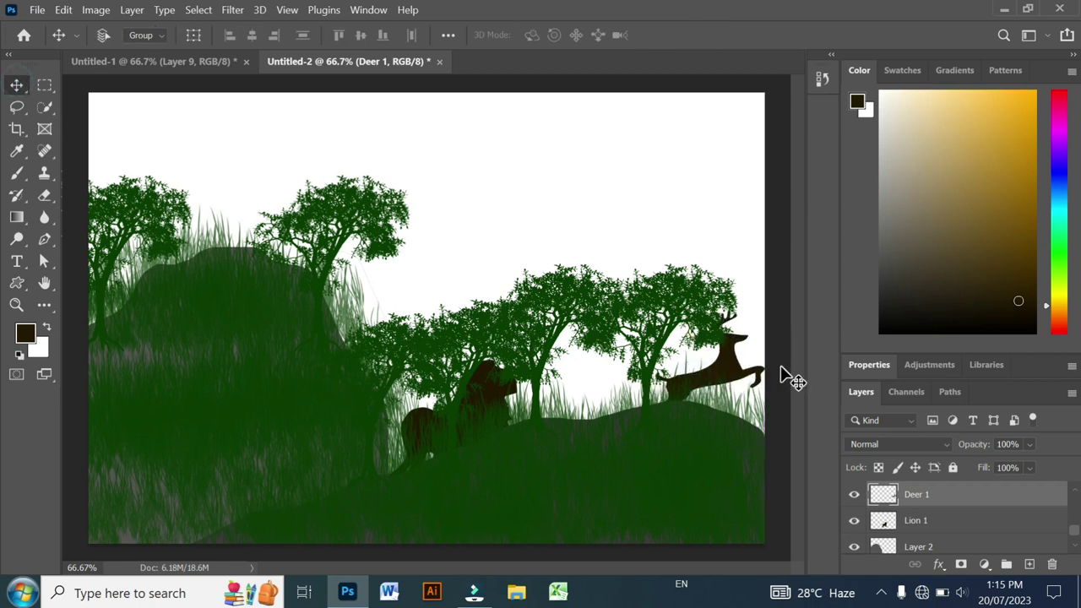
scroll(969, 502, down, 1)
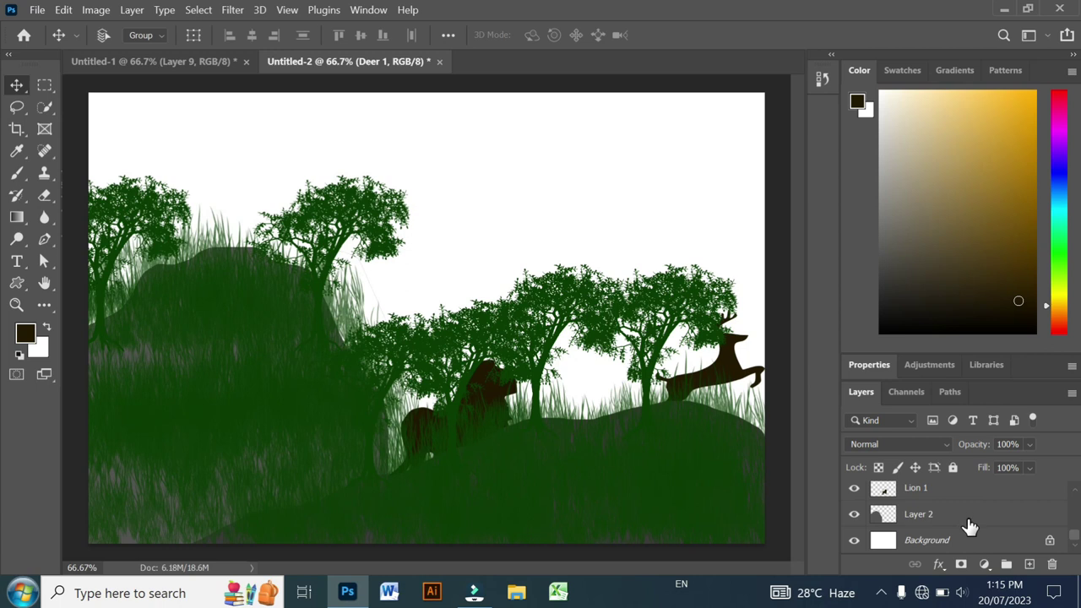
Step: On a new layer above Background, paint a cyan-to-orange gradient sky from top to bottom
click(976, 542)
click(1029, 563)
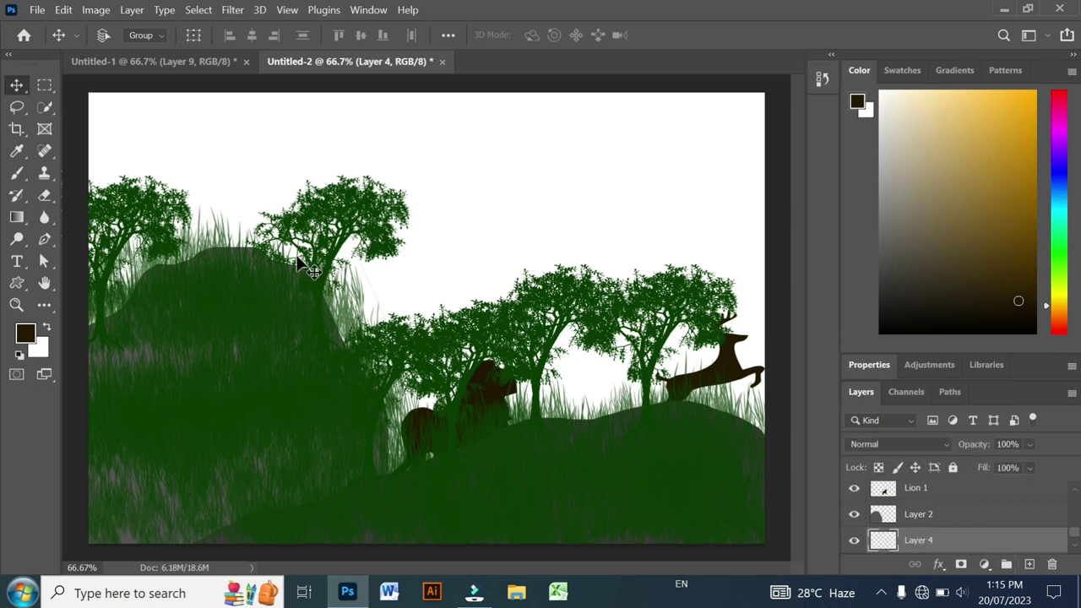
click(16, 217)
click(126, 35)
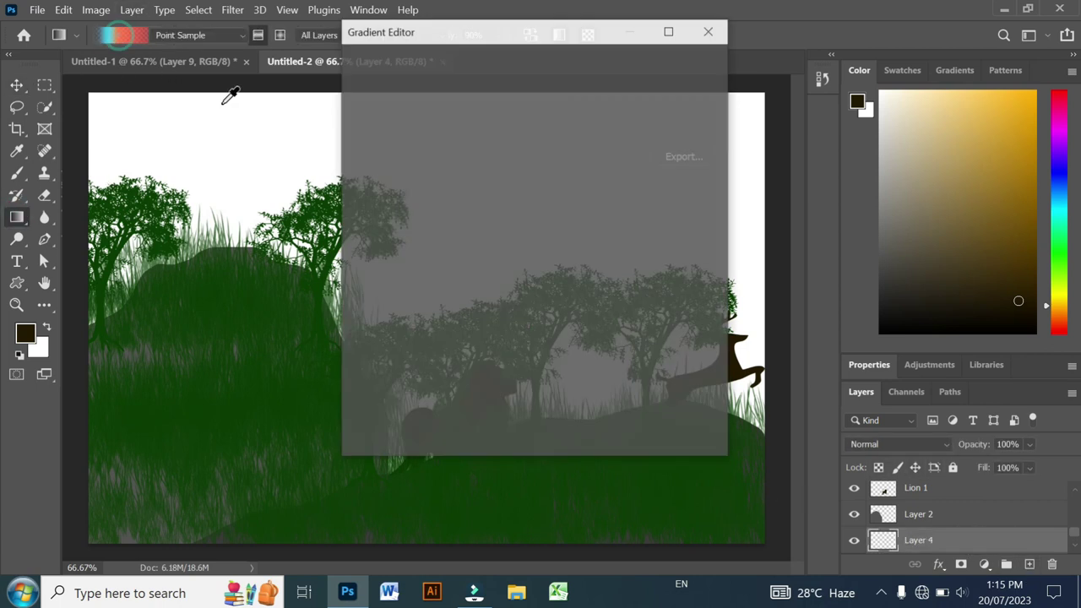
click(551, 342)
drag(550, 341, 568, 279)
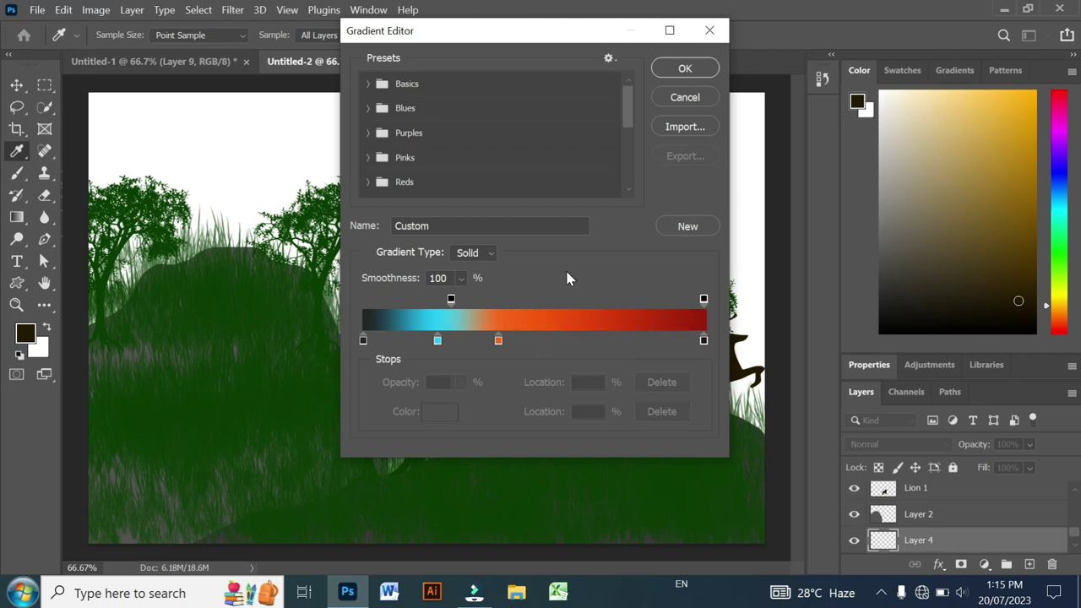
click(685, 68)
drag(399, 90, 384, 543)
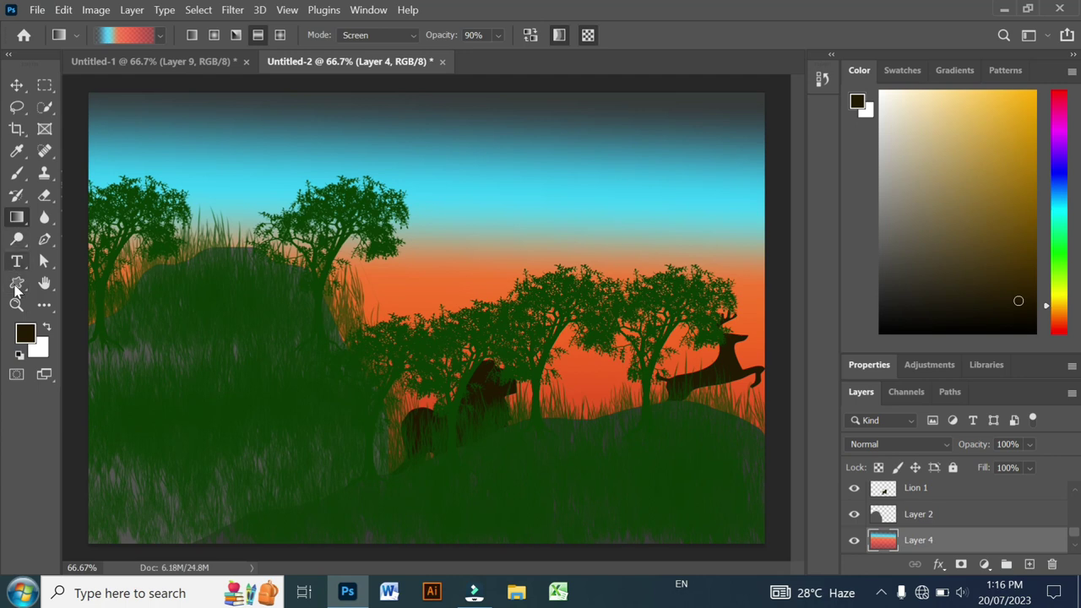
click(16, 283)
click(84, 302)
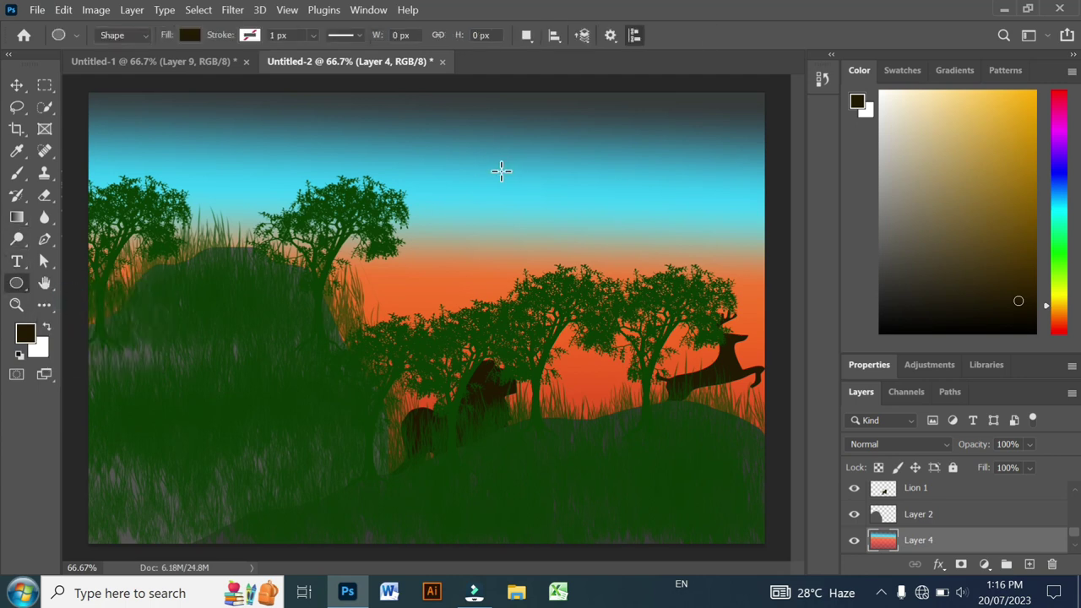
Step: Draw a large circle on a new layer and choose an orange foreground colour, starting from 751d0e
click(1029, 563)
mouse_move(462, 132)
mouse_down()
mouse_move(650, 310)
mouse_move(632, 302)
mouse_up()
click(26, 333)
click(25, 334)
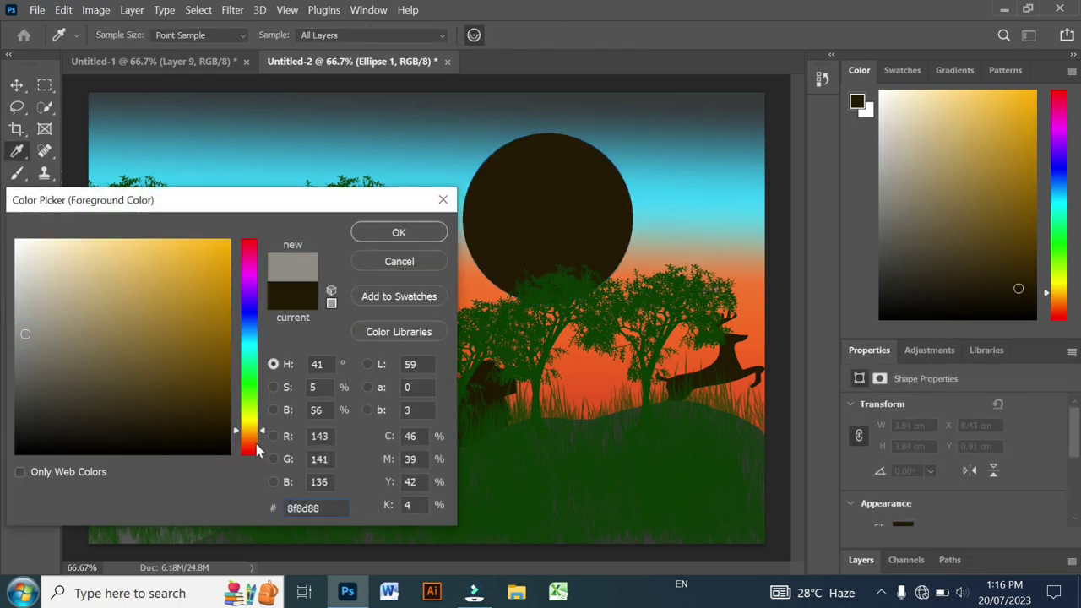
click(249, 443)
text(751d0e)
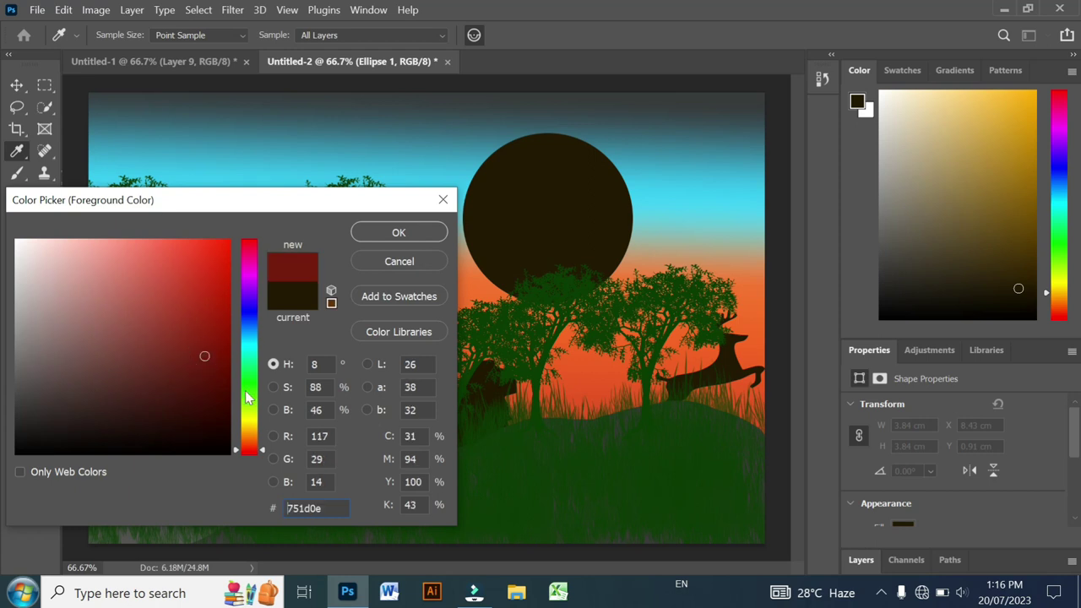
click(249, 445)
click(221, 295)
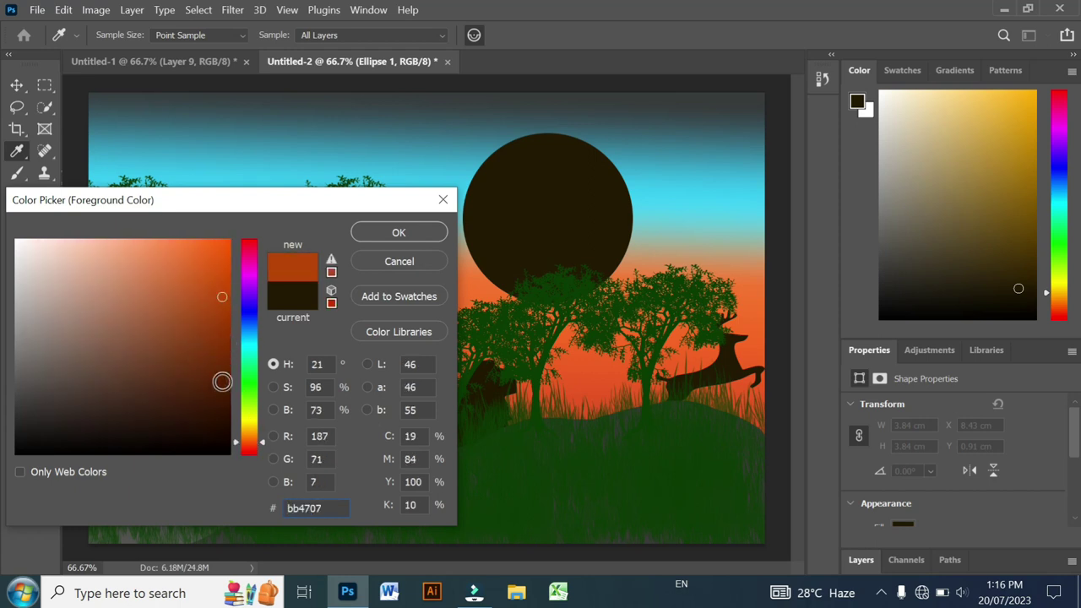
click(250, 441)
mouse_move(208, 321)
mouse_down()
mouse_move(177, 284)
mouse_move(194, 267)
mouse_move(177, 309)
mouse_up()
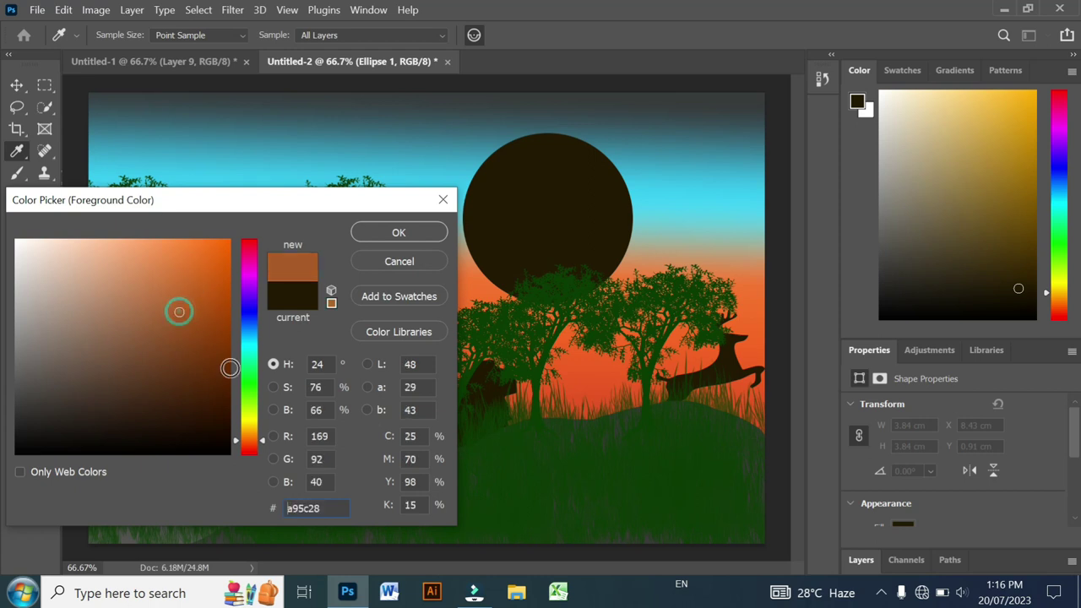
click(249, 443)
click(200, 298)
click(200, 279)
click(395, 233)
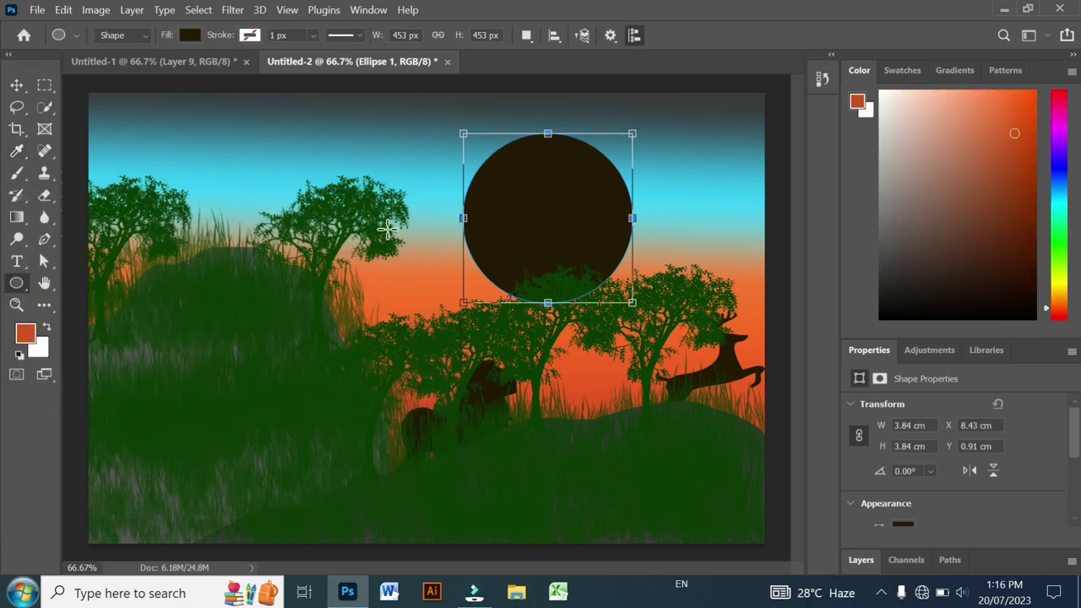
Step: Fill the circle orange and move the sun left and down behind the trees
key(alt+BackSpace)
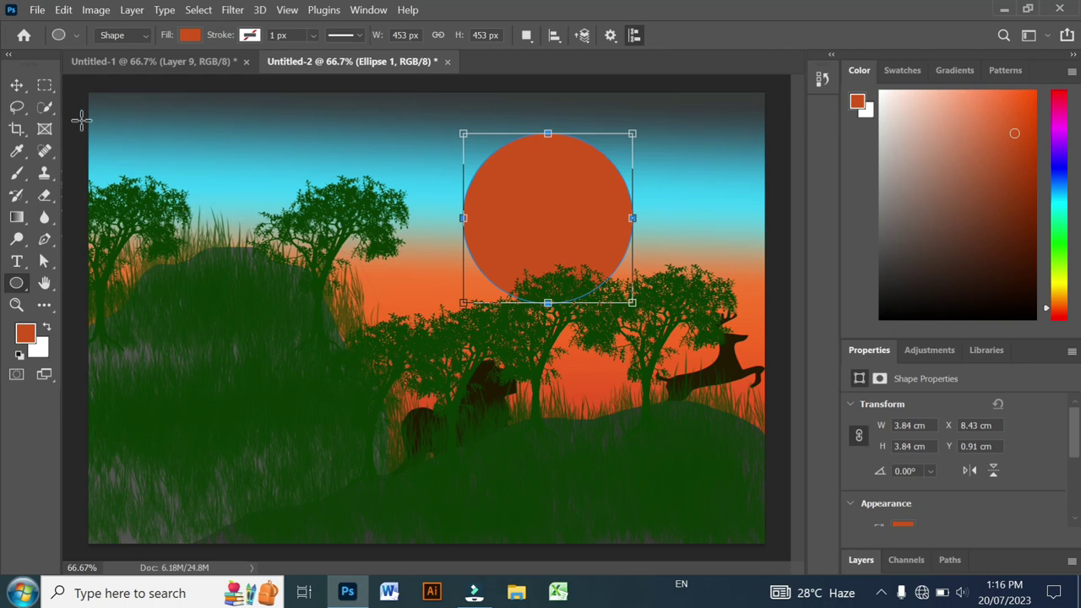
key(v)
mouse_move(501, 226)
mouse_down()
mouse_move(374, 272)
mouse_move(440, 246)
mouse_up()
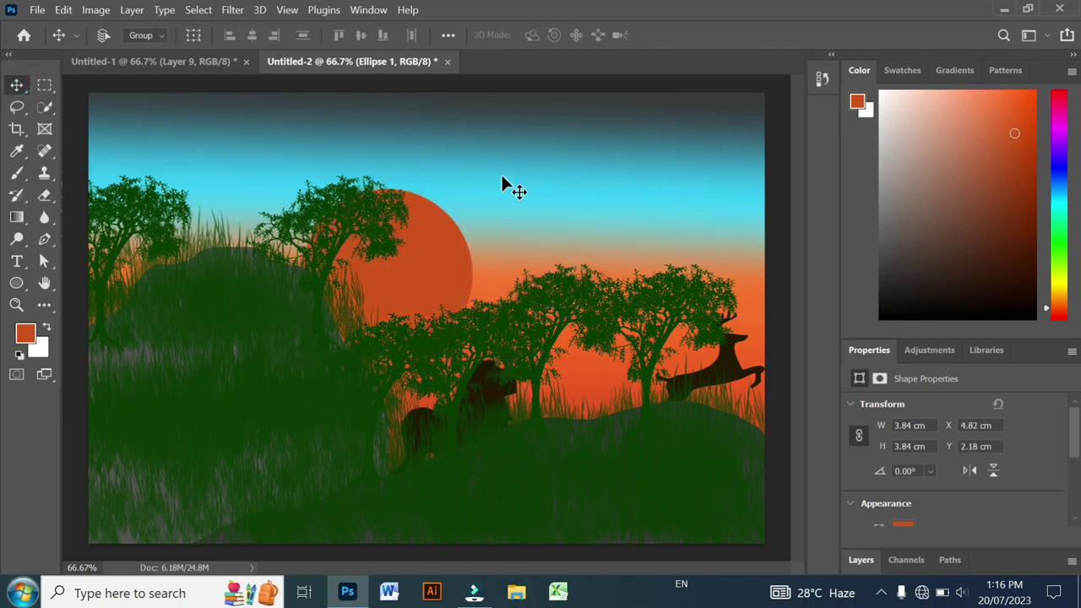
click(875, 561)
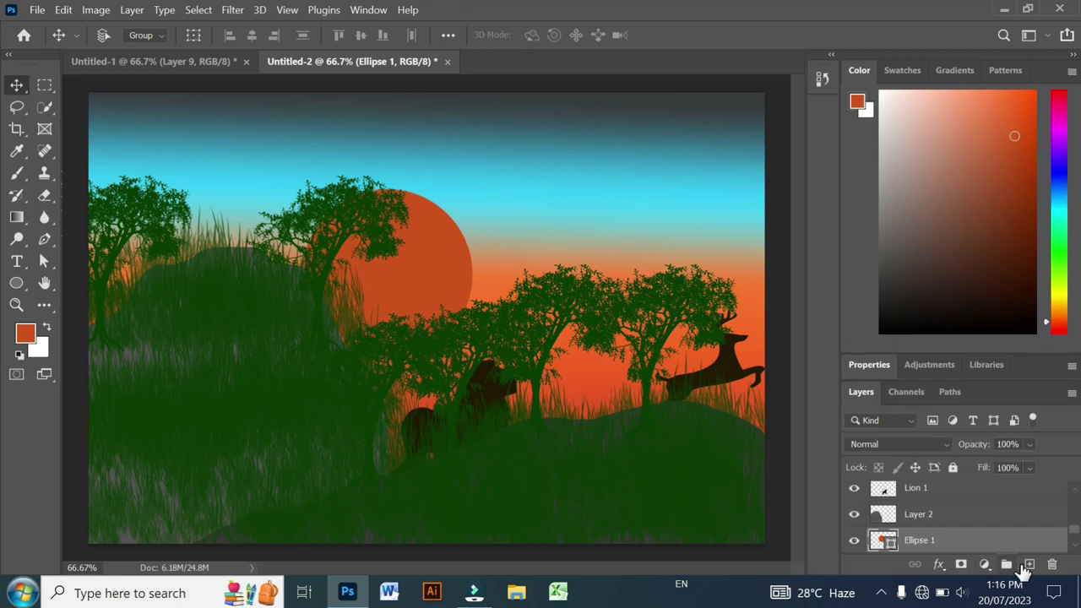
Step: Add a new layer and select a Soft Round brush
click(1029, 564)
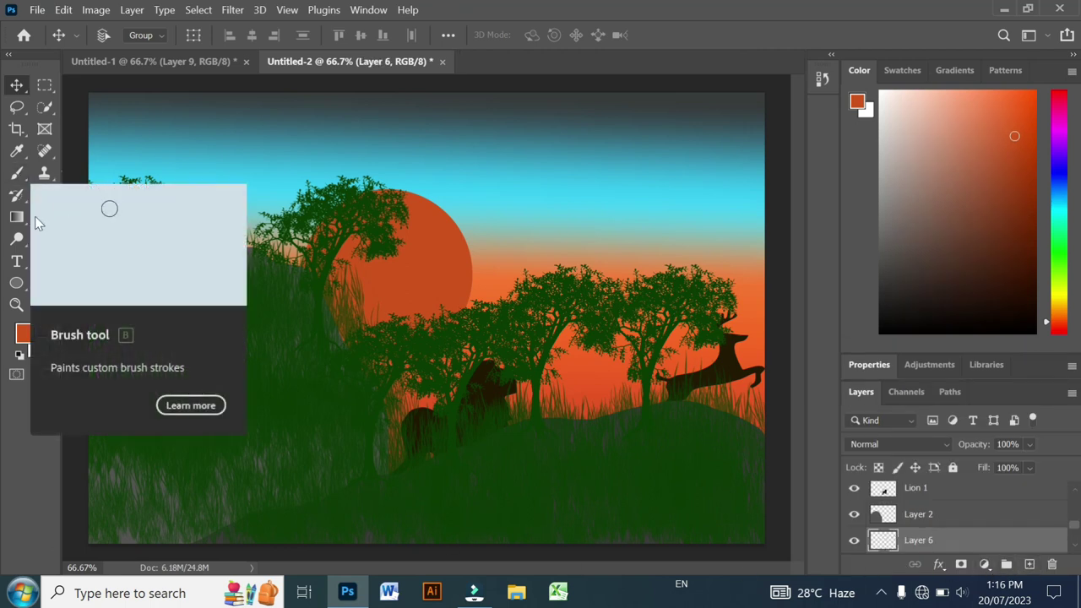
click(19, 175)
click(80, 171)
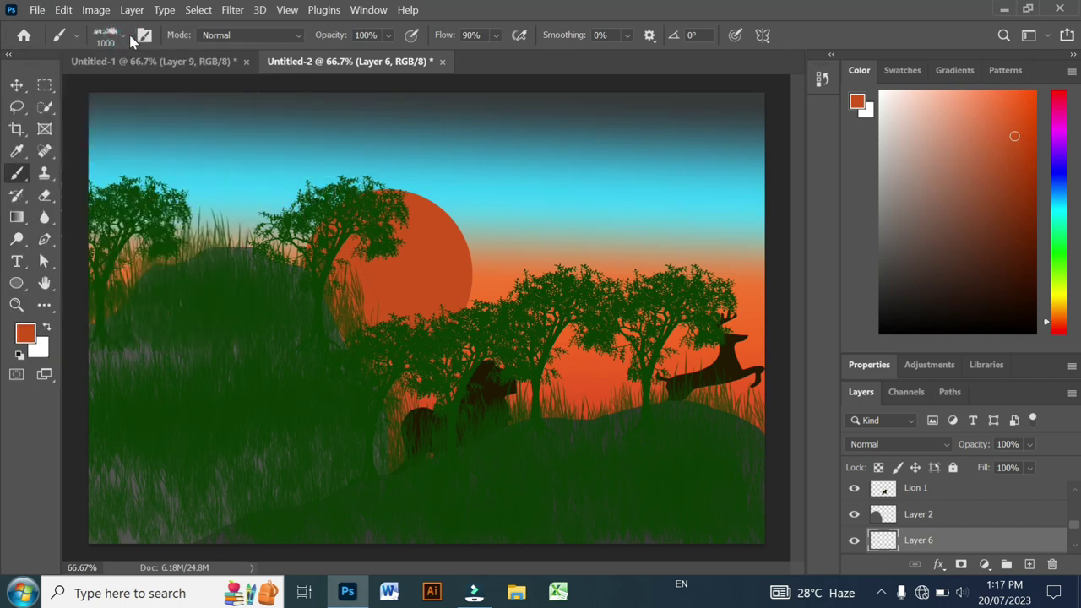
click(122, 35)
scroll(105, 172, up, 2)
scroll(106, 171, up, 2)
scroll(183, 276, up, 2)
drag(203, 263, 222, 160)
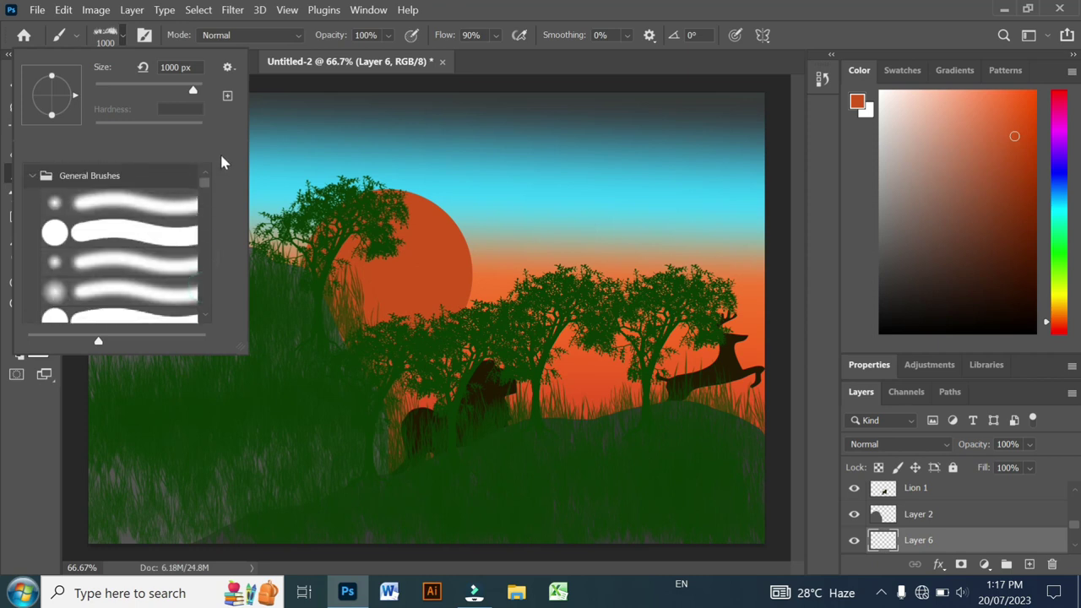
click(38, 292)
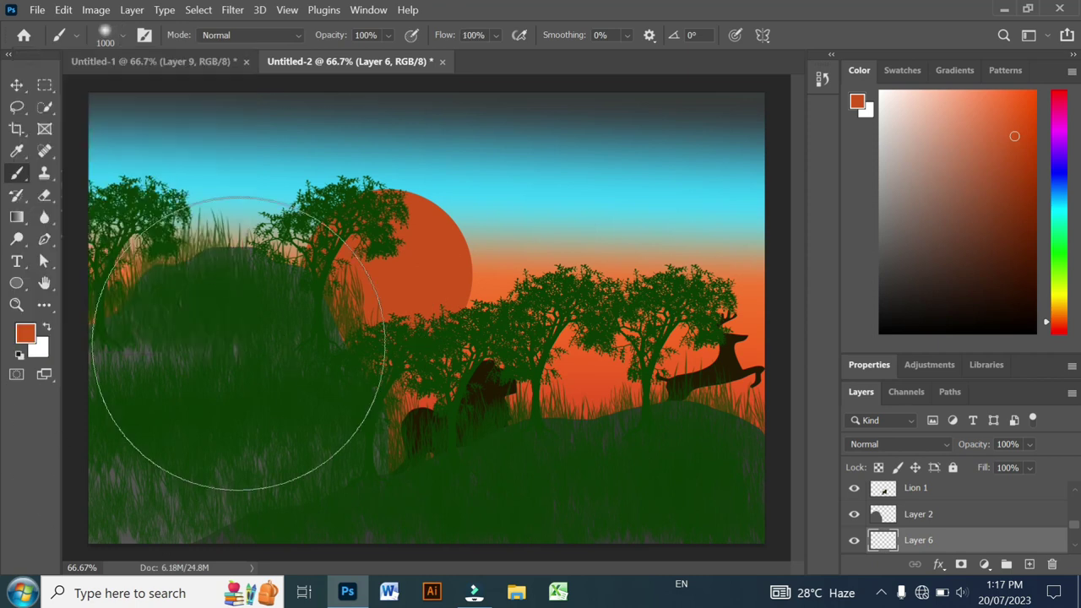
Step: Paint a trial glow stroke, undo it, and reduce the brush size to 700
drag(372, 253, 397, 224)
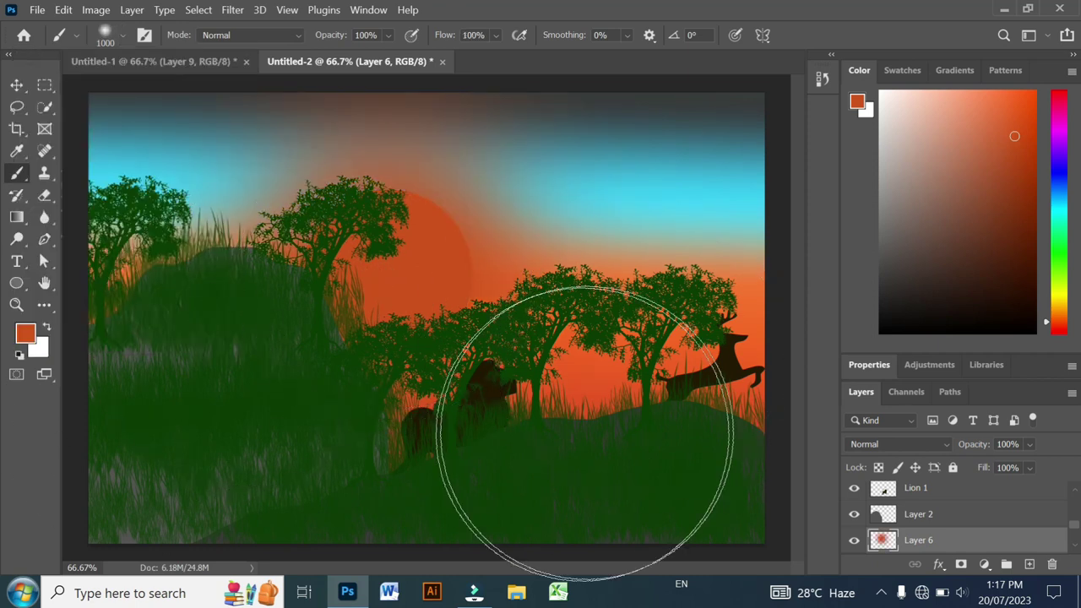
key(ctrl+z)
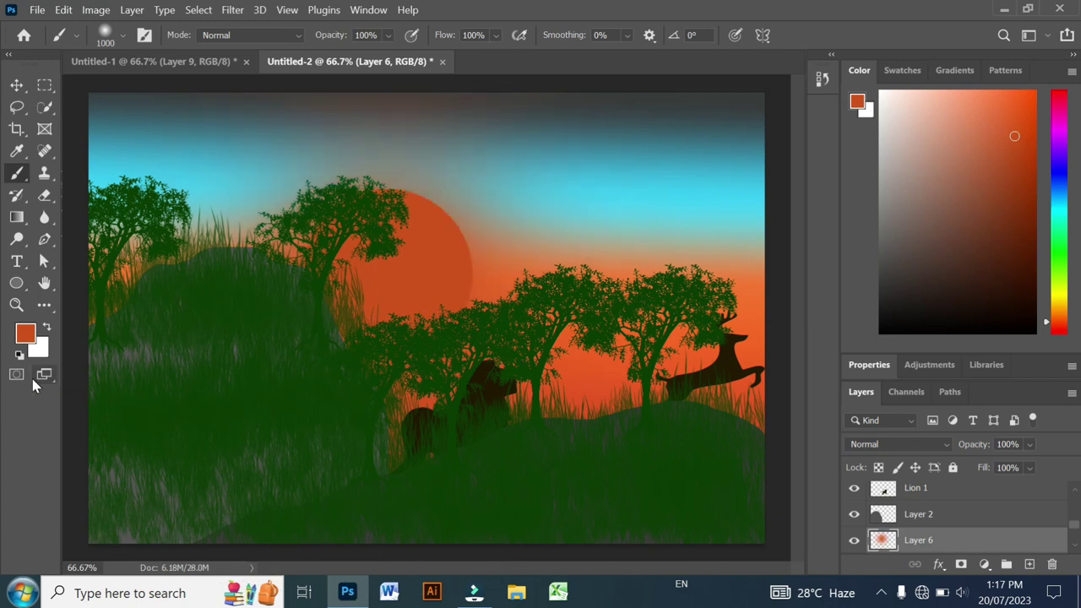
key(ctrl+z)
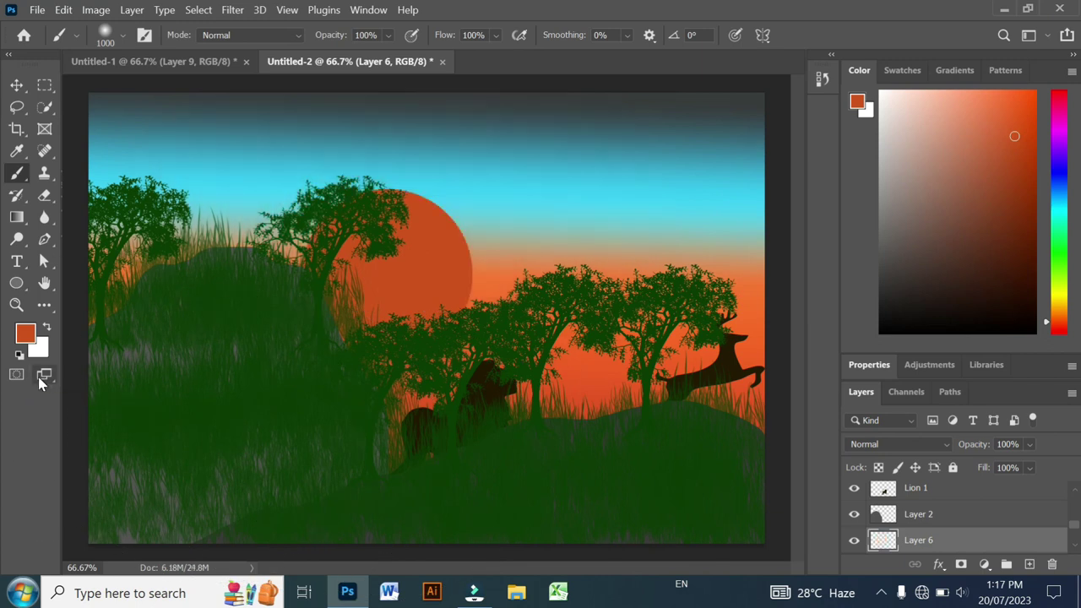
key(bracketleft)
key(bracketleft)
key(bracketleft)
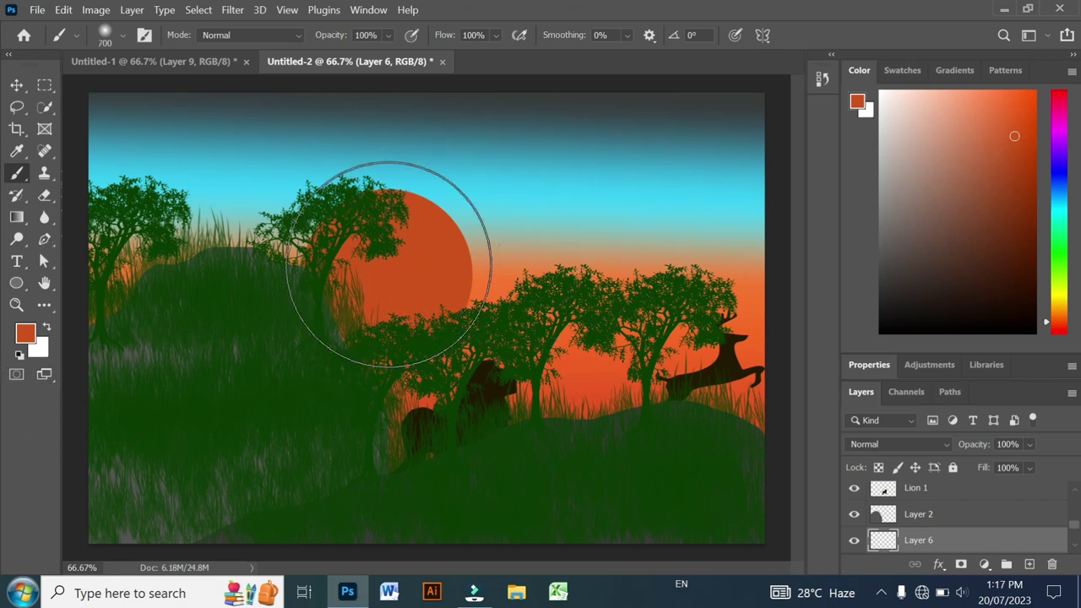
Step: Set the foreground to orange and paint glow right of the sun and behind the left hill
click(26, 335)
click(201, 259)
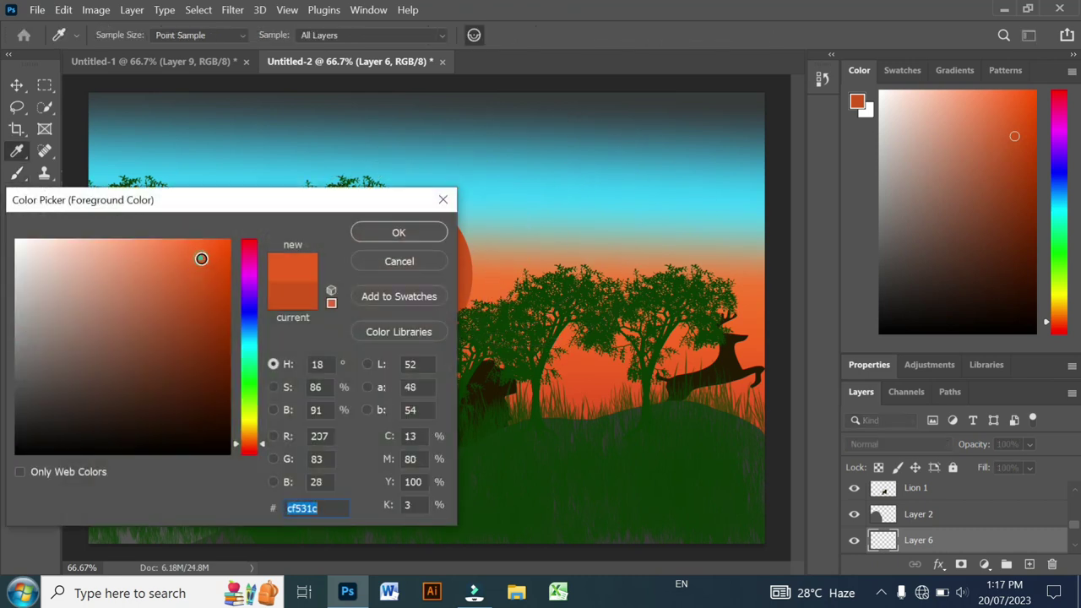
click(387, 229)
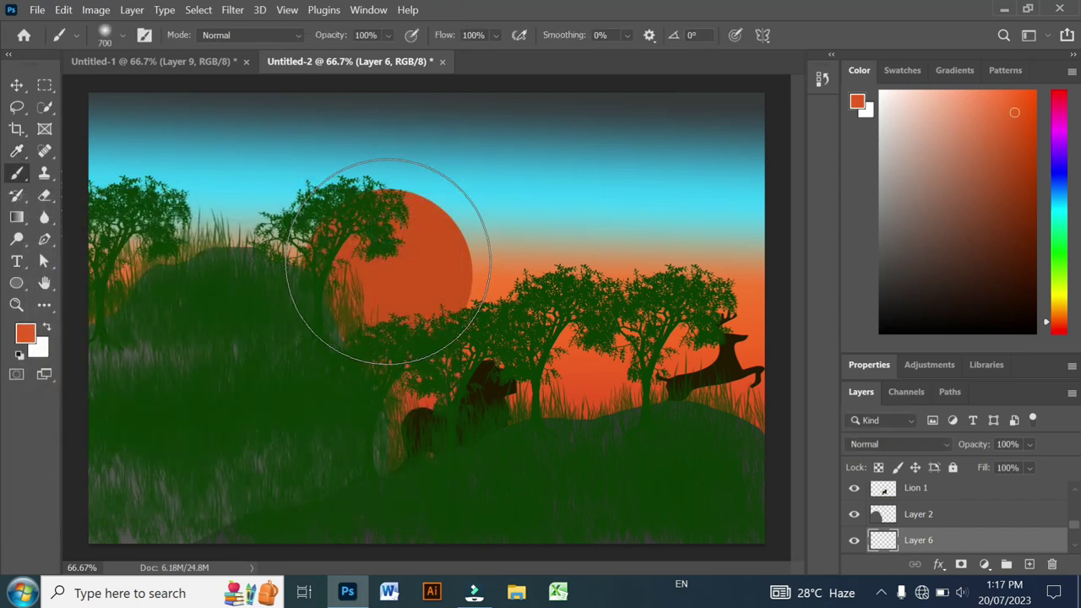
drag(374, 253, 468, 253)
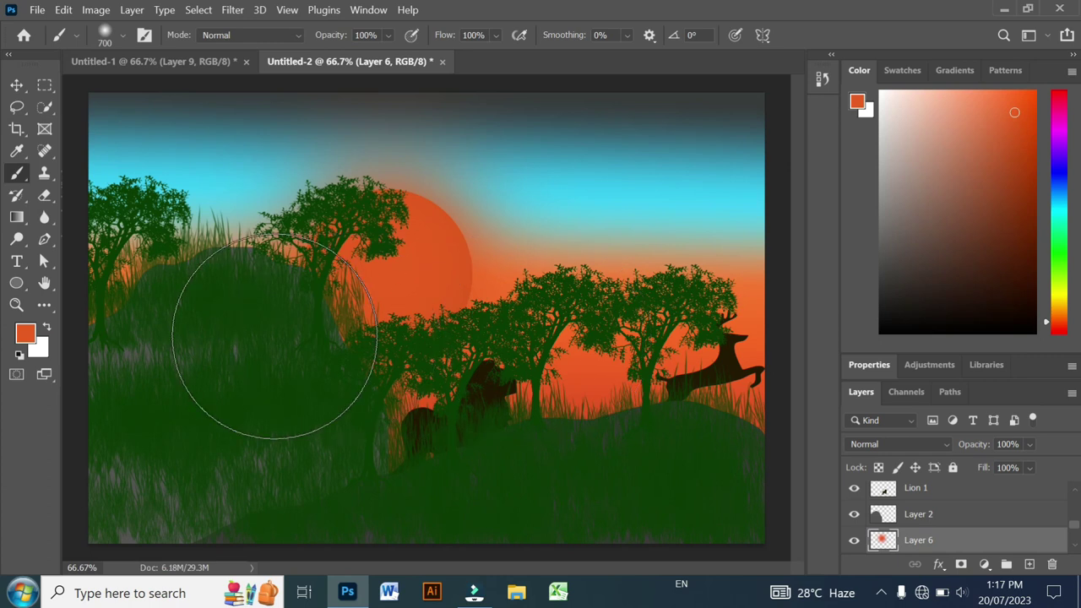
drag(212, 338, 213, 295)
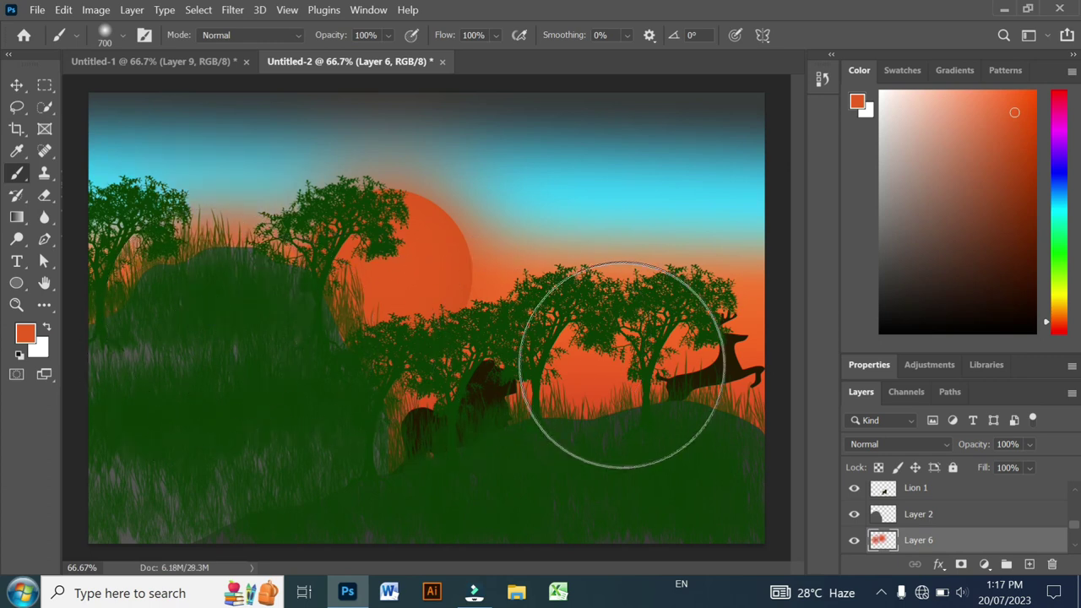
click(17, 85)
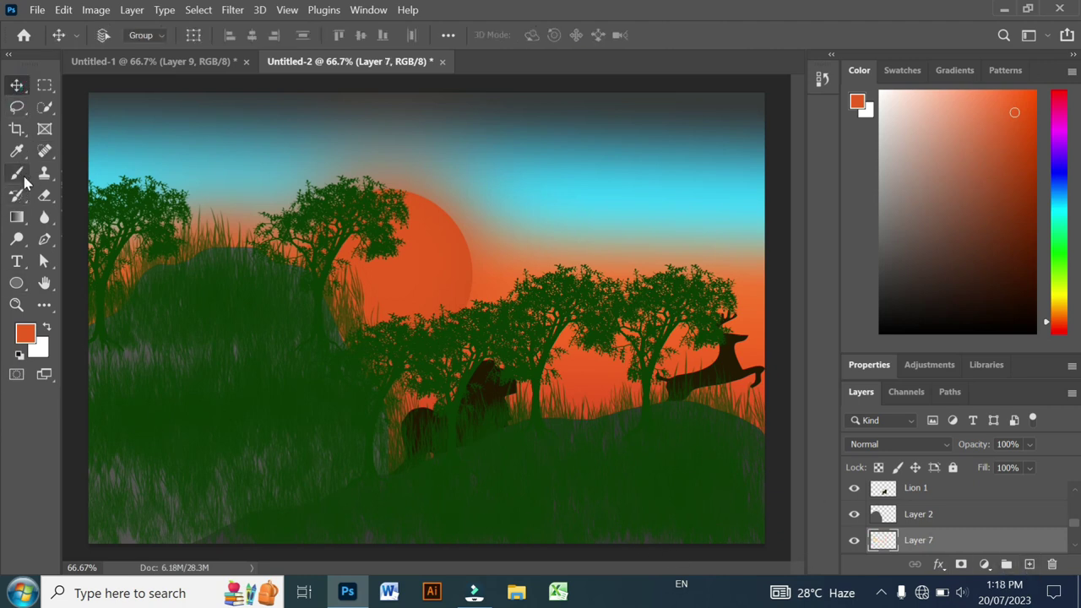
Step: Lasso a cloud outline in the upper sky and fill it with white on Layer 7
click(17, 107)
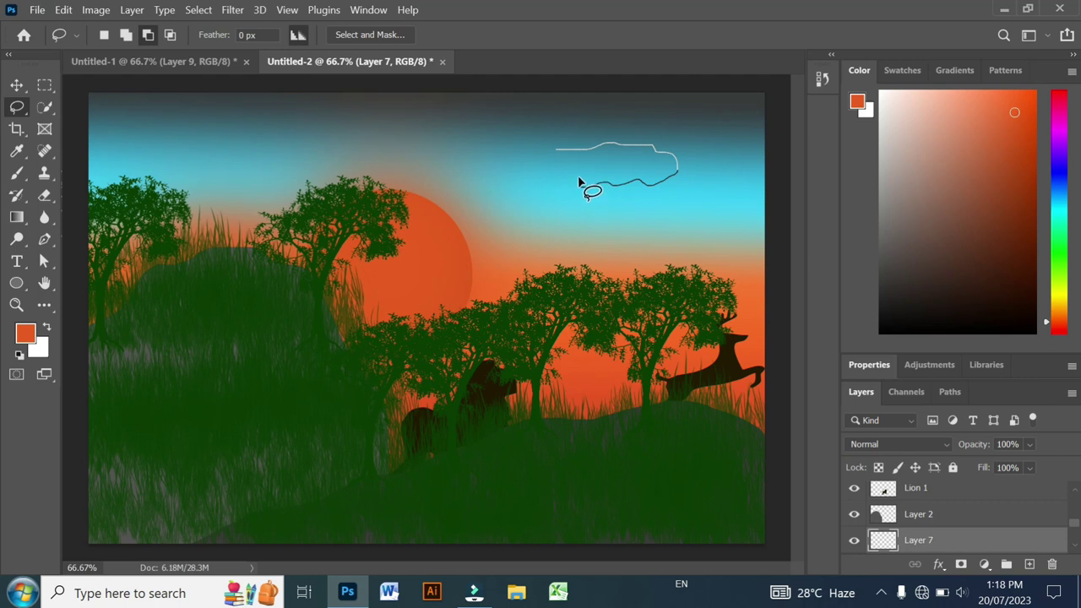
drag(557, 154, 551, 152)
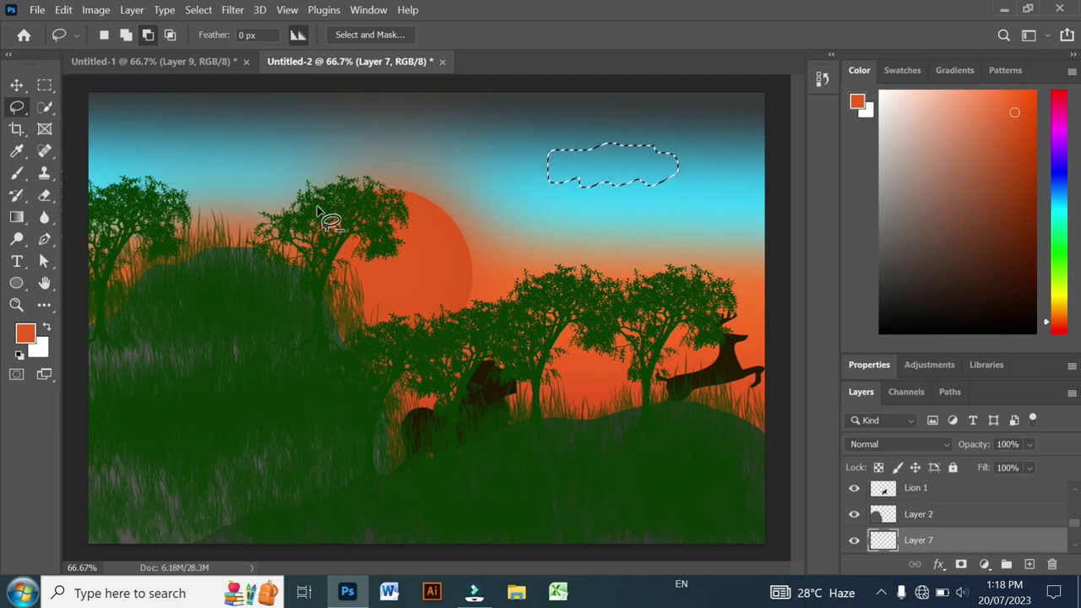
click(27, 339)
click(23, 238)
click(380, 232)
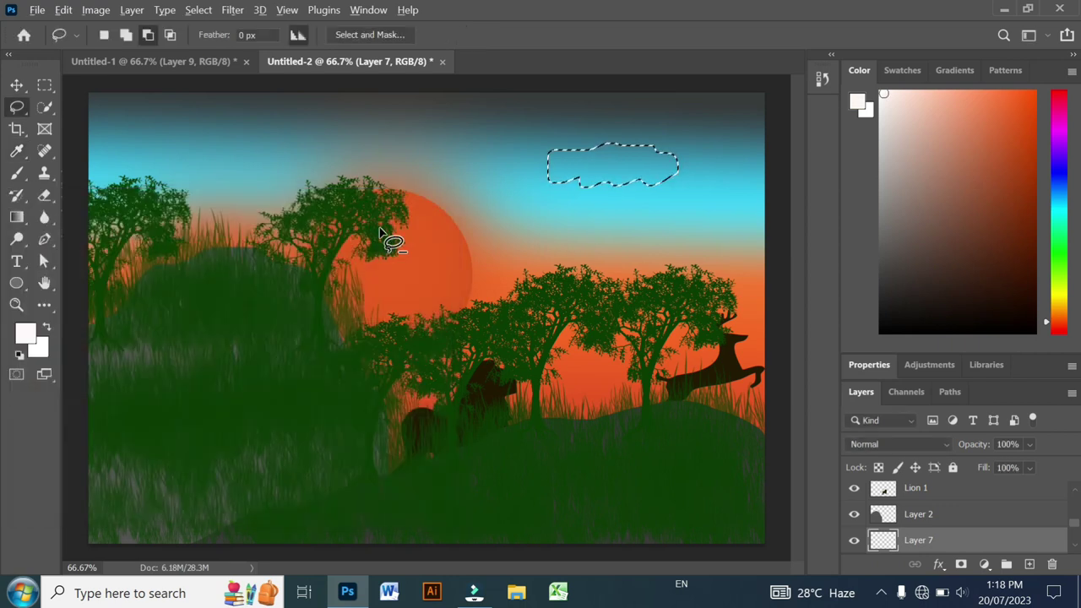
key(alt+Delete)
key(ctrl+d)
click(17, 85)
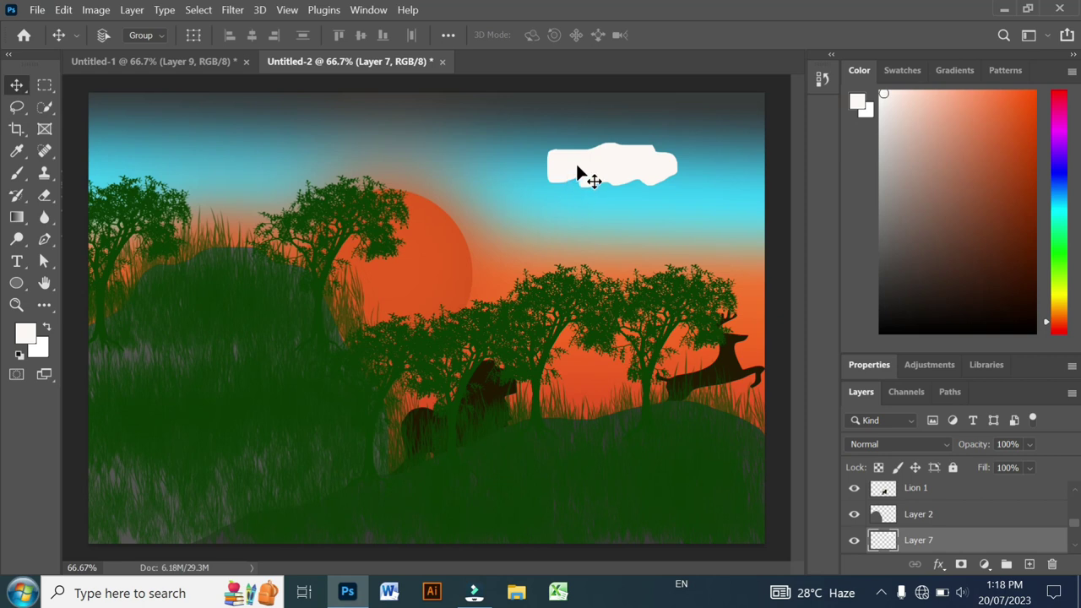
Step: Duplicate the cloud to the left edge and add a flipped copy near the top, scaled to about 43%
drag(592, 165, 133, 180)
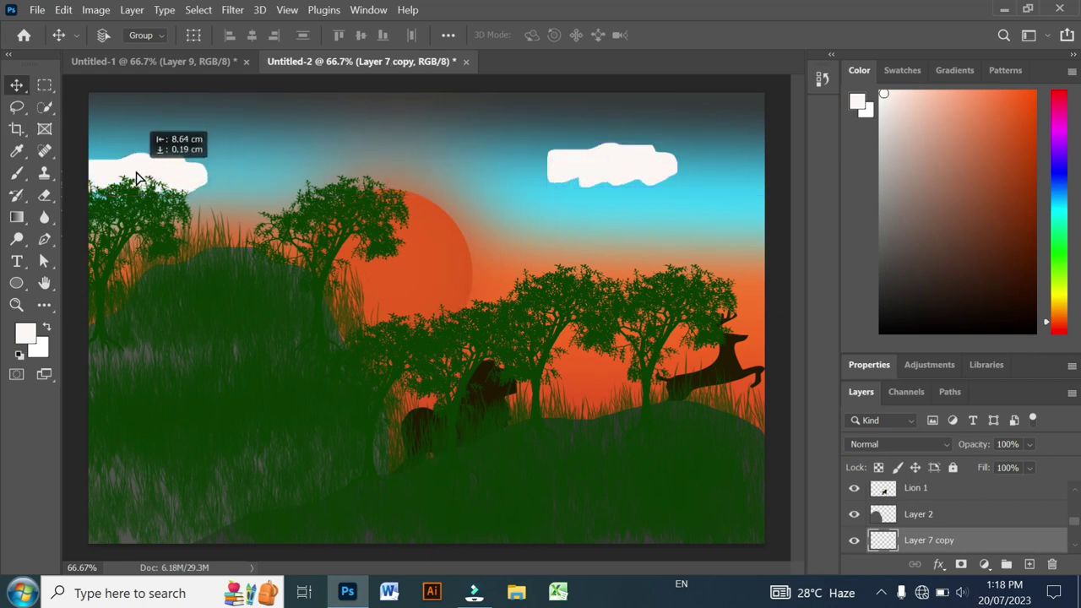
drag(586, 165, 563, 169)
mouse_move(149, 175)
mouse_down()
mouse_move(298, 144)
mouse_move(362, 163)
mouse_move(304, 149)
mouse_move(299, 109)
mouse_move(282, 123)
mouse_up()
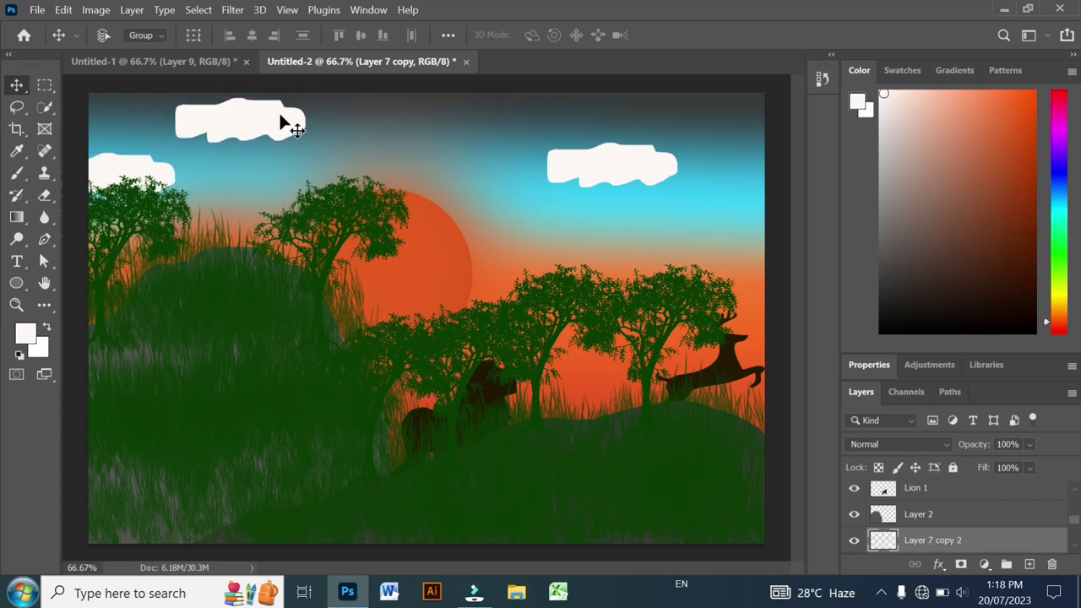
key(ctrl+t)
right_click(280, 116)
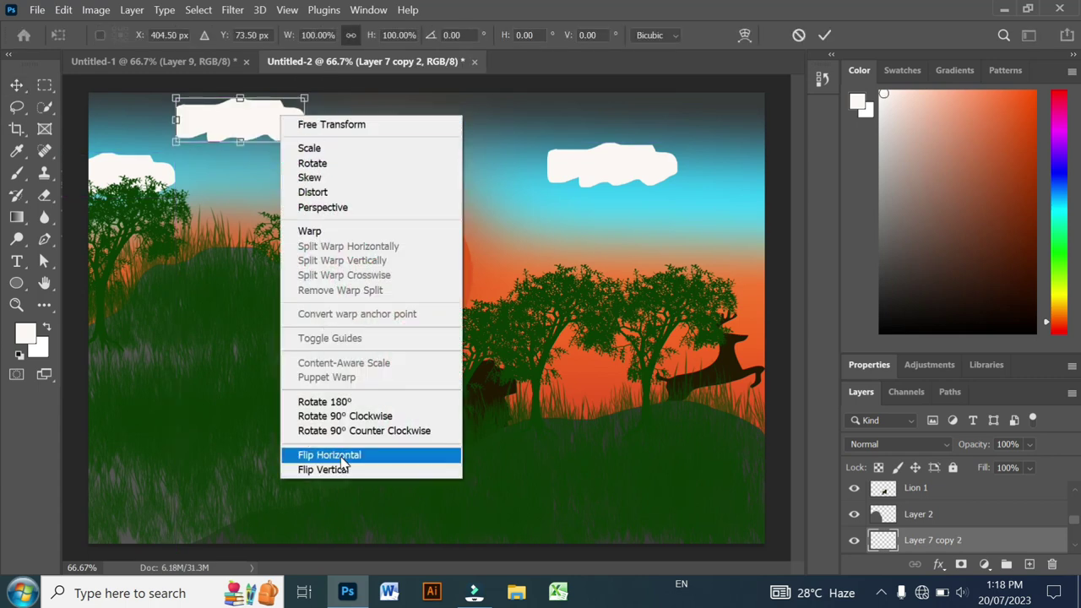
click(329, 454)
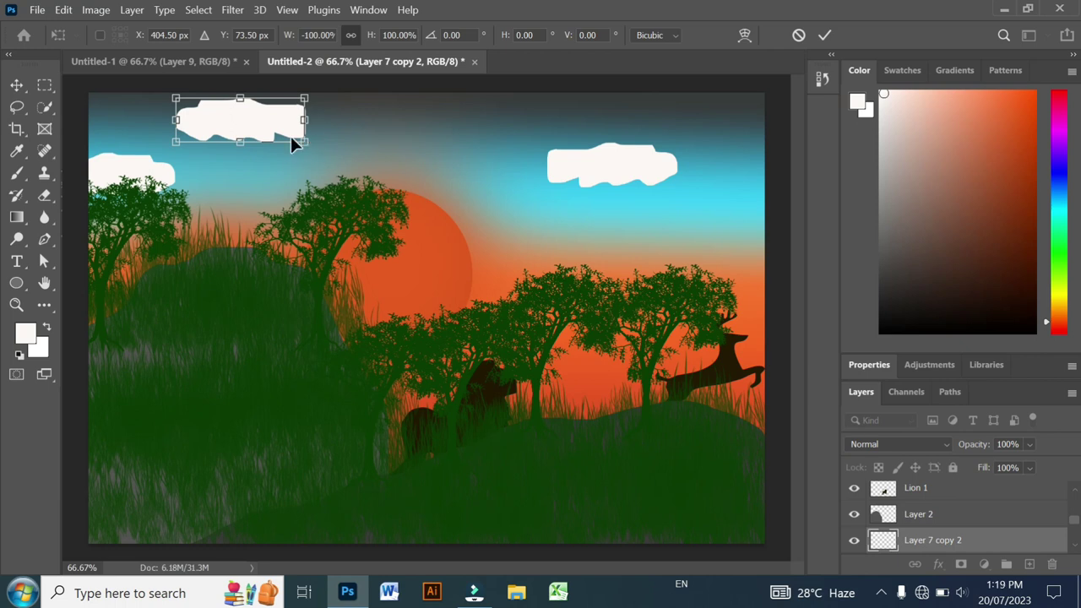
drag(303, 143, 230, 119)
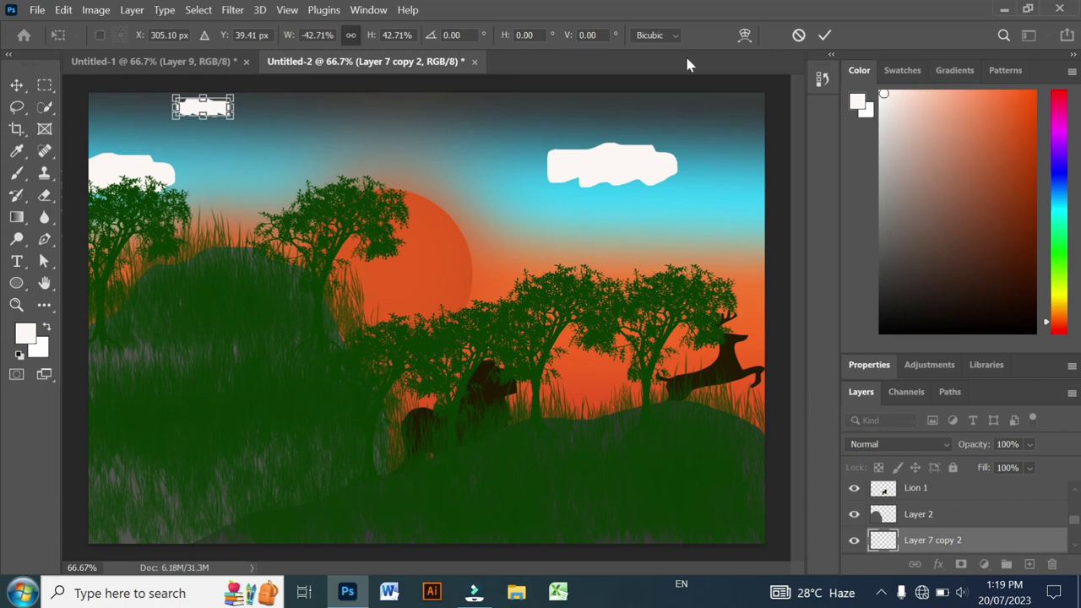
click(823, 36)
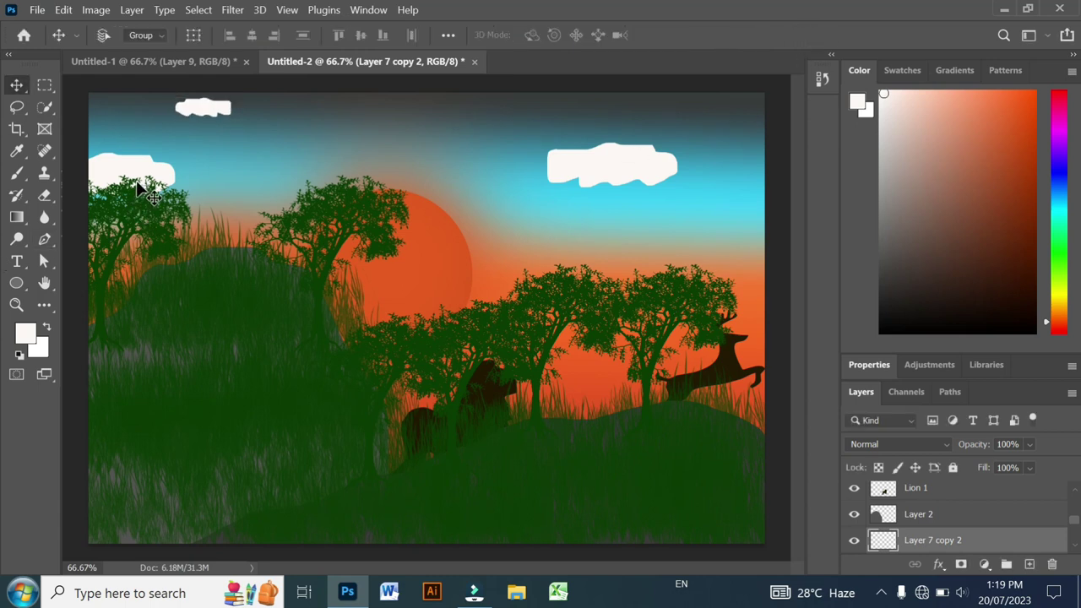
Step: Duplicate the small cloud to the right and move the large cloud to the right edge
drag(135, 182, 282, 184)
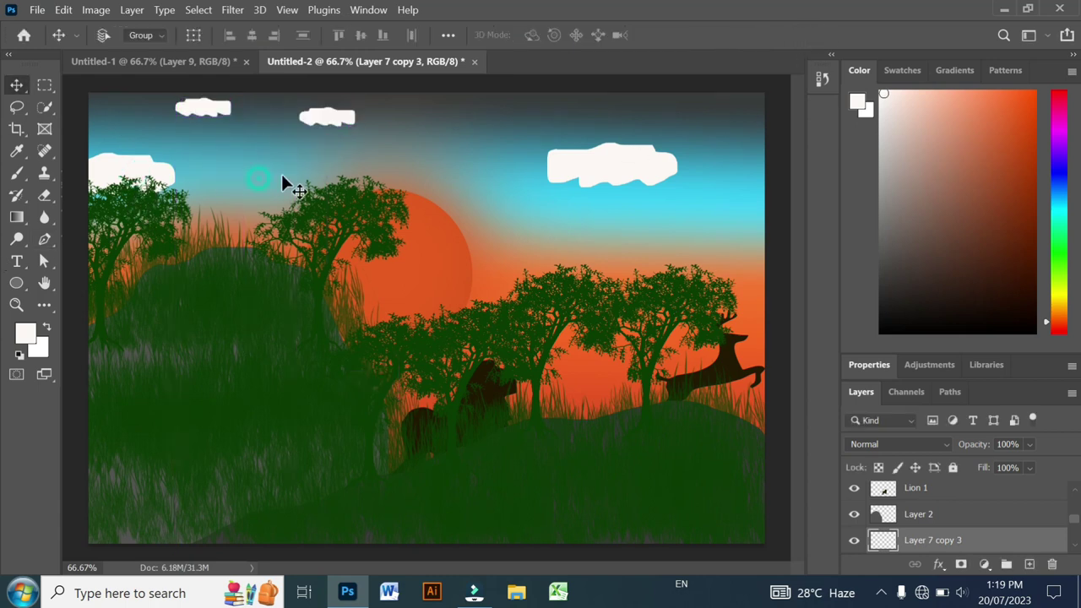
drag(338, 120, 327, 126)
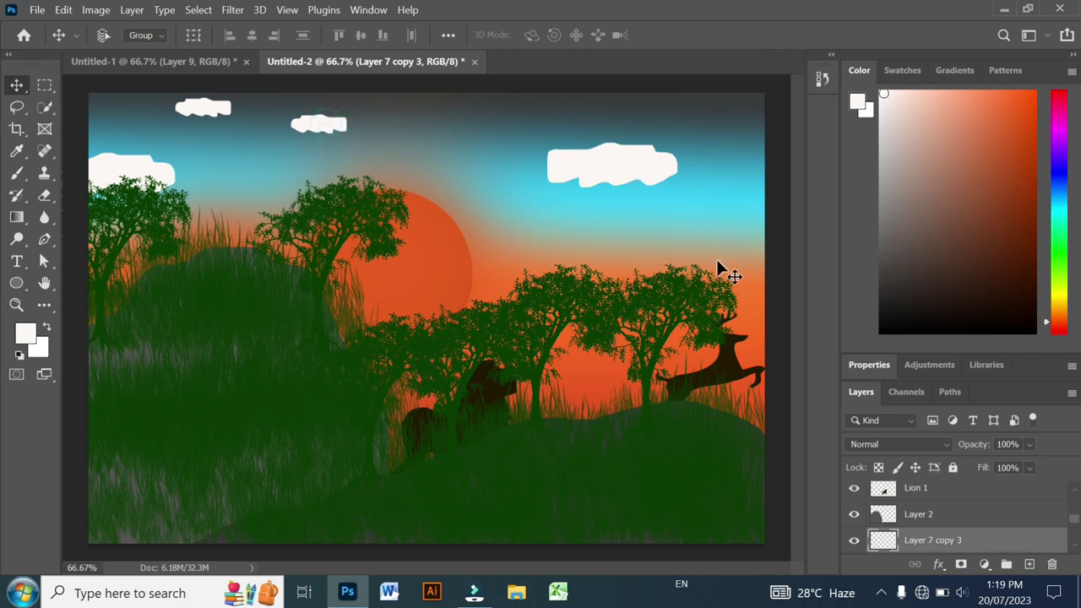
scroll(918, 515, down, 2)
click(927, 521)
mouse_move(631, 172)
mouse_down()
mouse_move(737, 155)
mouse_move(766, 203)
mouse_move(696, 154)
mouse_up()
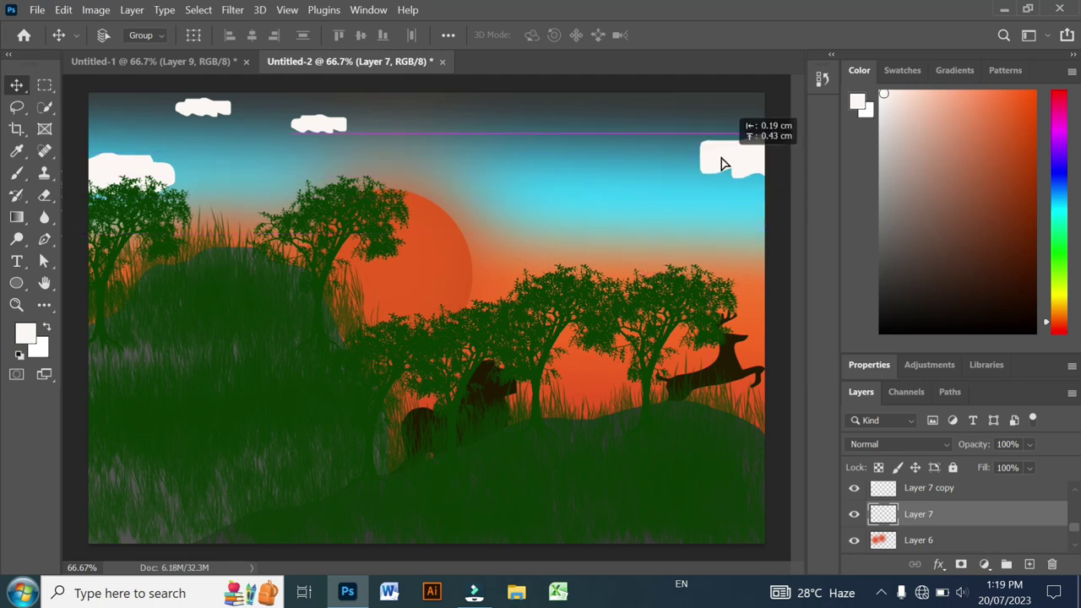
Step: Rotate and re-level the large cloud, then duplicate it toward the sky's centre
key(ctrl+t)
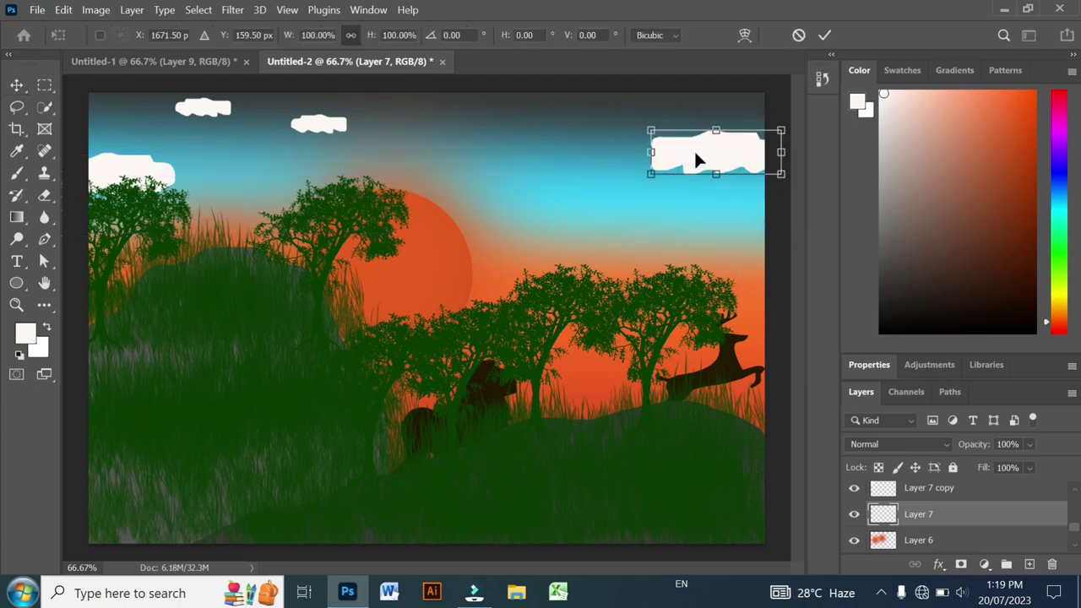
mouse_move(640, 106)
mouse_down()
mouse_move(602, 198)
mouse_move(737, 184)
mouse_up()
drag(652, 90, 646, 116)
click(824, 36)
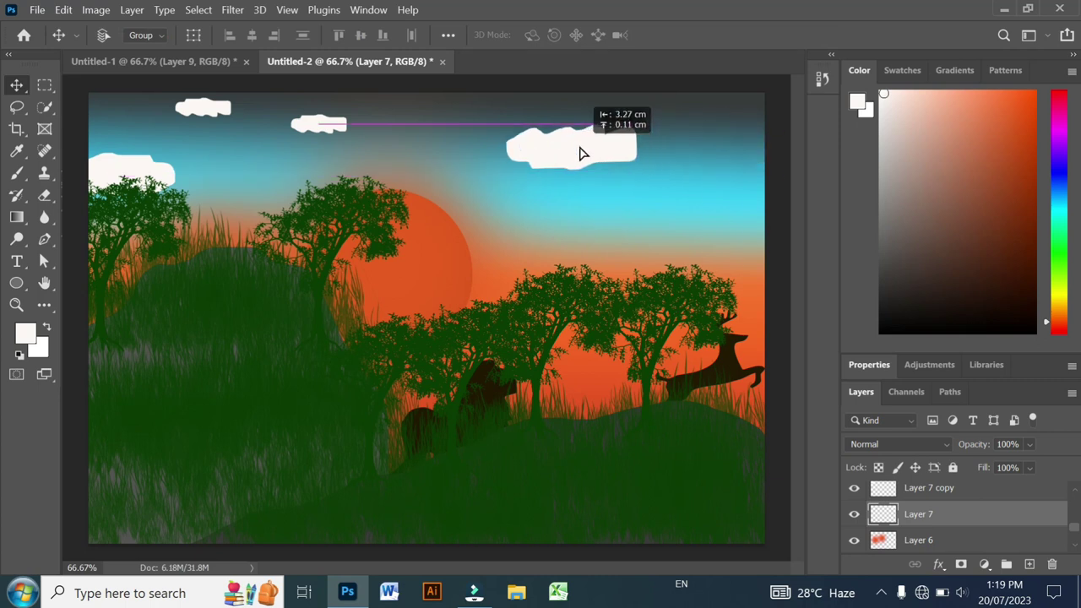
mouse_move(730, 161)
mouse_down()
mouse_move(570, 160)
mouse_move(580, 160)
mouse_up()
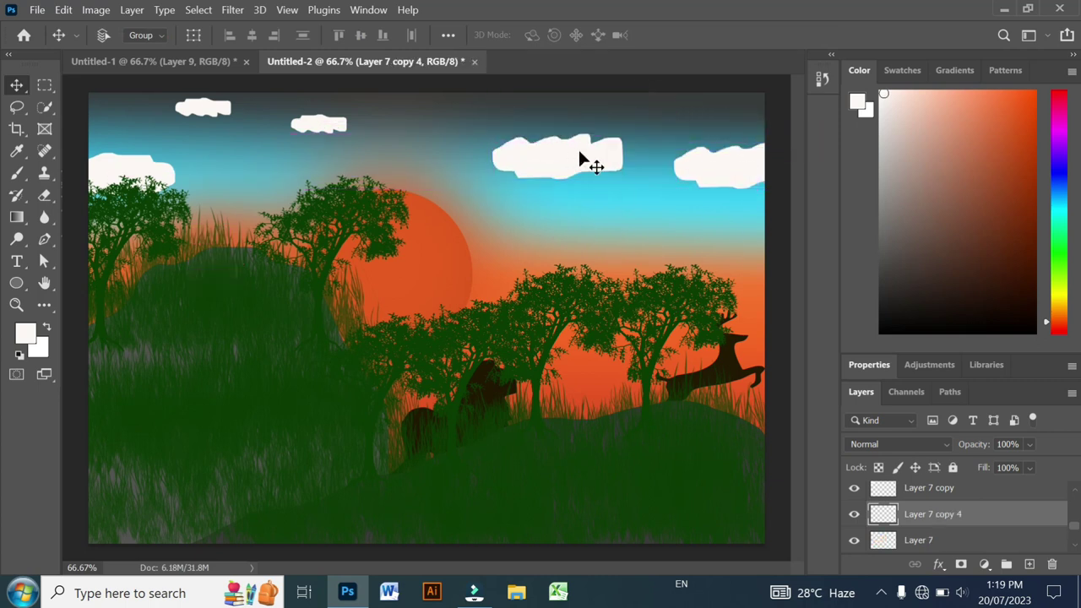
Step: Reposition the left-edge cloud and move the right-hand cloud slightly lower
click(926, 494)
drag(772, 174, 777, 186)
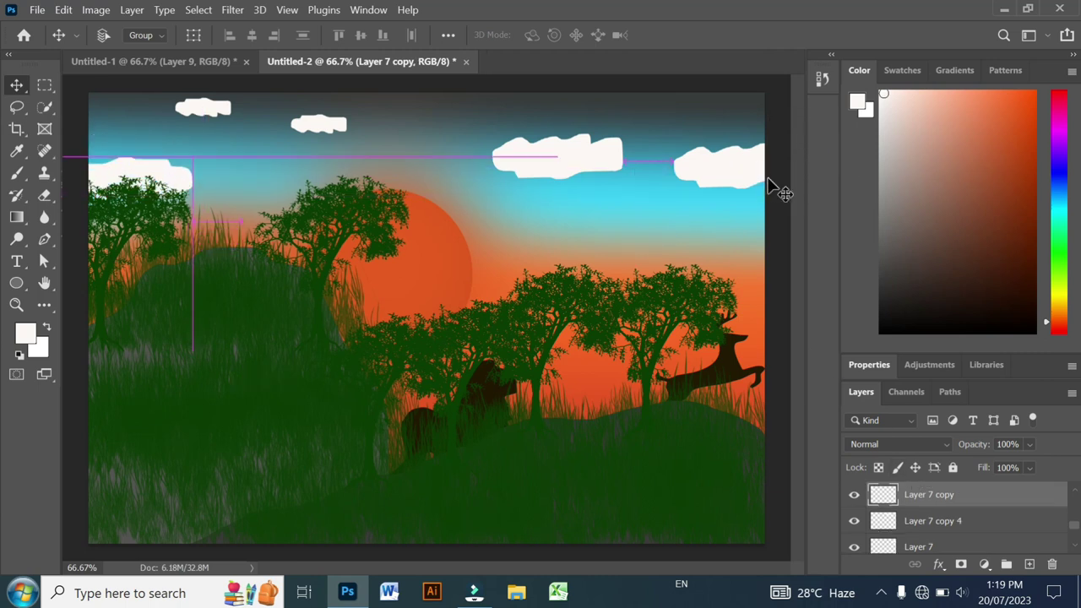
click(971, 544)
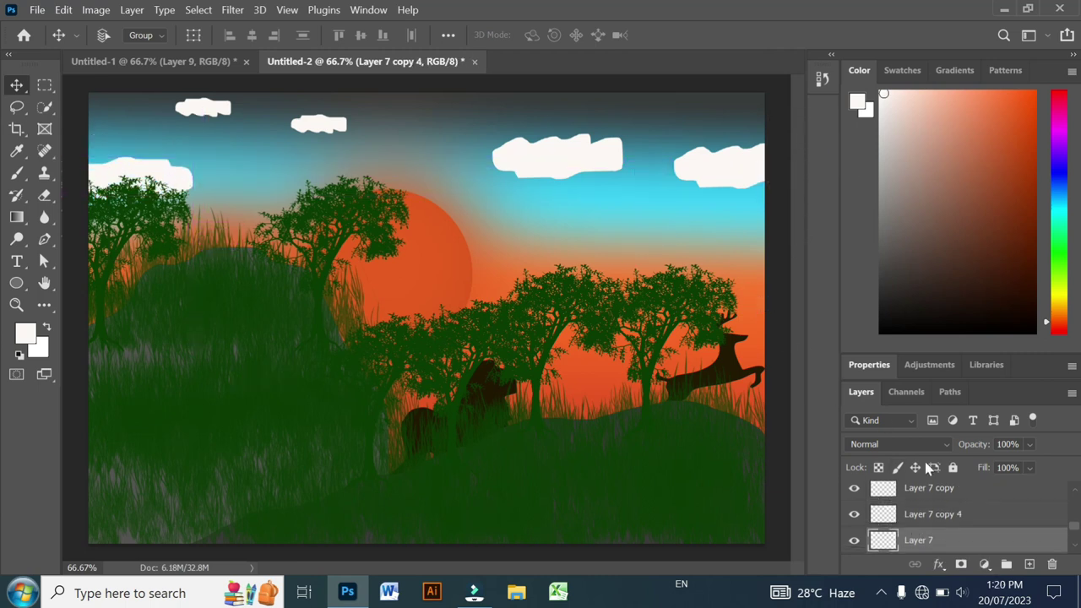
drag(723, 174, 735, 213)
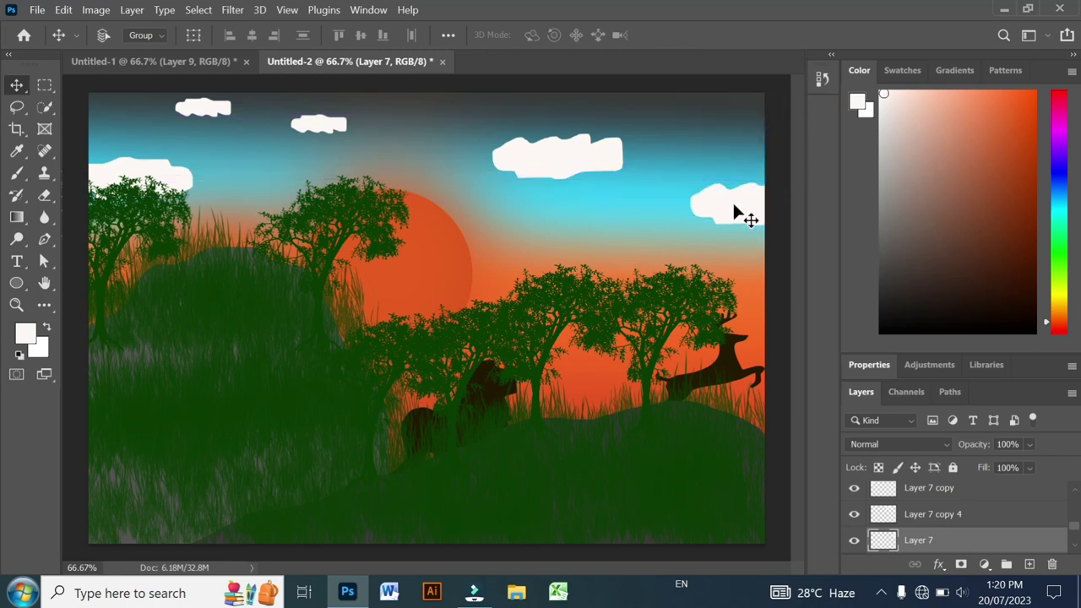
scroll(955, 534, down, 1)
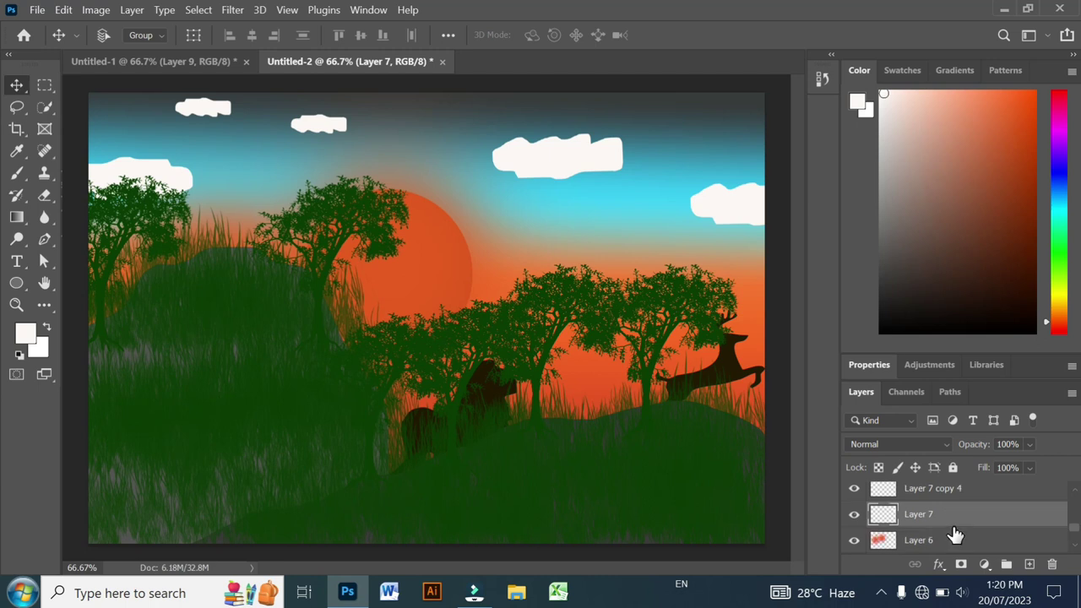
scroll(954, 535, up, 4)
scroll(954, 535, down, 2)
scroll(954, 521, up, 2)
Step: Select the working layer, switch to the Brush tool and pick the 100 px wet-media brush
click(959, 520)
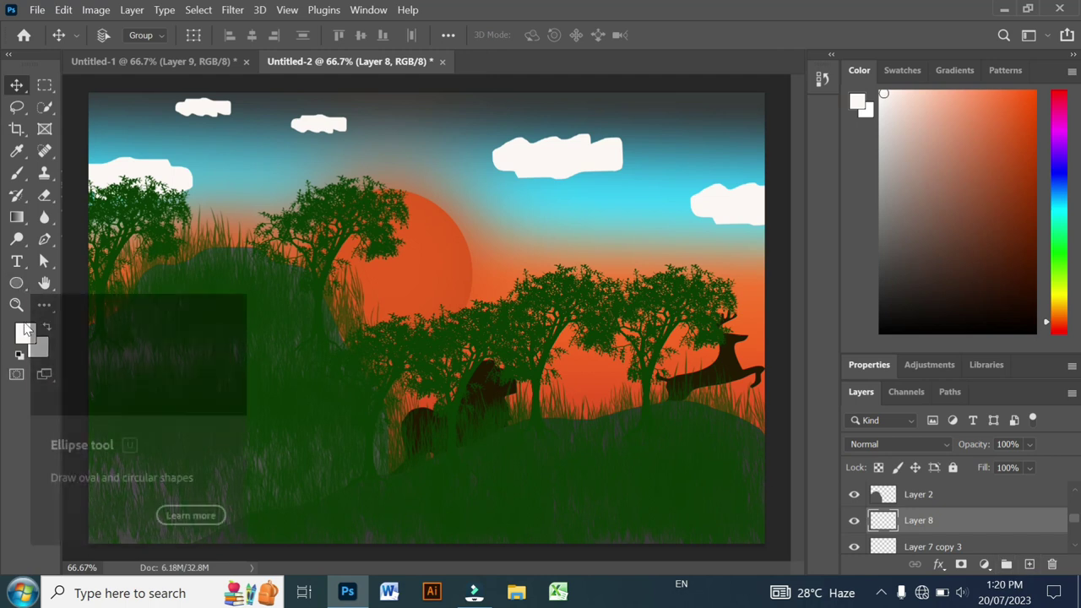
right_click(17, 172)
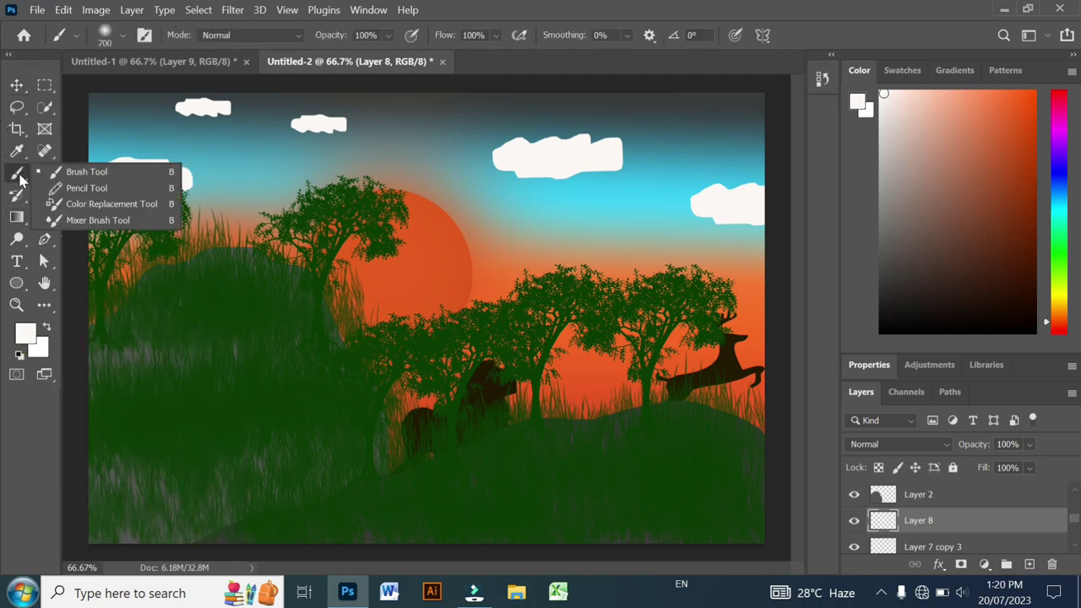
click(100, 172)
click(124, 34)
scroll(63, 287, down, 5)
scroll(61, 282, down, 3)
scroll(51, 298, up, 2)
scroll(51, 298, down, 2)
scroll(51, 298, down, 2)
scroll(52, 299, down, 2)
scroll(52, 295, down, 2)
scroll(76, 288, down, 2)
scroll(55, 288, down, 2)
scroll(61, 282, down, 2)
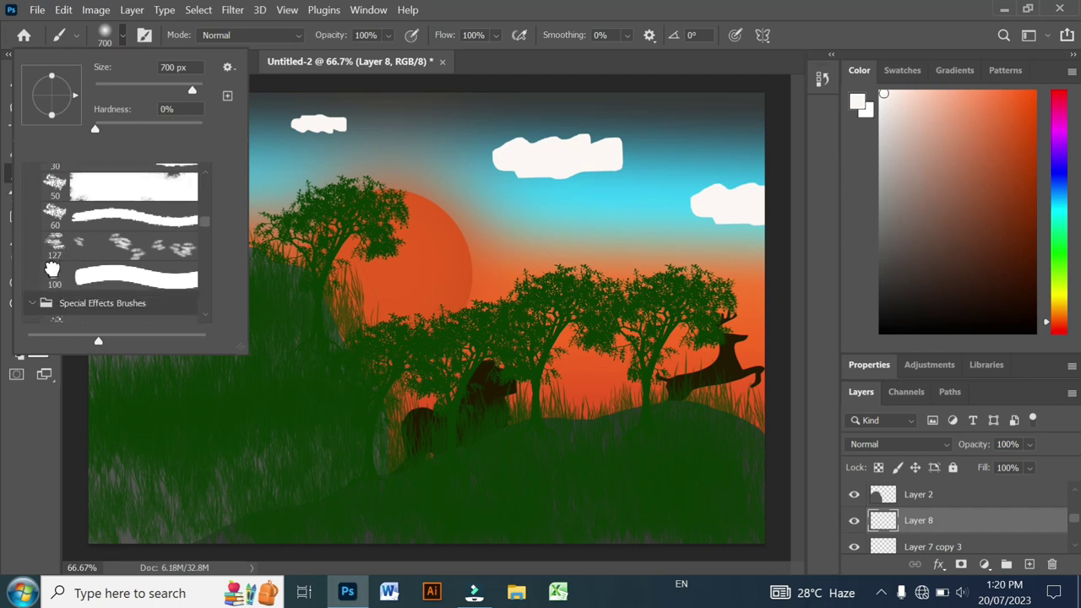
click(53, 269)
click(549, 163)
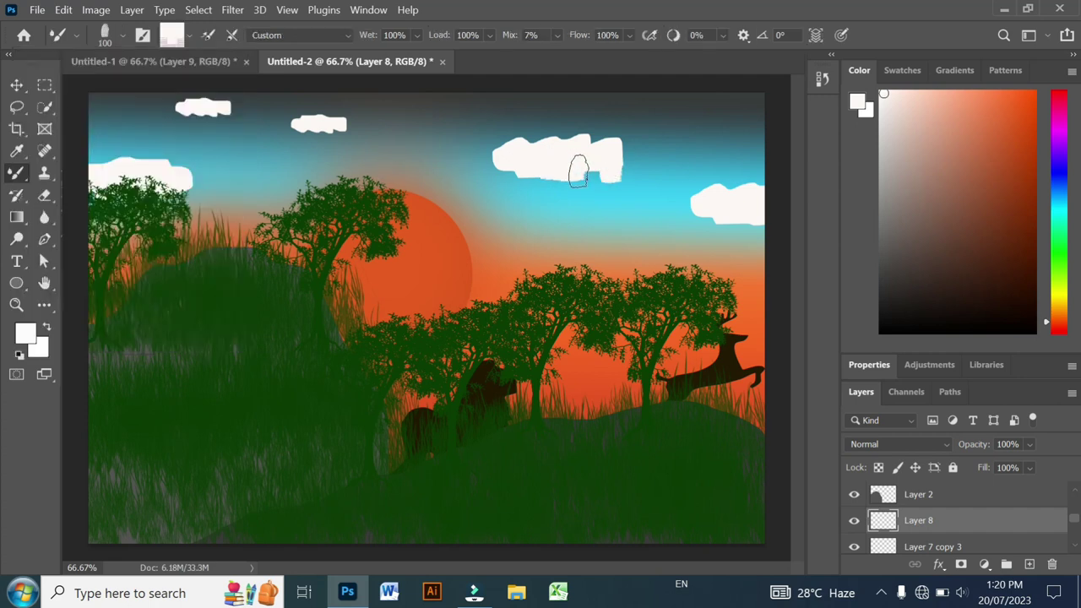
Step: Change the brush preset to the 30 px brush
click(124, 36)
scroll(55, 207, up, 1)
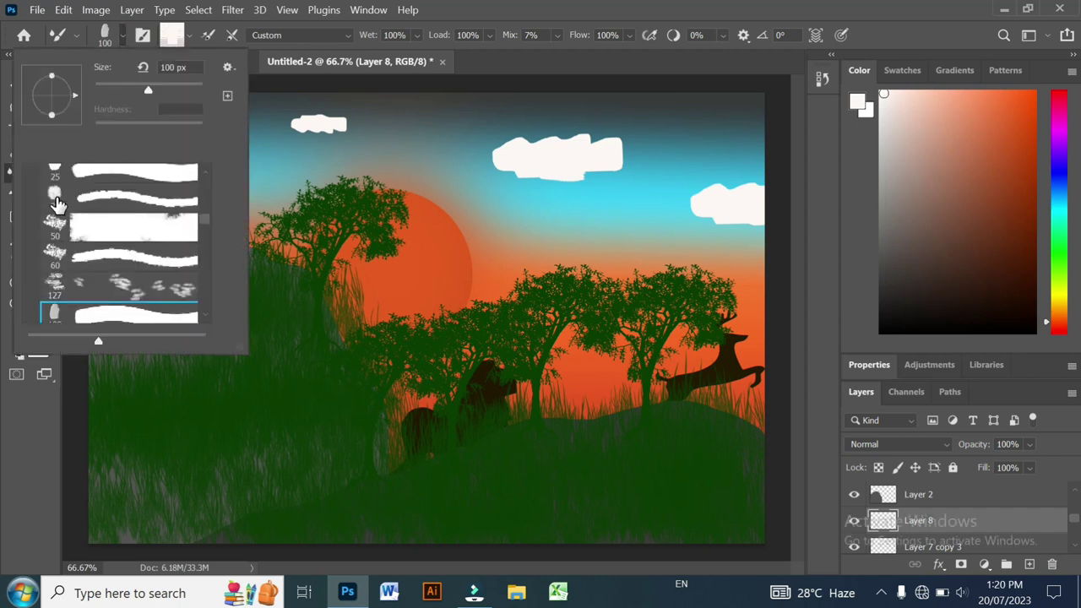
click(56, 196)
click(570, 182)
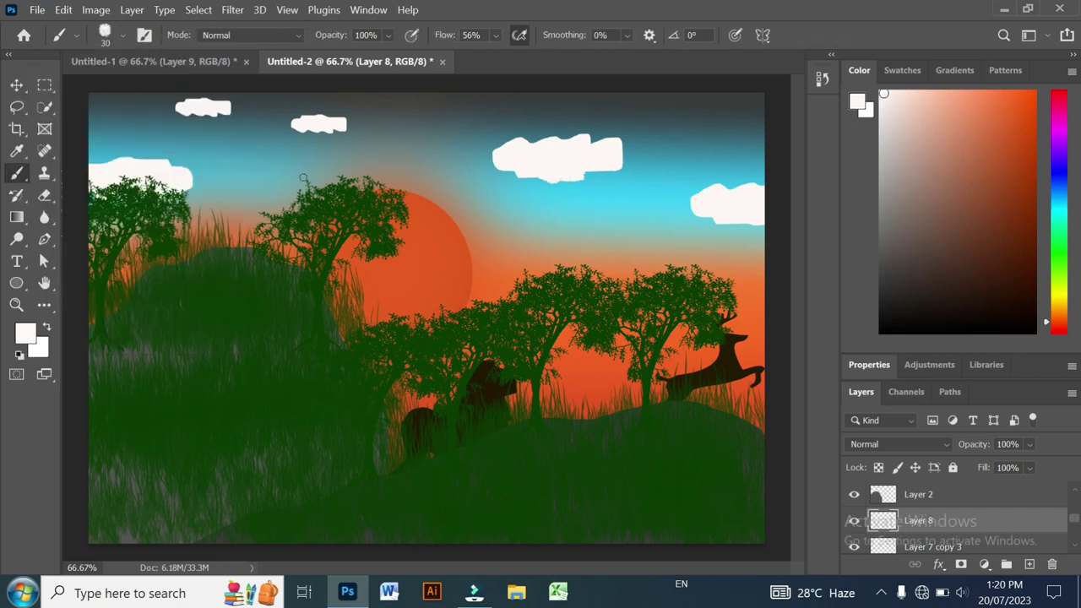
Step: Choose the textured 174 px brush preset from Group 1
click(108, 34)
scroll(74, 226, up, 1)
scroll(74, 226, down, 1)
scroll(75, 226, down, 2)
scroll(74, 226, down, 2)
scroll(74, 226, down, 1)
scroll(74, 226, down, 2)
scroll(75, 226, down, 1)
scroll(75, 226, up, 1)
scroll(74, 227, up, 1)
scroll(75, 227, up, 1)
click(59, 207)
Step: Switch to the Smudge tool at 24% strength and set the foreground to light grey d9d2cf
key(r)
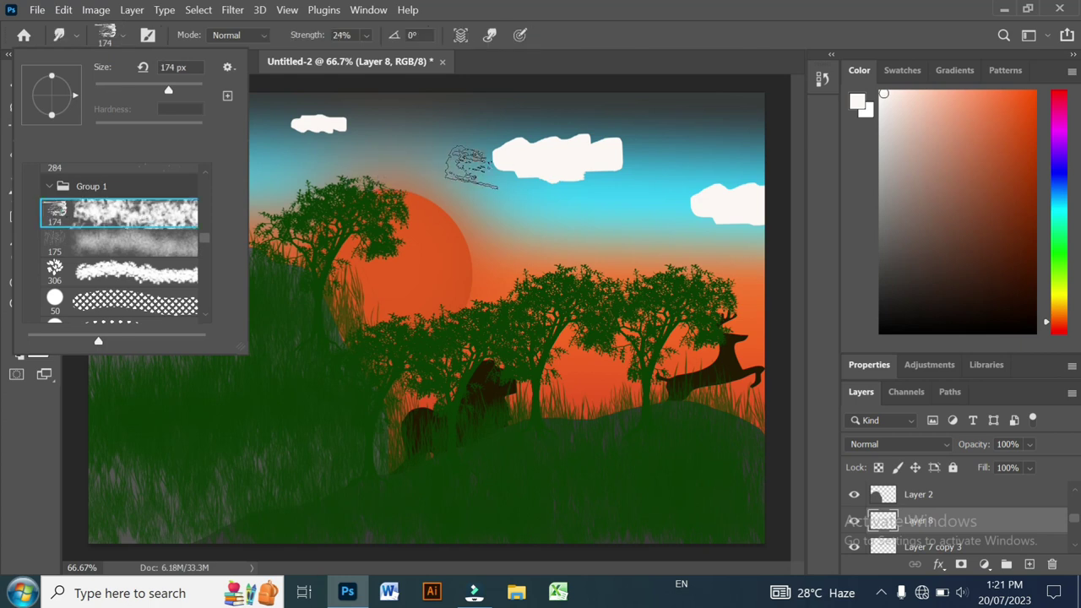
click(547, 164)
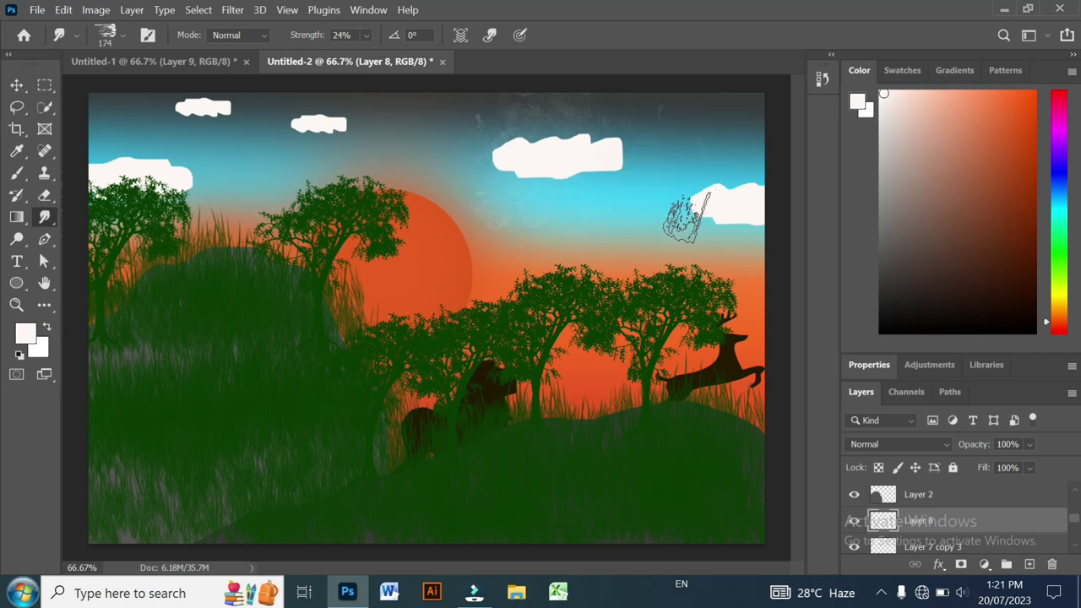
click(37, 336)
click(27, 269)
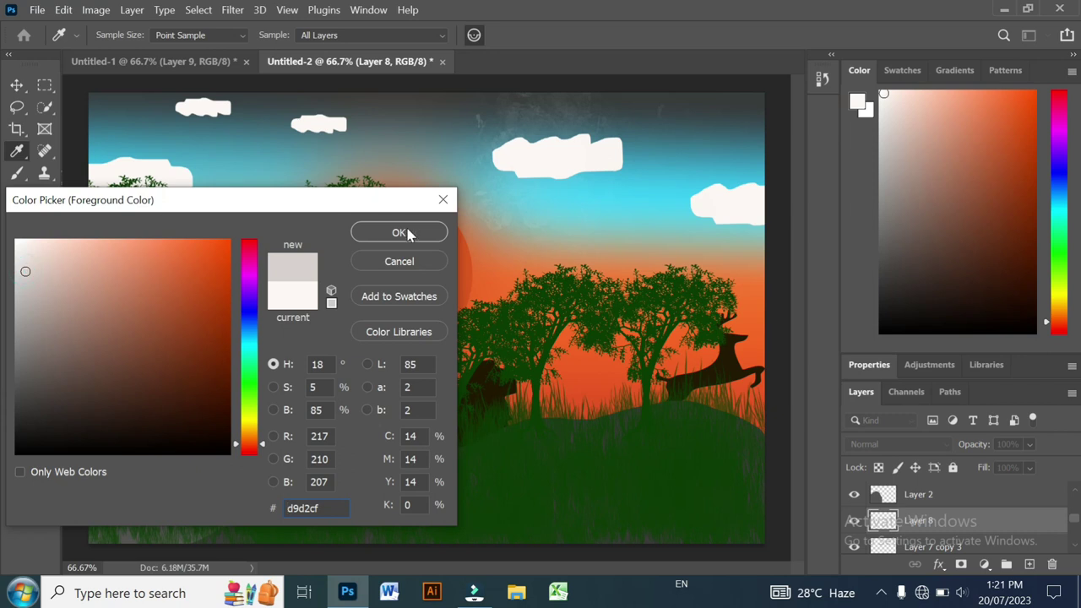
click(402, 233)
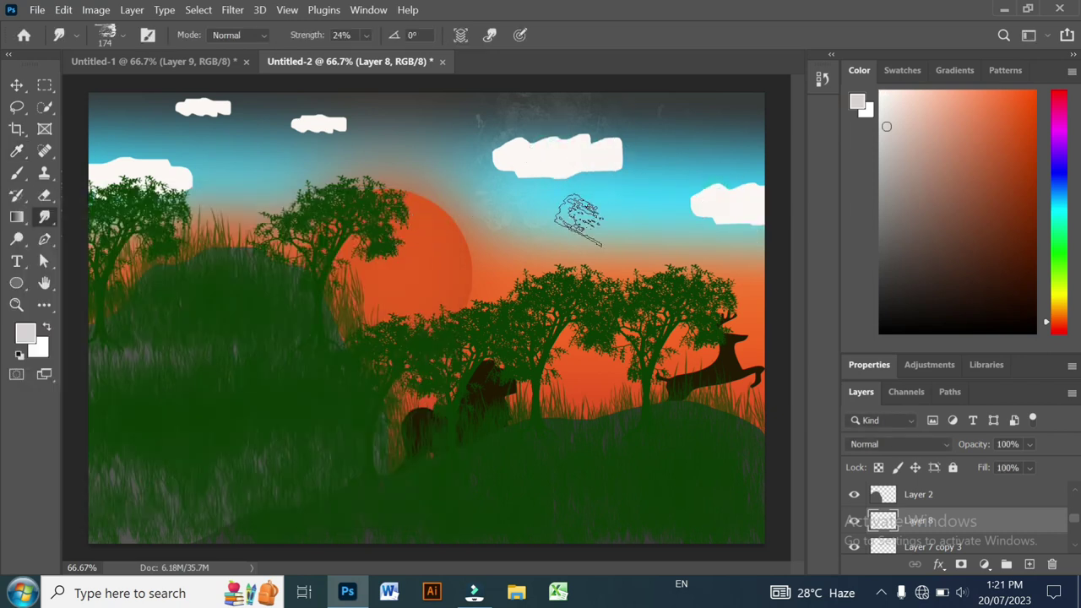
Step: Smudge Layer 7 copy's top-left cloud into a whitish haze, then pick a near-white foreground
scroll(939, 509, down, 2)
click(897, 502)
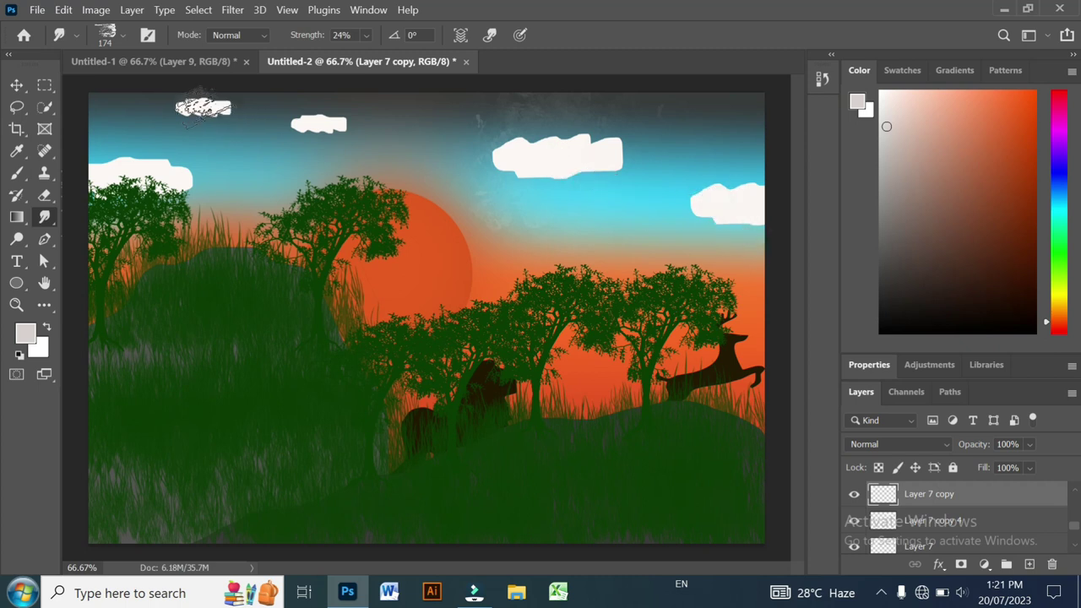
mouse_move(126, 144)
mouse_down()
mouse_move(196, 161)
mouse_move(228, 109)
mouse_move(88, 173)
mouse_up()
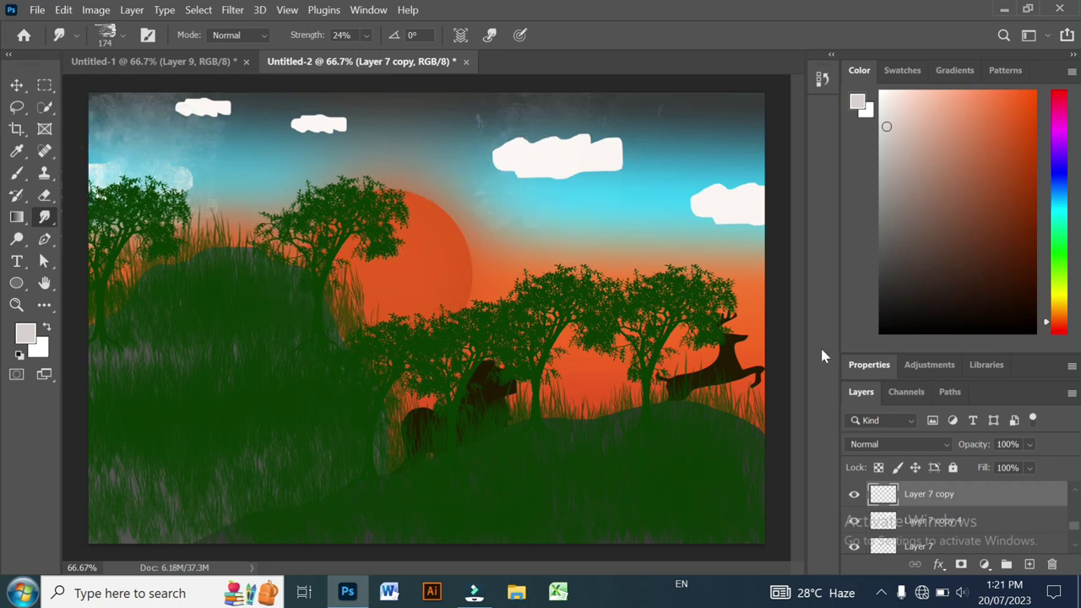
scroll(908, 507, down, 3)
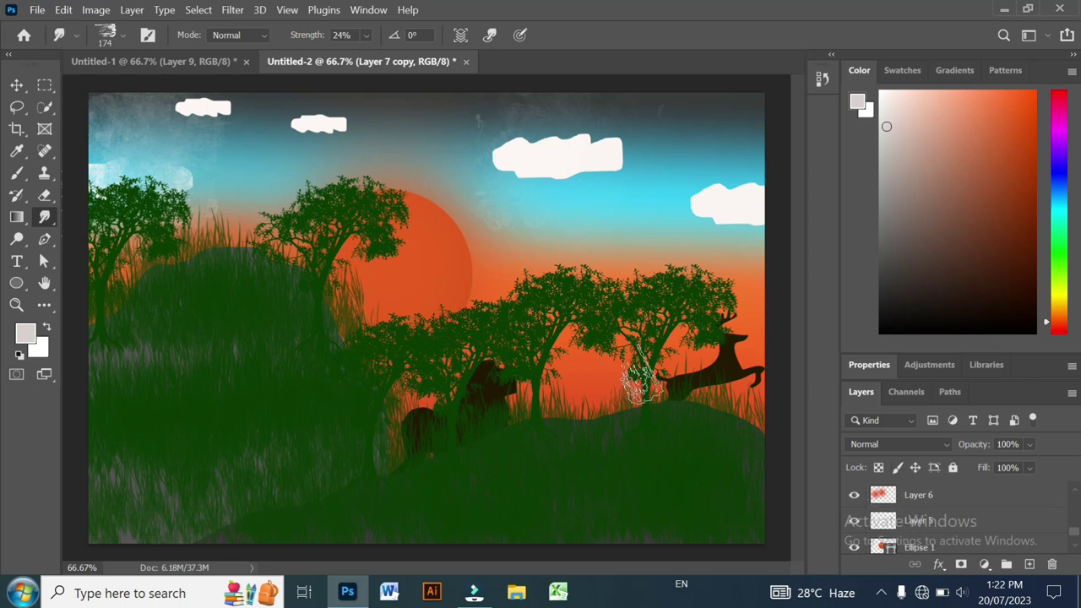
click(26, 335)
drag(35, 271, 16, 241)
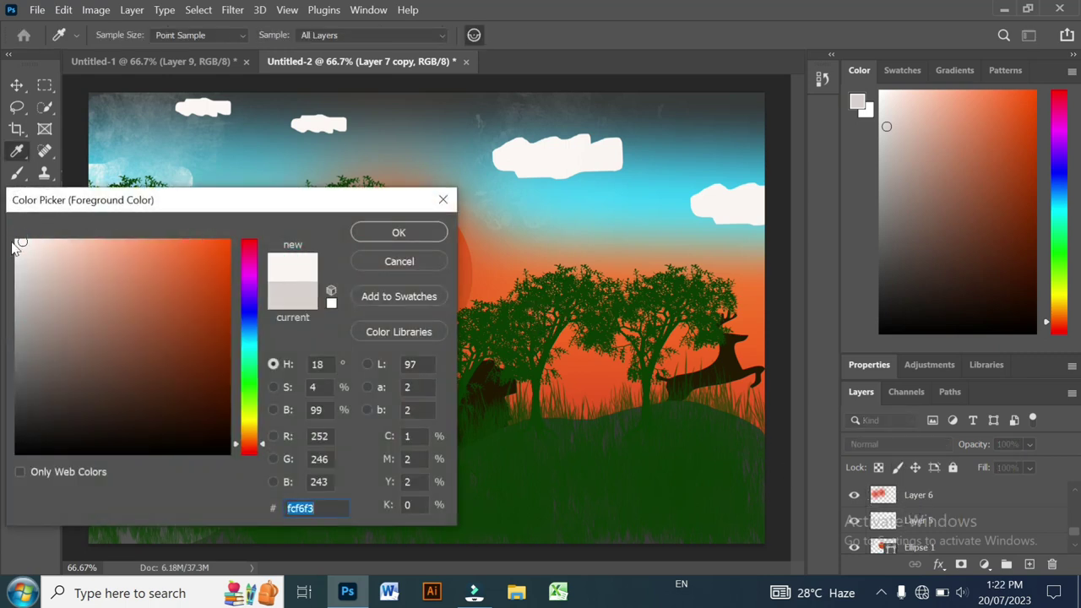
Step: Set the foreground colour to near-white fcf6f3
click(398, 233)
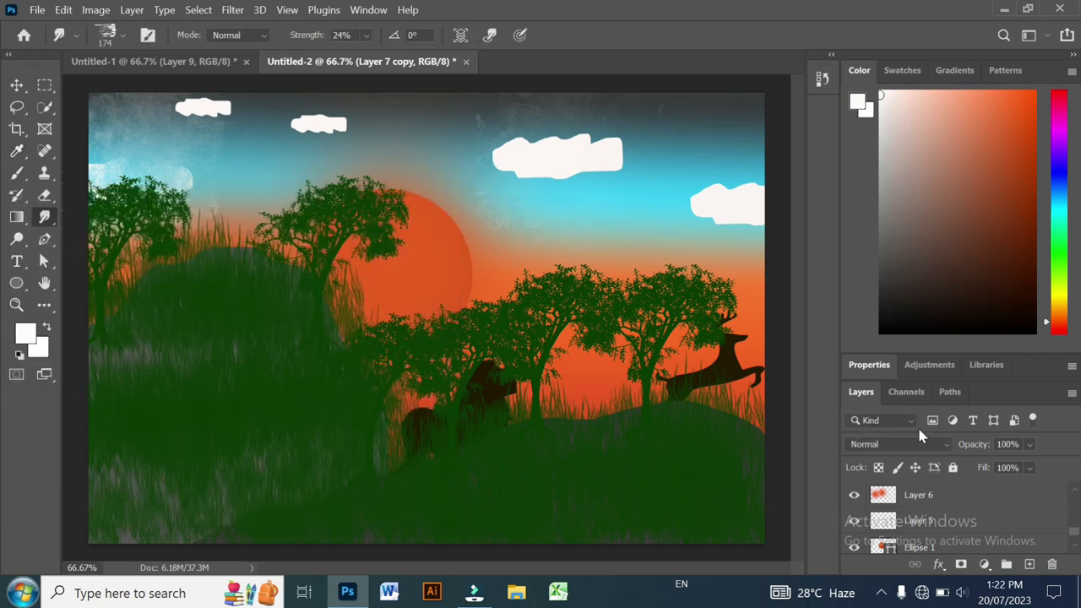
scroll(960, 512, up, 1)
scroll(960, 512, up, 1)
scroll(959, 509, up, 1)
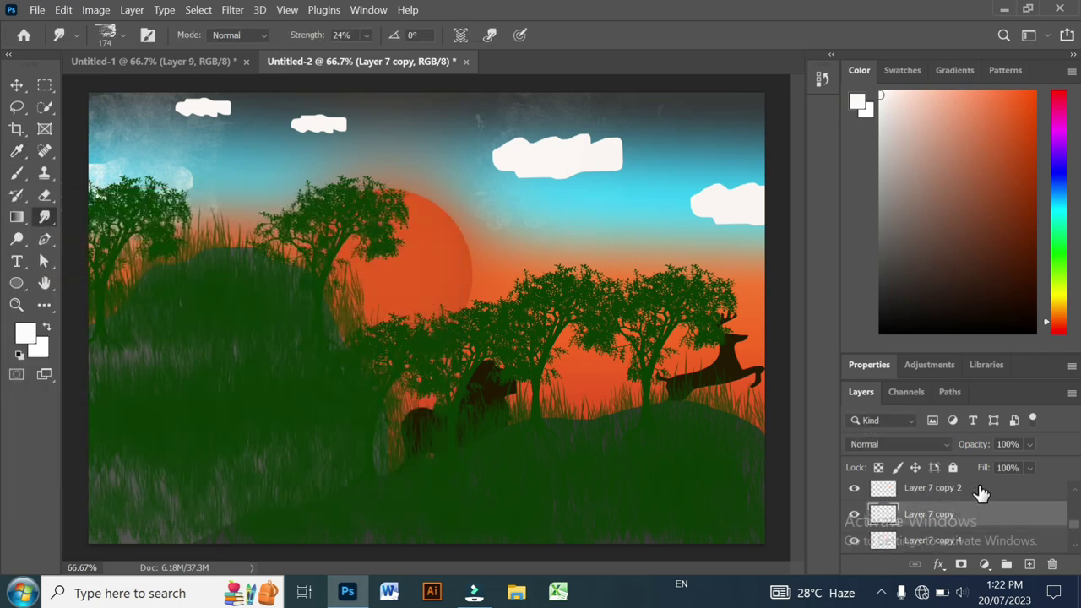
scroll(980, 493, down, 1)
scroll(981, 493, down, 1)
scroll(981, 494, down, 1)
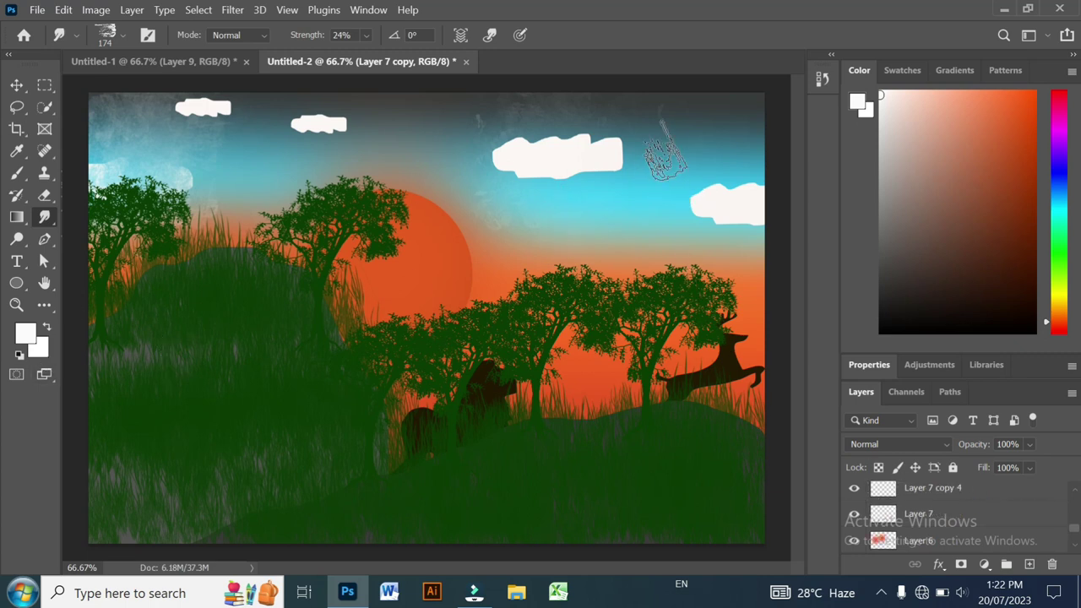
scroll(993, 502, down, 2)
scroll(995, 501, down, 2)
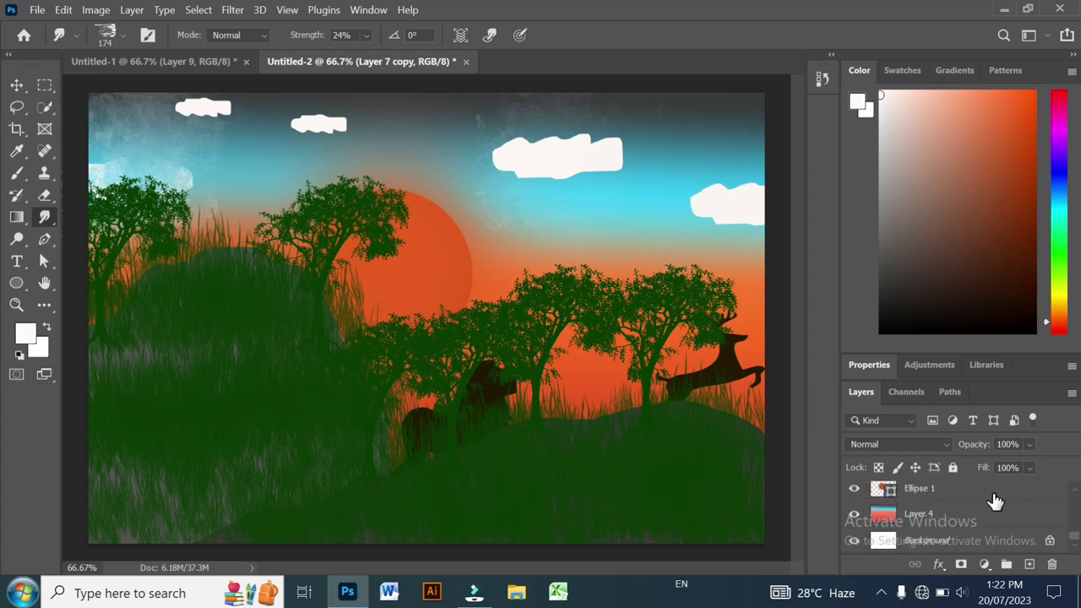
scroll(995, 501, up, 1)
scroll(993, 503, up, 1)
scroll(989, 505, up, 1)
scroll(985, 508, up, 1)
Step: Select Layer 8 and hide Layer 7 copy 4 to remove the large central cloud
click(944, 515)
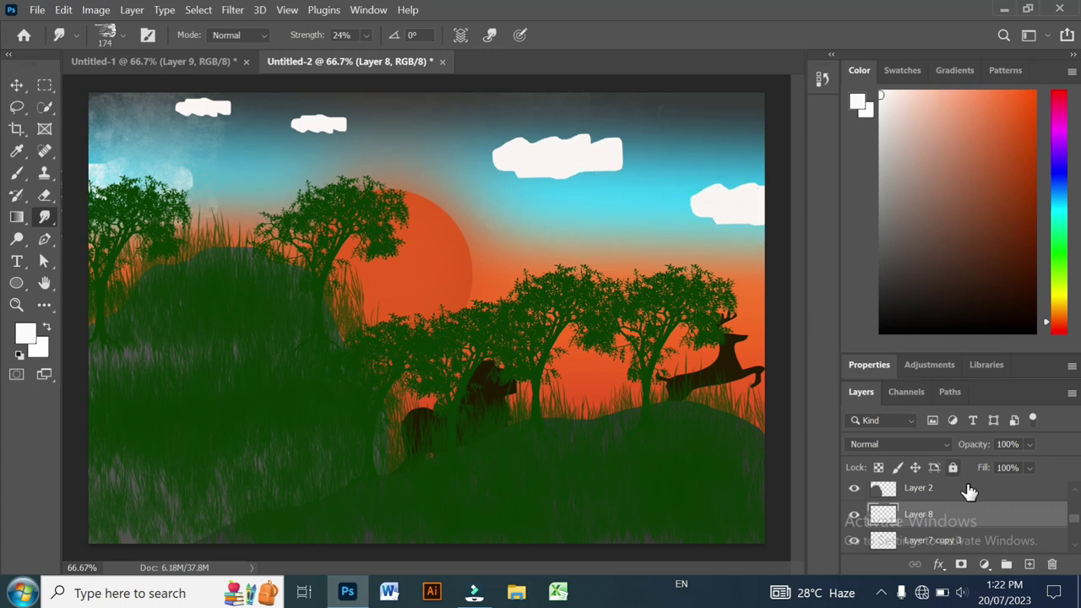
scroll(969, 491, down, 2)
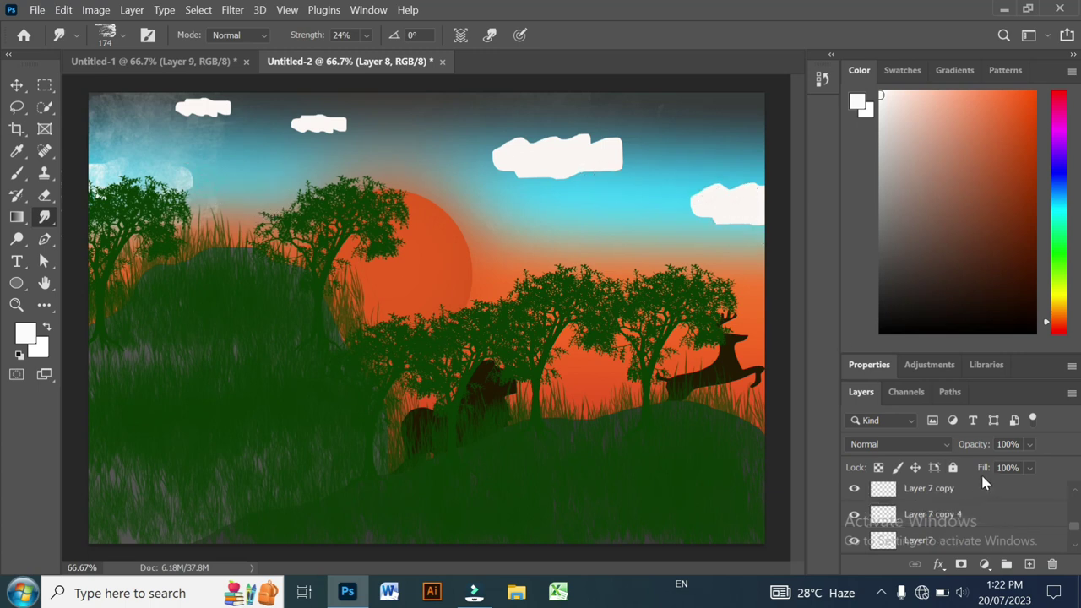
click(855, 490)
click(854, 490)
click(854, 515)
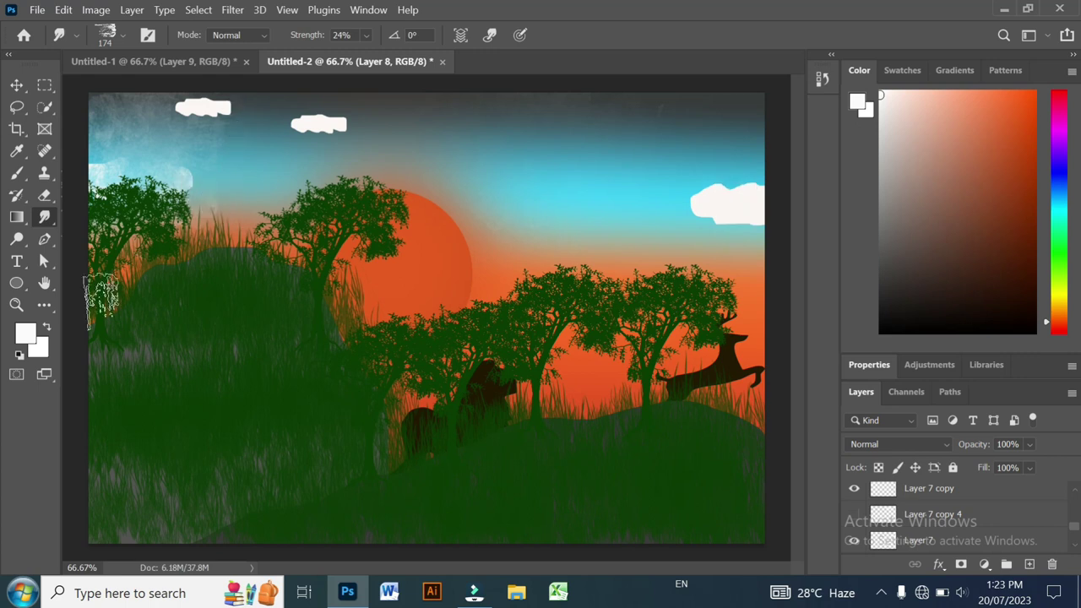
Step: Hide Layer 5, Layer 7 copy 2 and Layer 7 copy 3, then return to the Move tool
click(853, 488)
click(854, 489)
scroll(939, 506, down, 5)
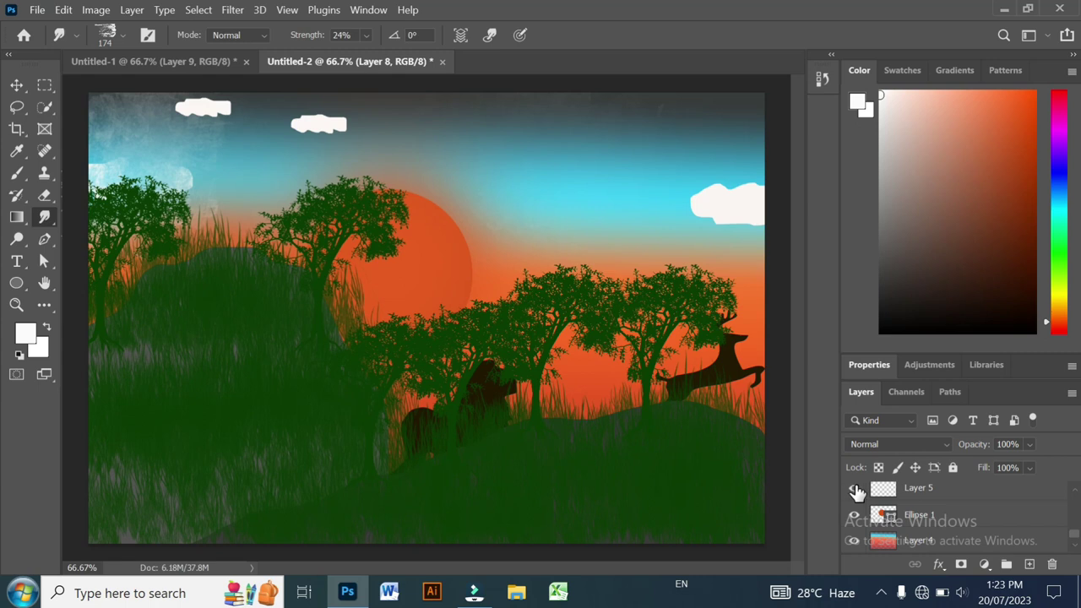
click(854, 488)
scroll(963, 502, up, 3)
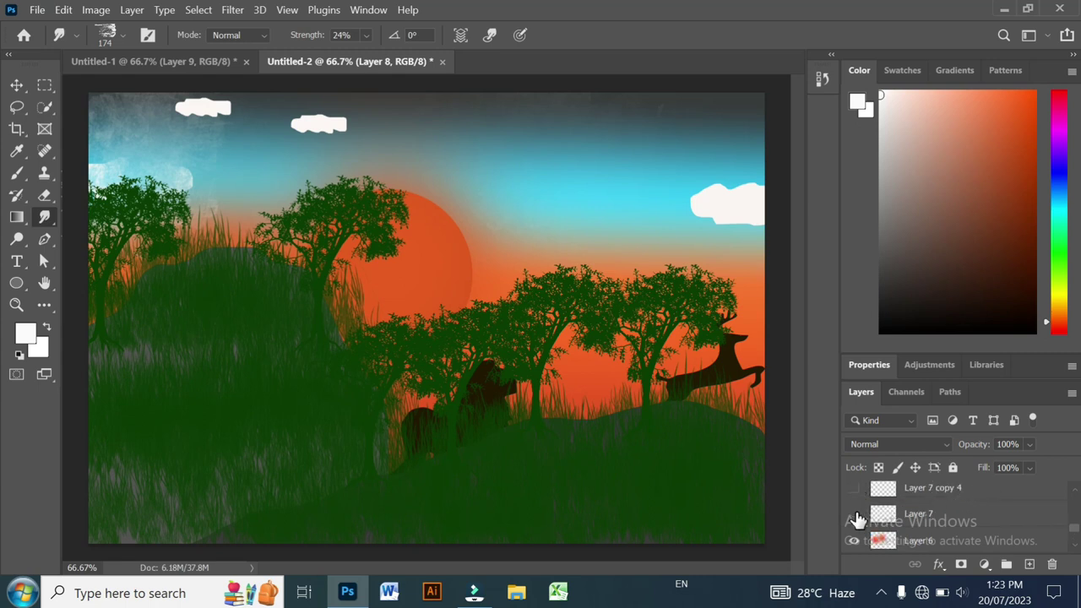
click(854, 514)
click(853, 514)
scroll(859, 518, up, 2)
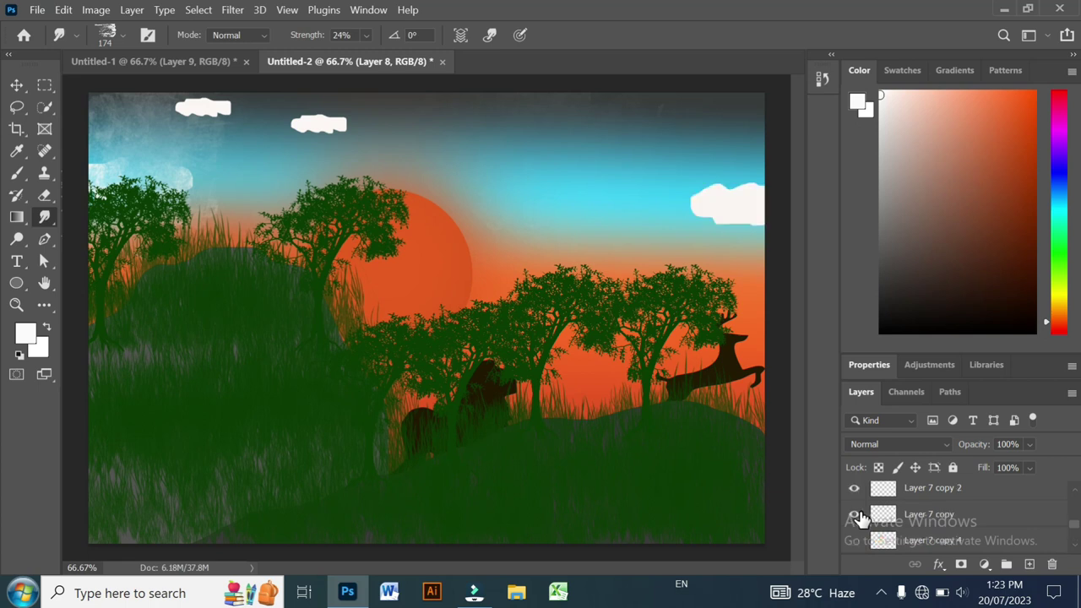
click(853, 514)
click(854, 514)
scroll(856, 497, up, 1)
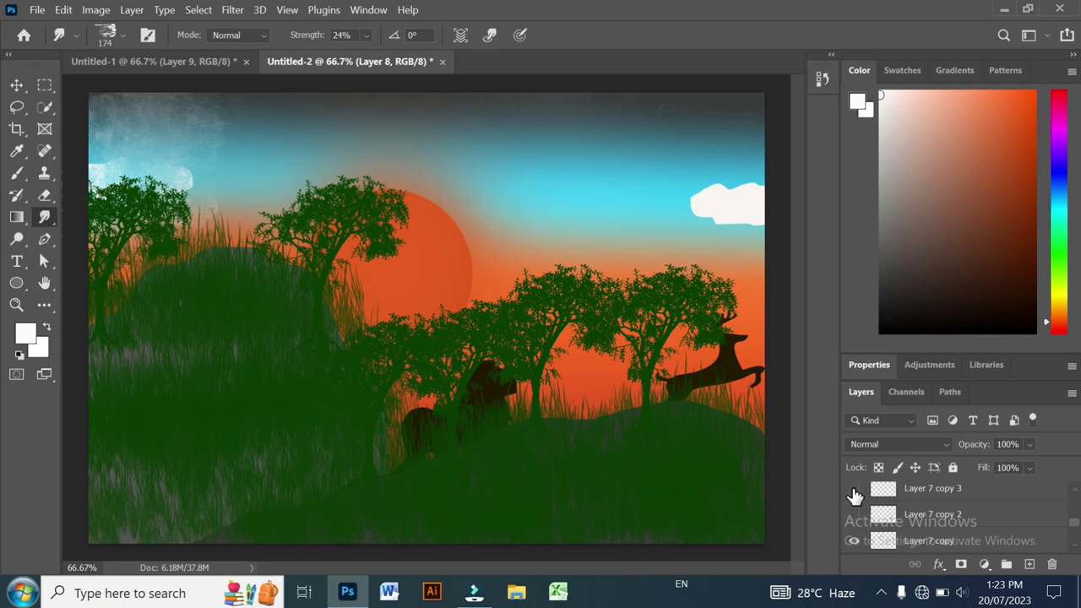
click(19, 85)
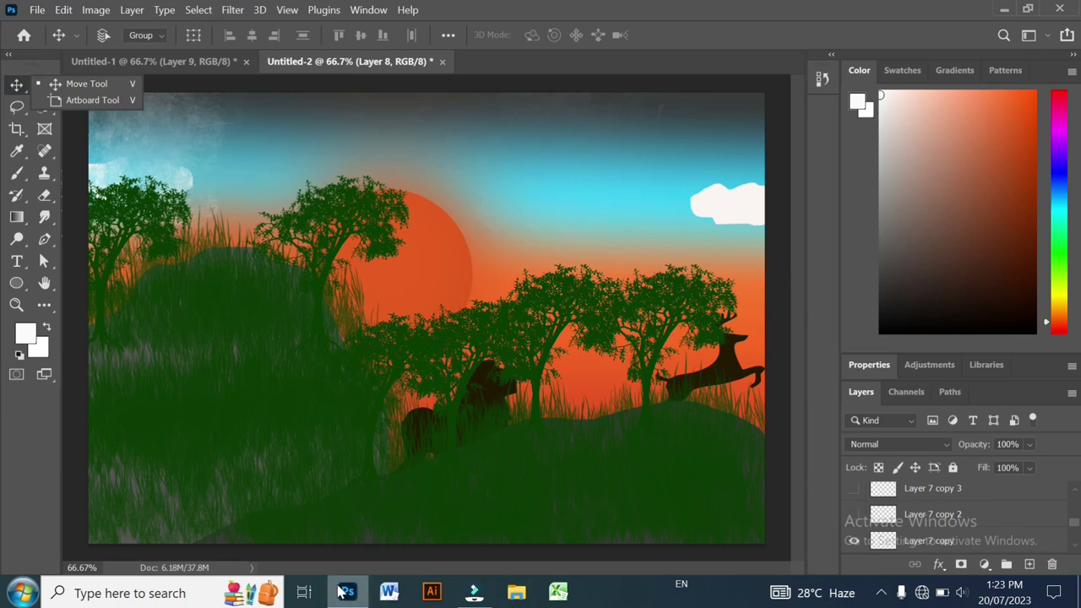